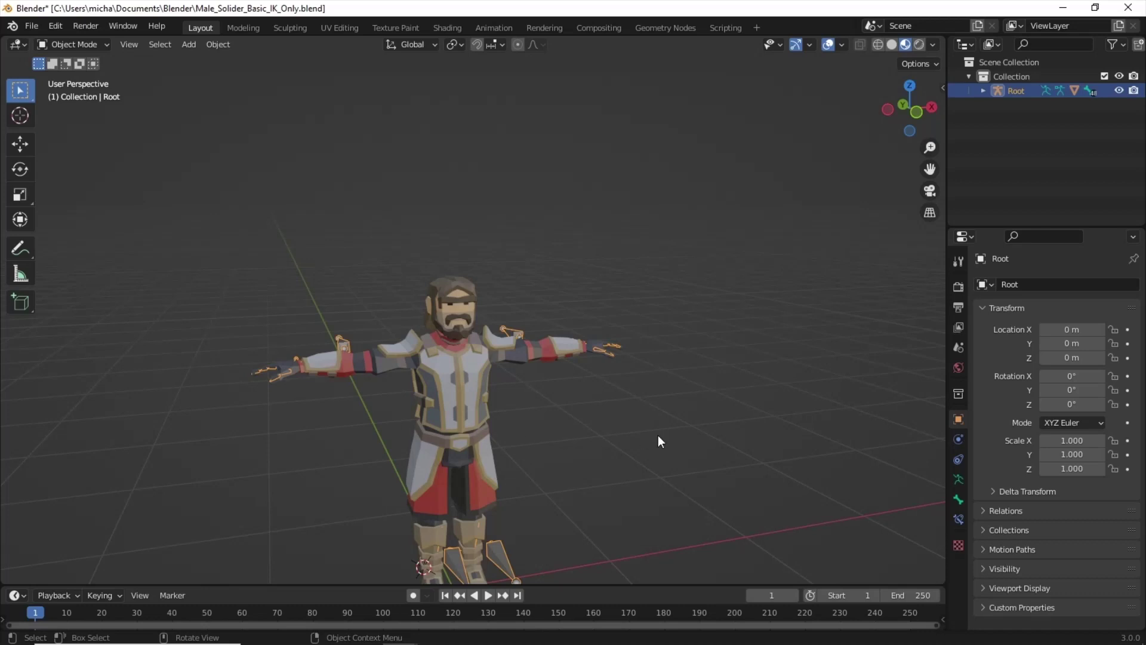
Add a plain-axes Empty to the scene and scale it down to 0.282
middle_click_drag(658, 436, 529, 419)
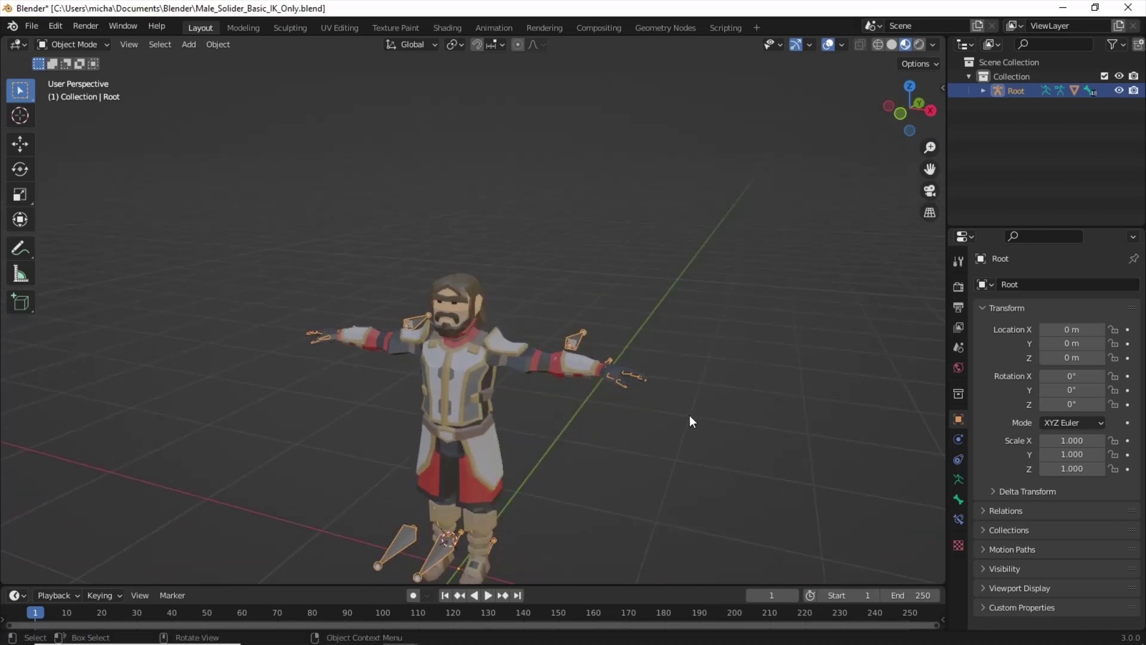
middle_click_drag(689, 416, 425, 329)
middle_click_drag(258, 386, 371, 369)
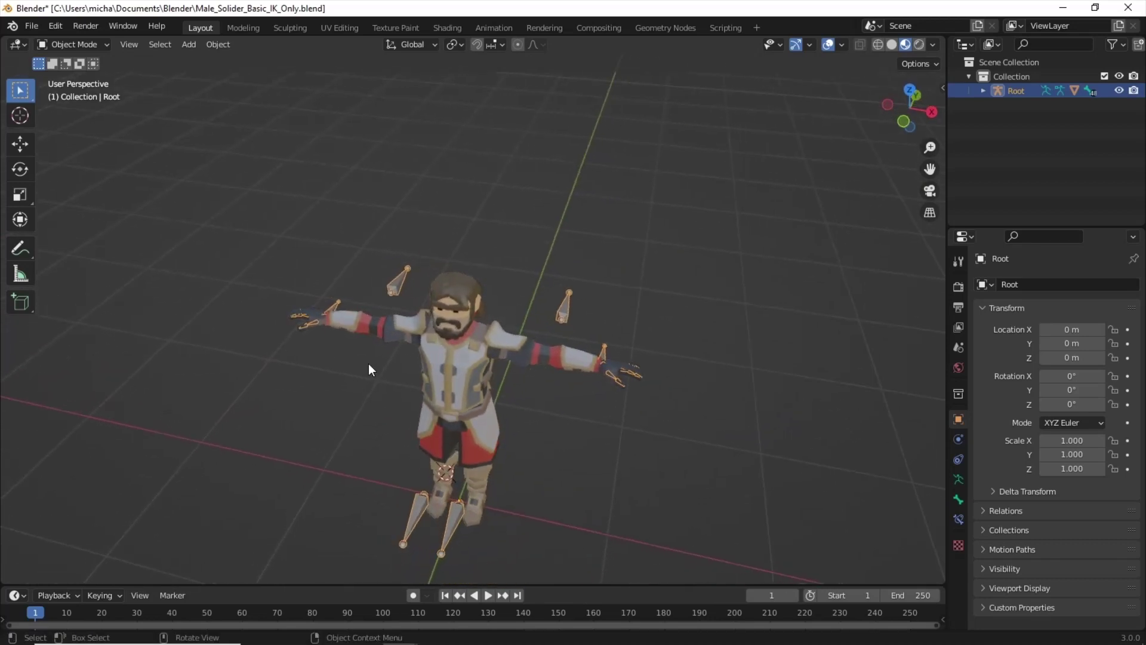
left_click(185, 46)
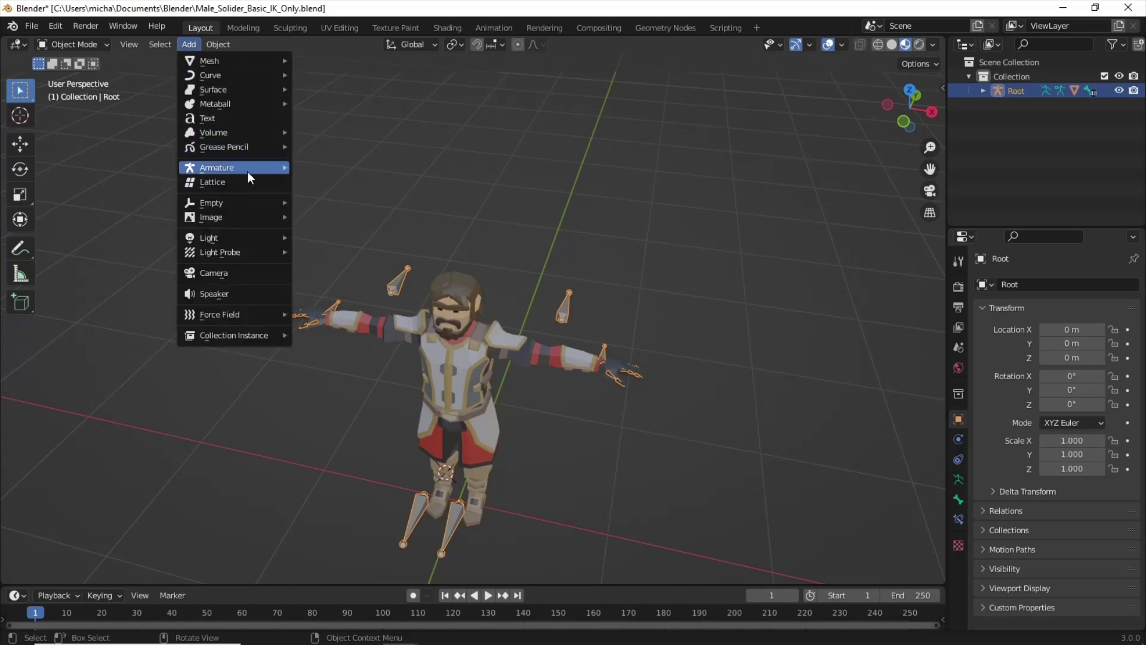
mouse_move(254, 202)
left_click(366, 202)
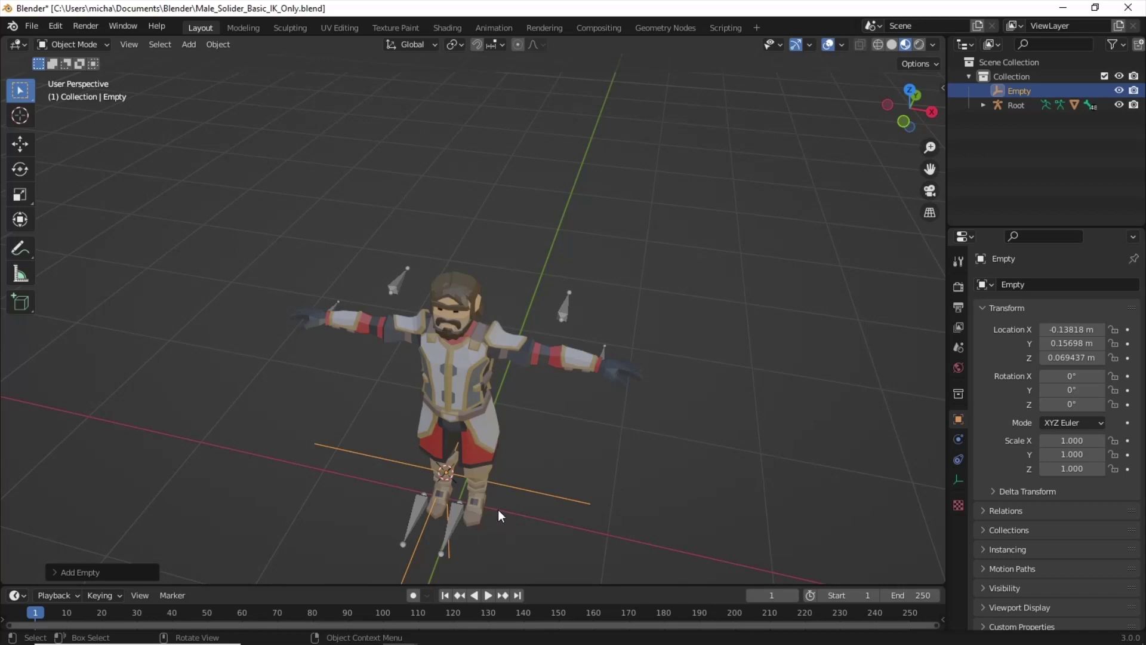
left_click(189, 45)
key("s")
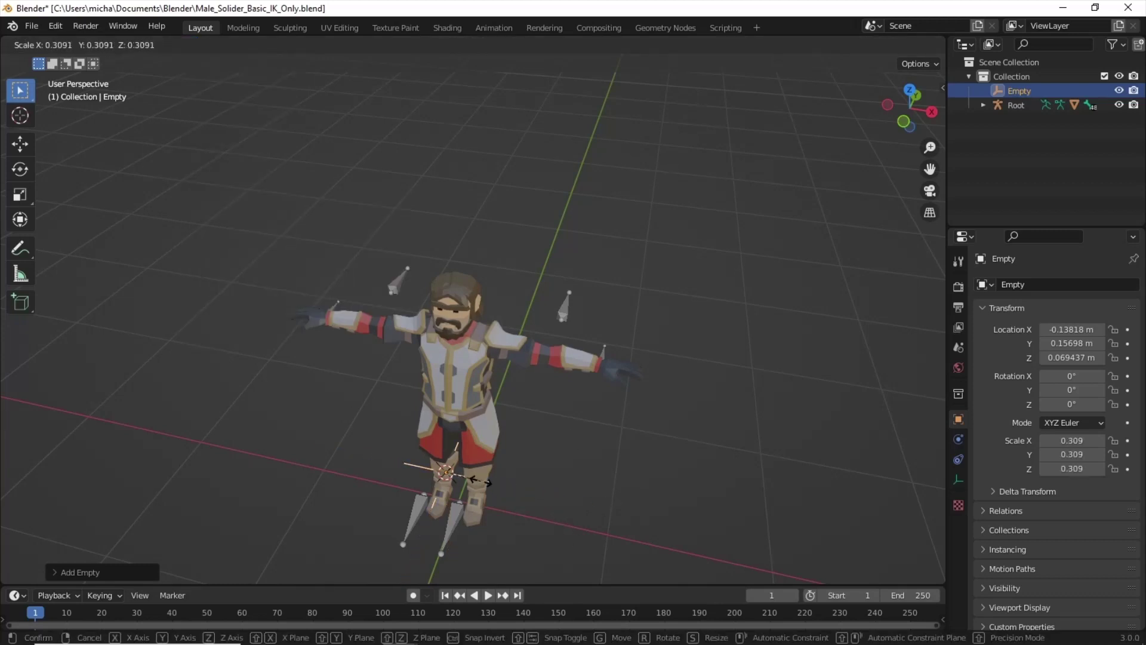
left_click(478, 479)
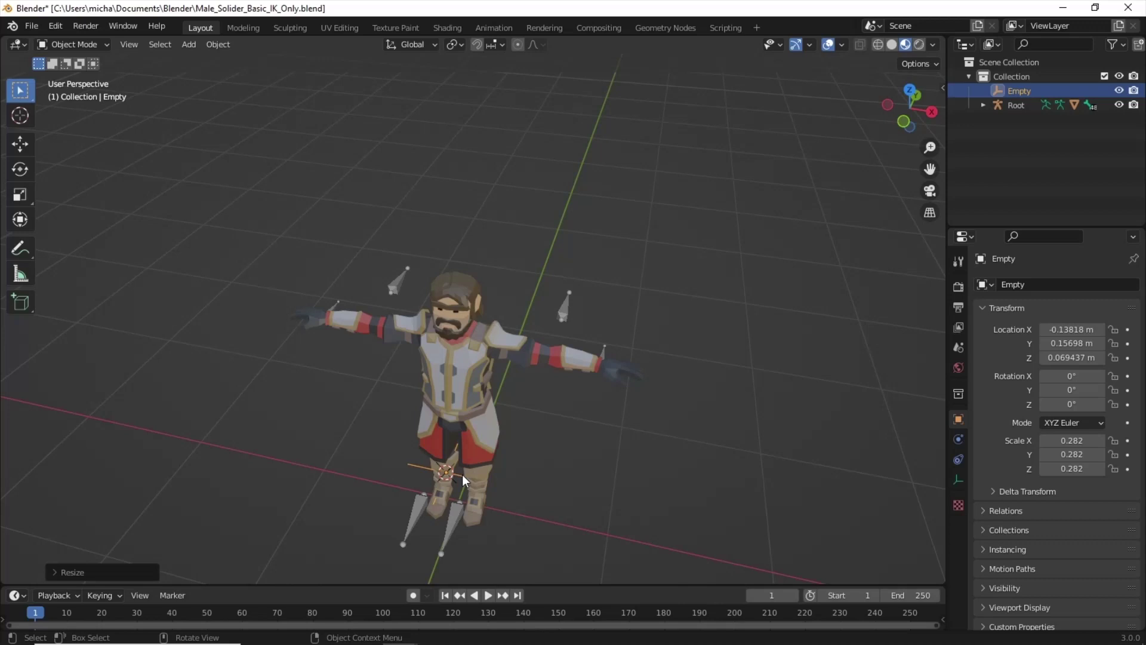
In front view, raise the Empty to arm height and slide it along X past the outstretched hand
left_click(905, 125)
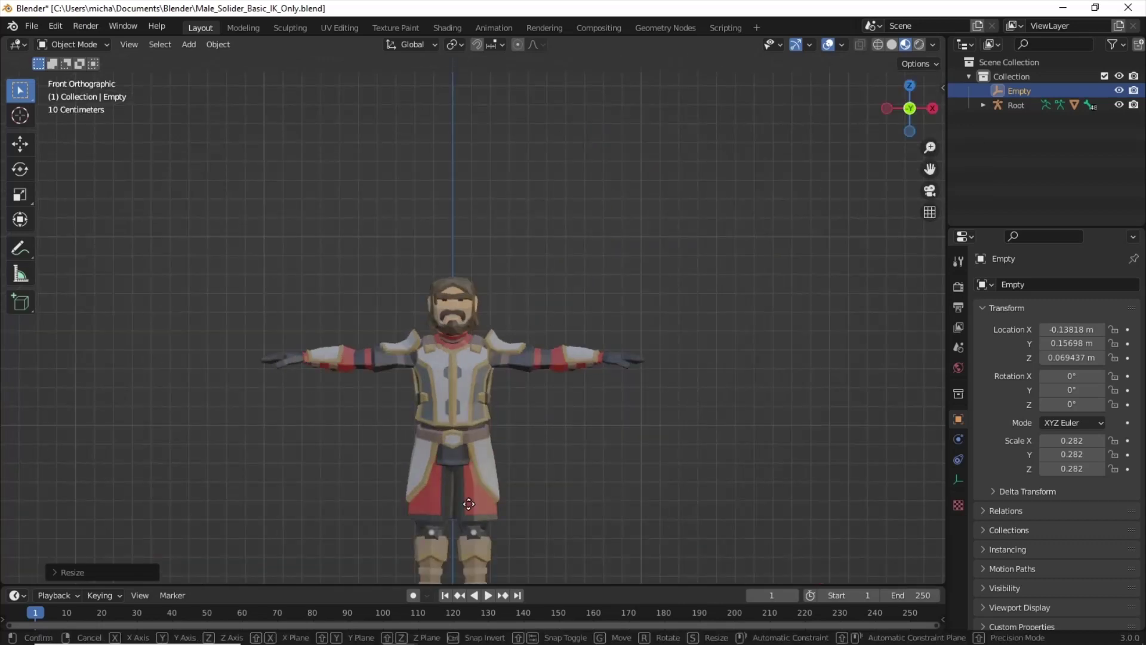
key("g")
key("z")
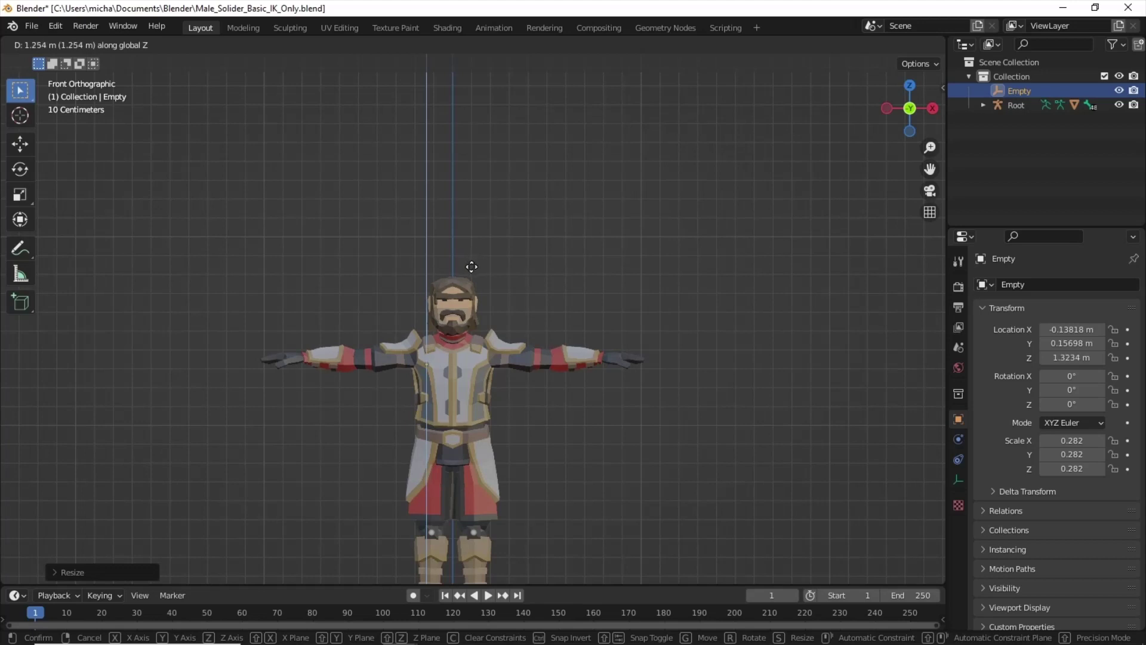
left_click(472, 266)
key("g")
key("x")
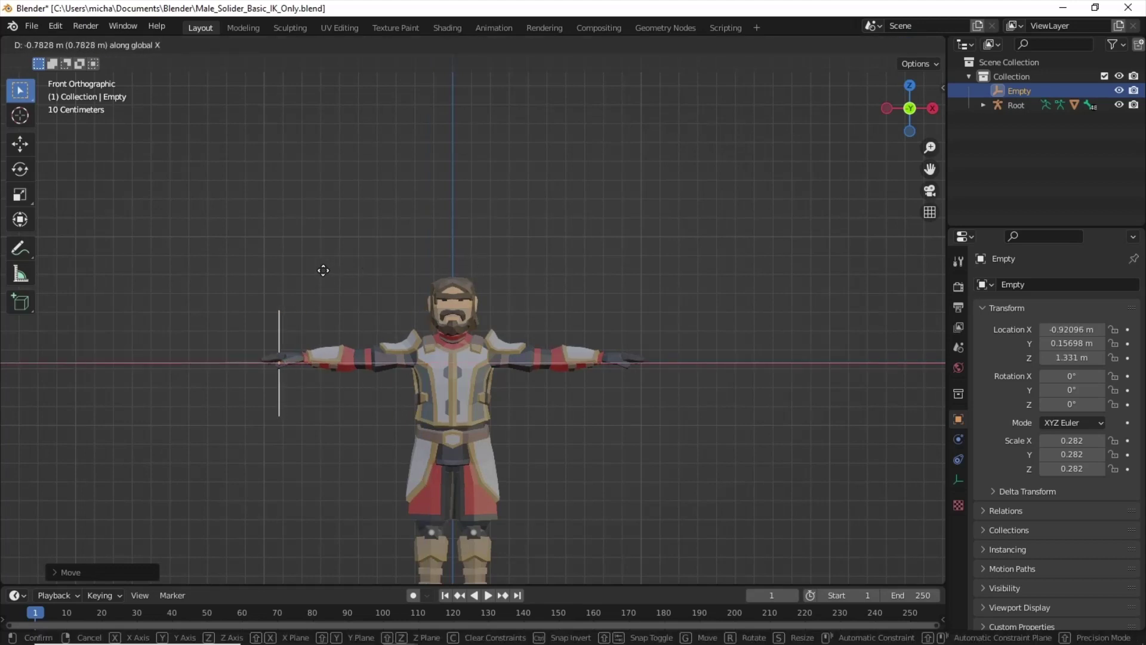
left_click(319, 261)
In top view, align the Empty with the hand along Y, ending at -0.93236, 0.023984, 1.331 m
middle_click_drag(319, 255, 747, 154)
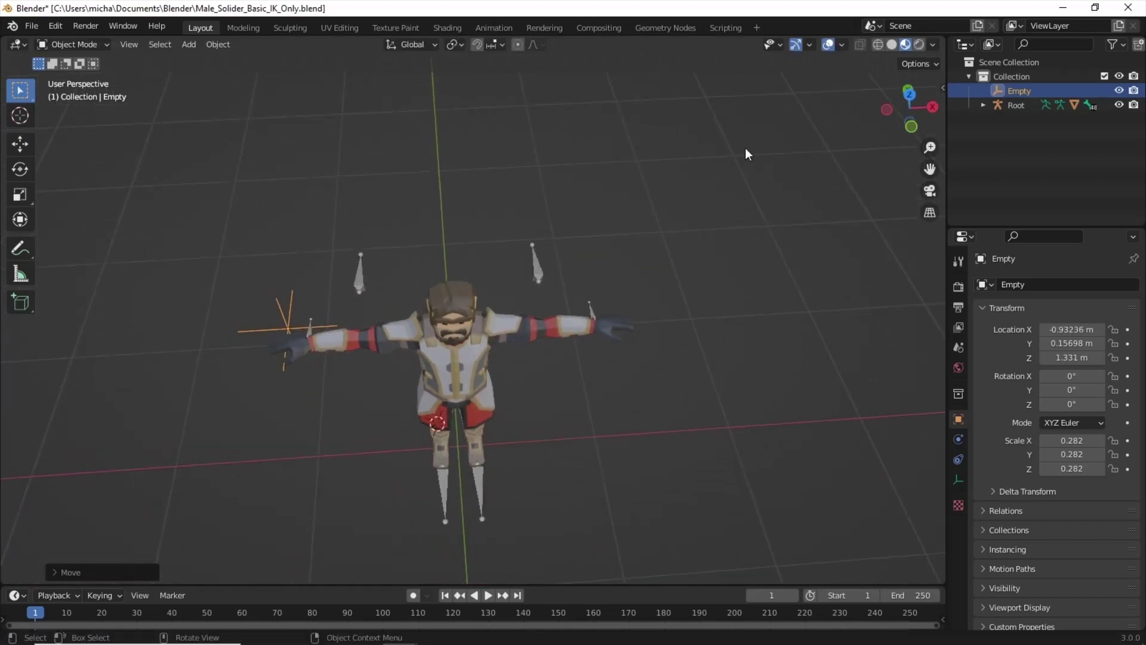
left_click(909, 108)
key("g")
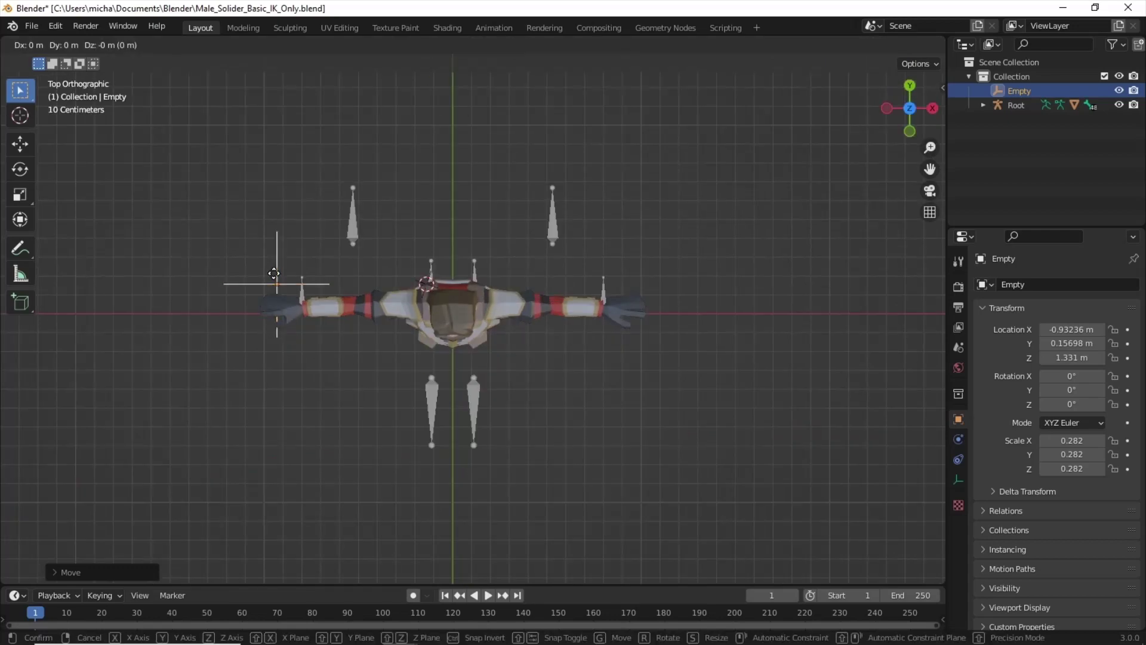
key("y")
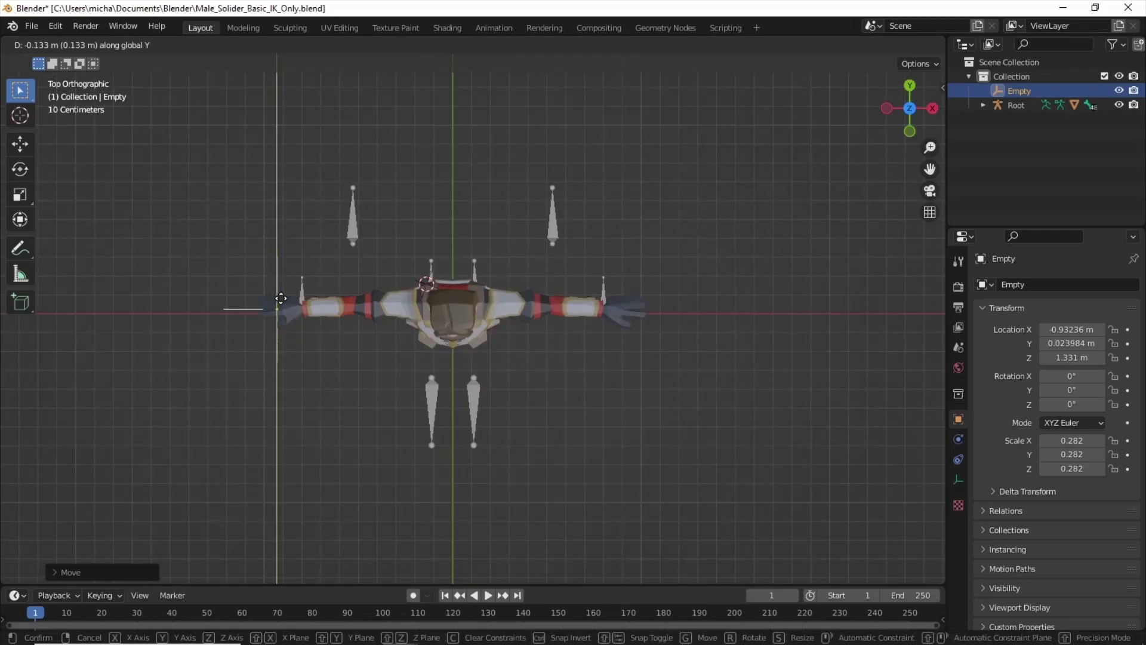
left_click(281, 298)
middle_click_drag(286, 332, 218, 382)
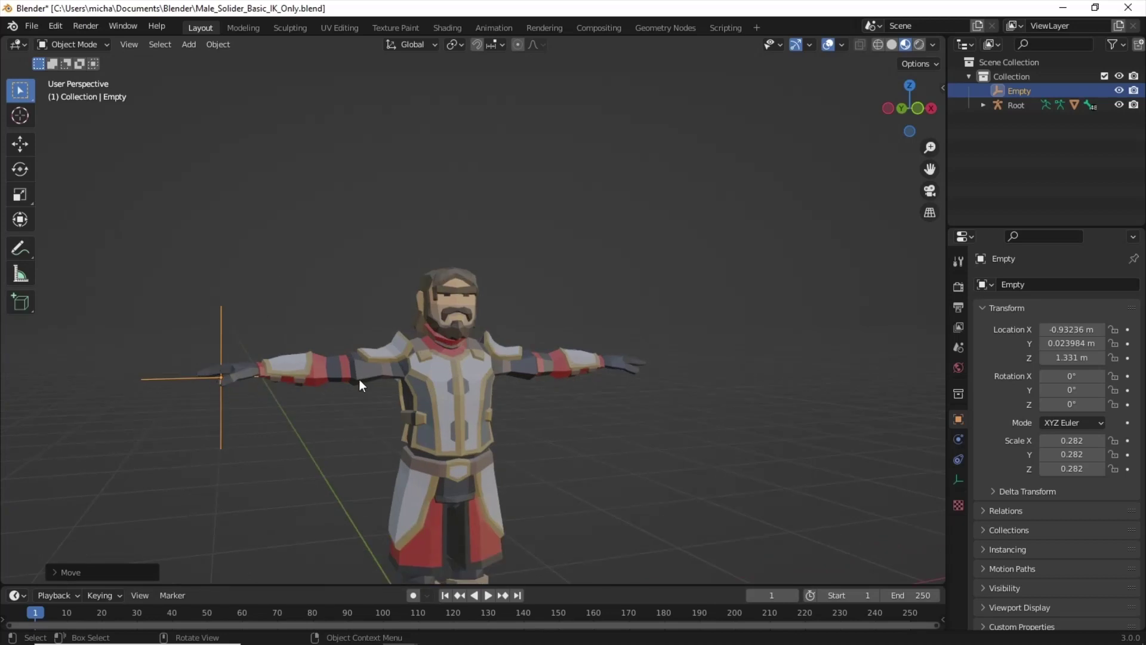
middle_click_drag(359, 379, 449, 371)
scroll(469, 354, "down", 2)
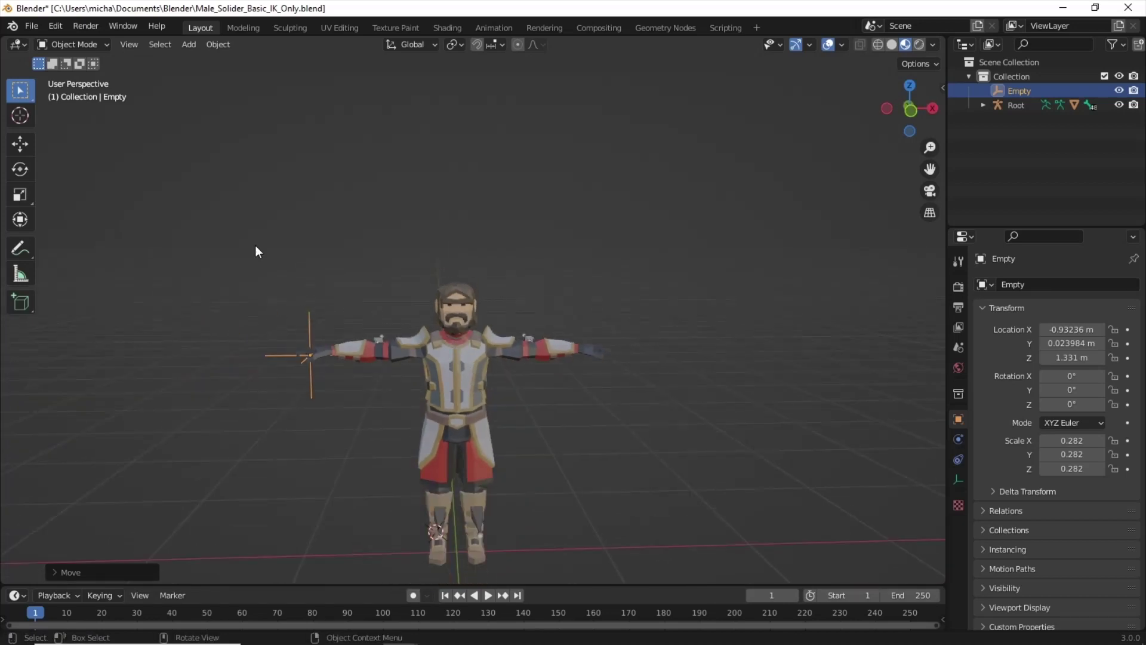
Import the FBX file SM_Wep_Spear_12.fbx into the scene
left_click(34, 28)
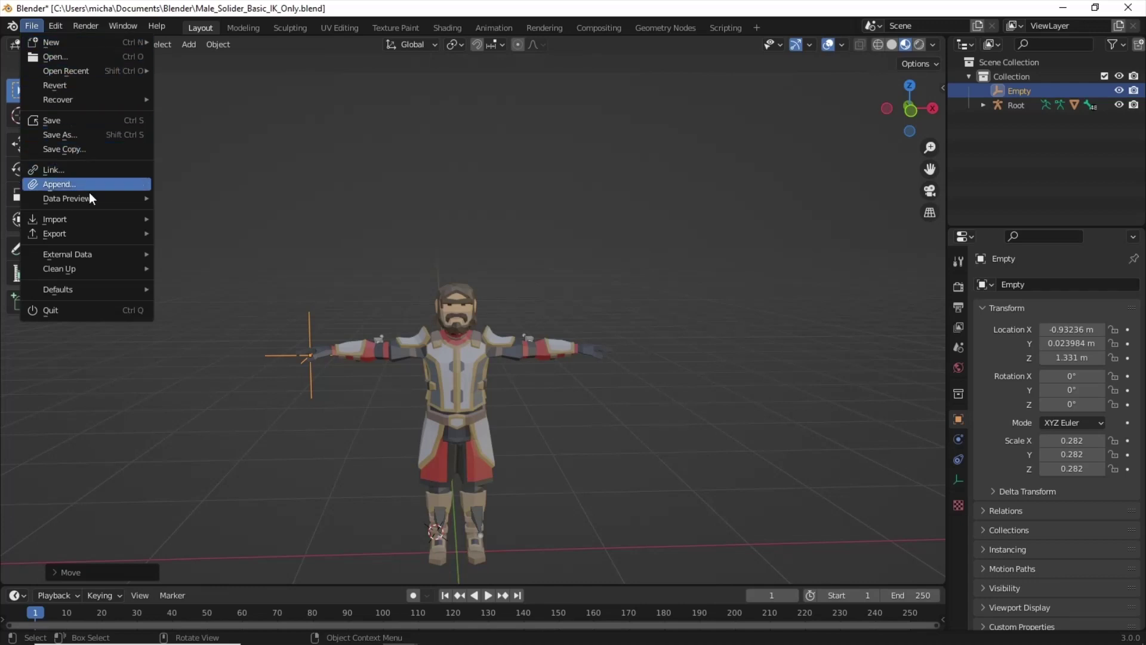
mouse_move(93, 221)
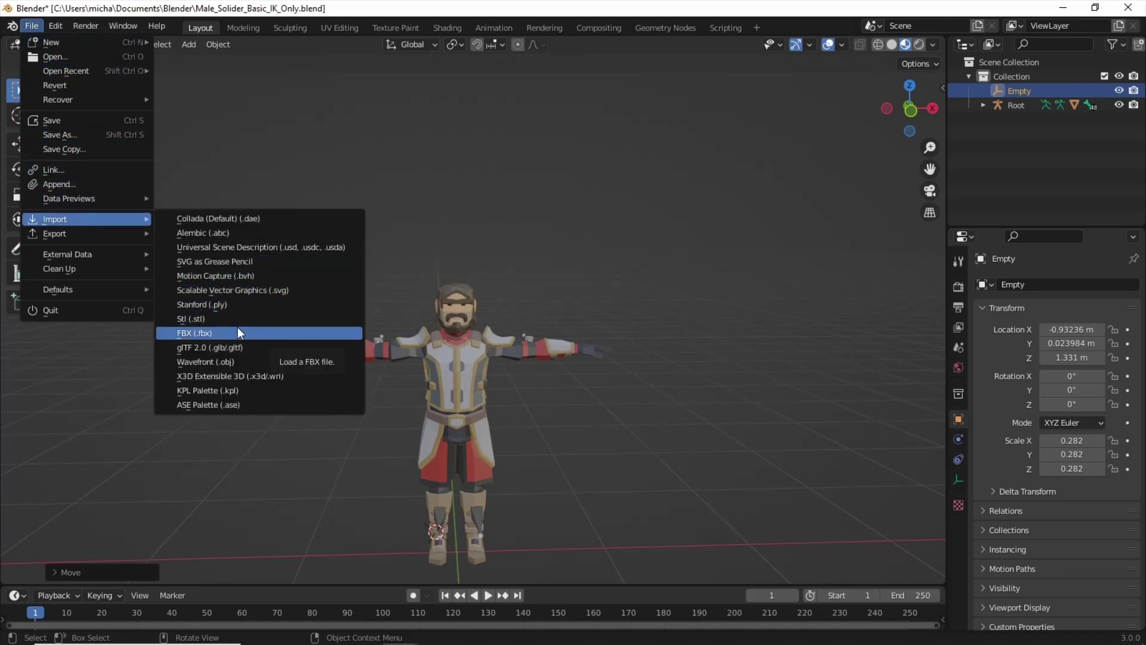
left_click(213, 331)
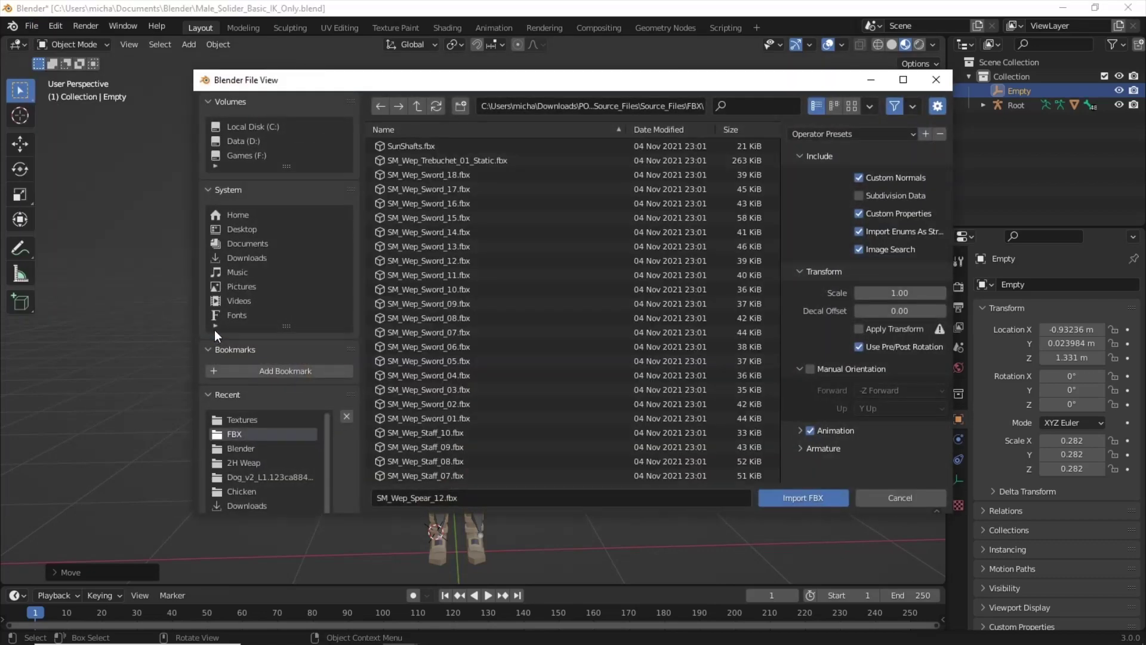
scroll(537, 250, "down", 6)
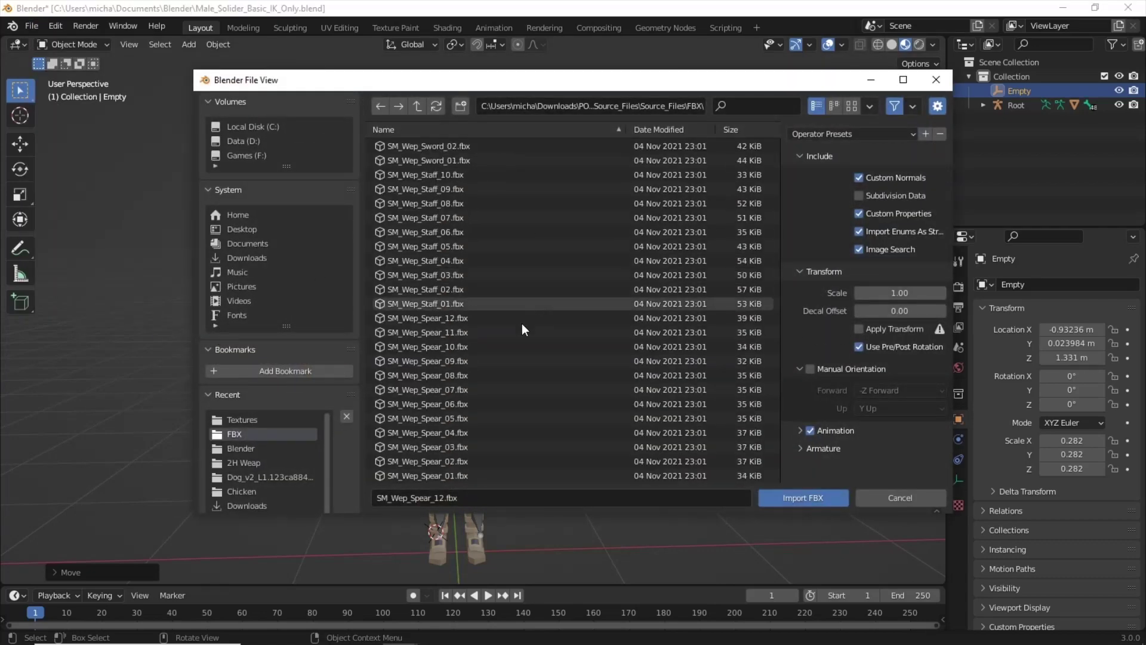
left_click(425, 321)
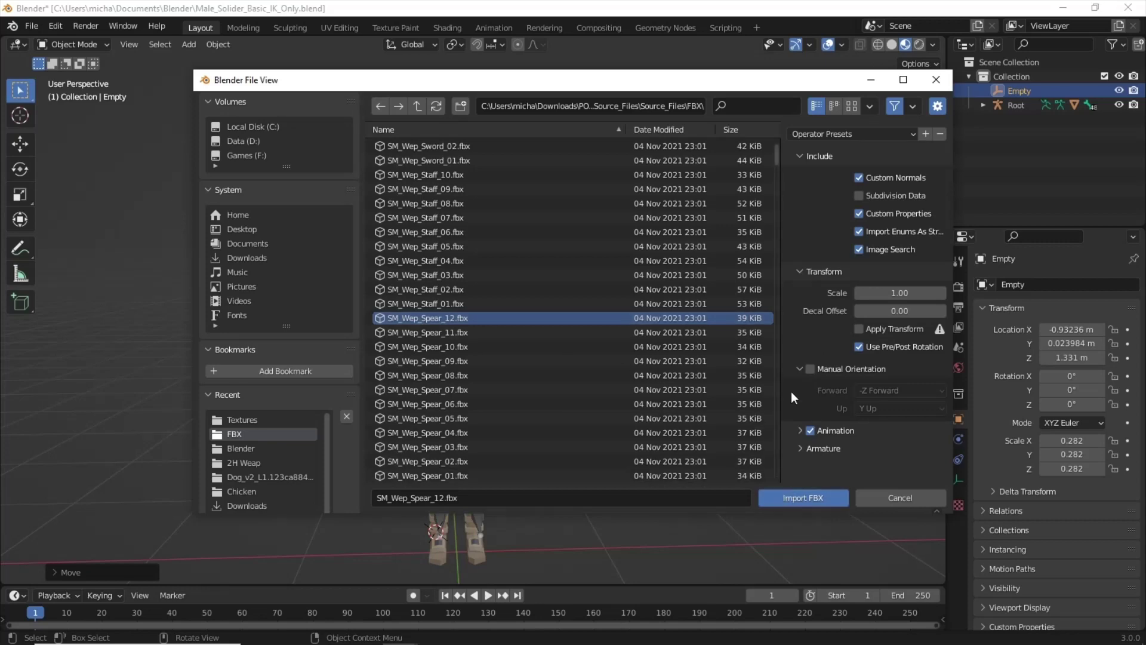
left_click(812, 498)
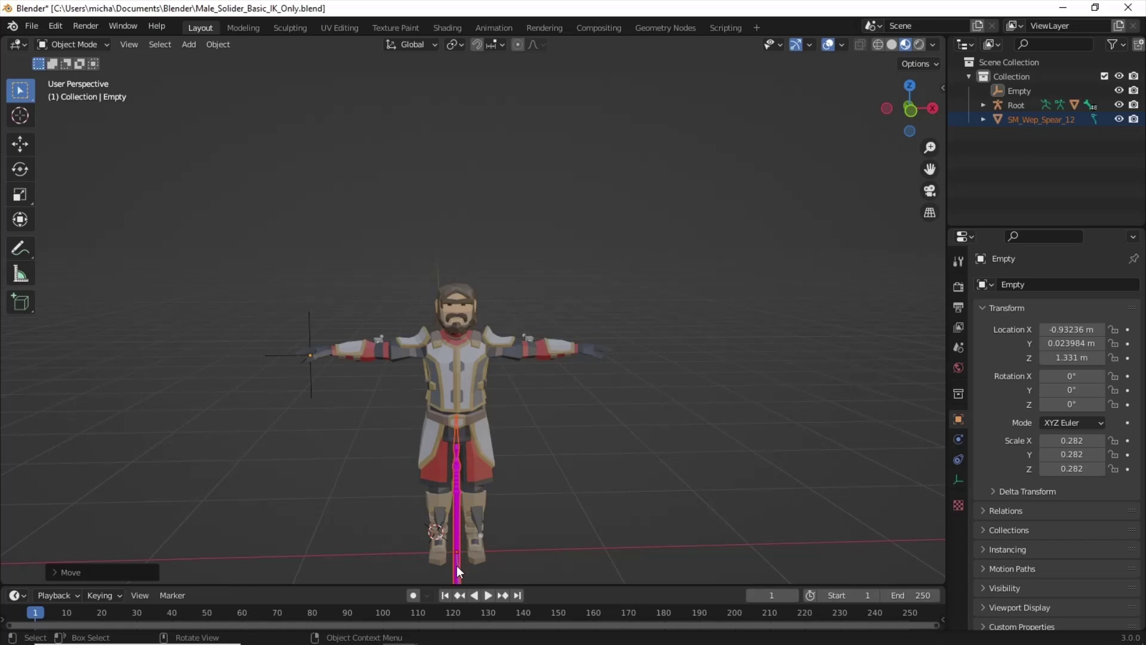
Load PolygonFantasyKingdom_Texture_02_A.png into the spear's Image Texture node, replacing the magenta
left_click(456, 542)
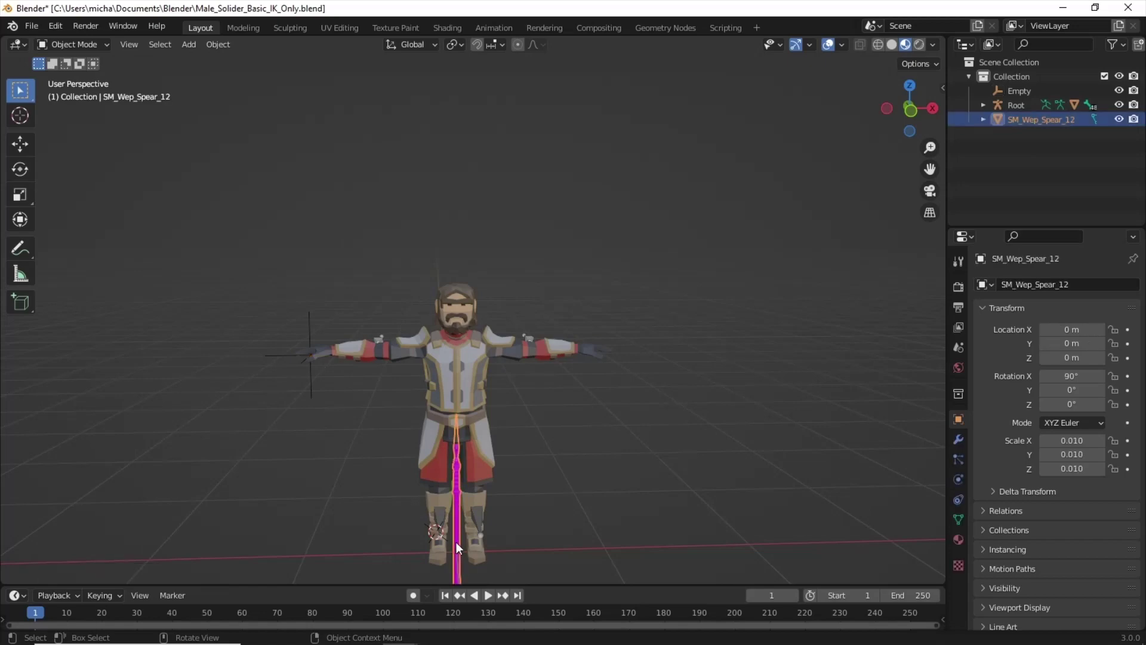
left_click(448, 28)
left_click(422, 442)
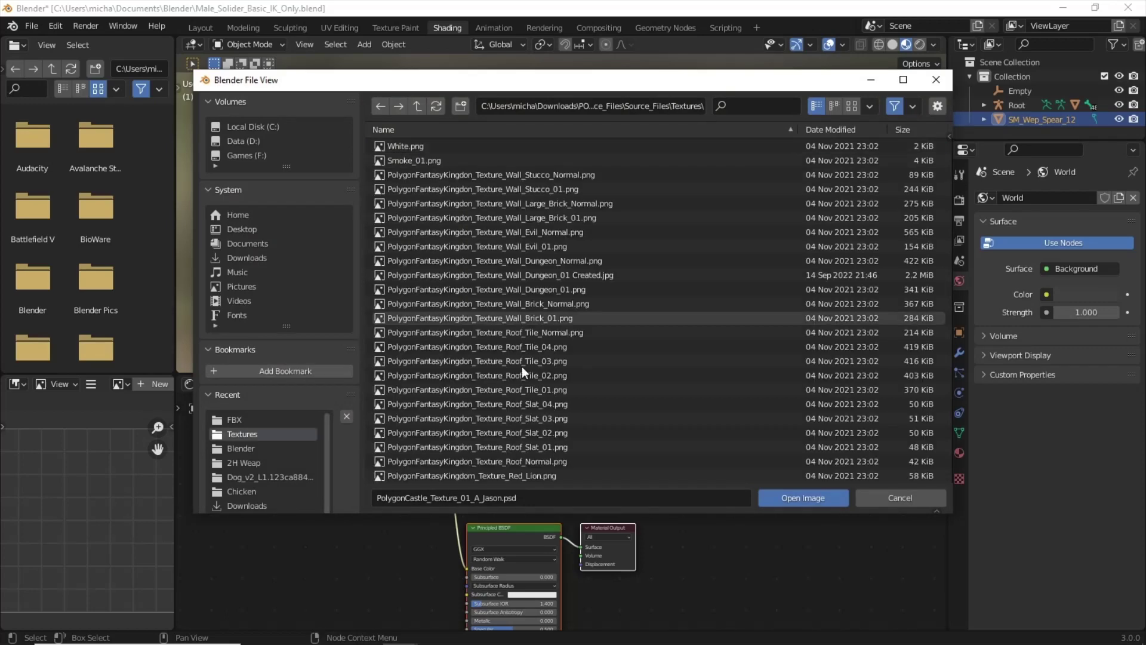
scroll(557, 367, "down", 10)
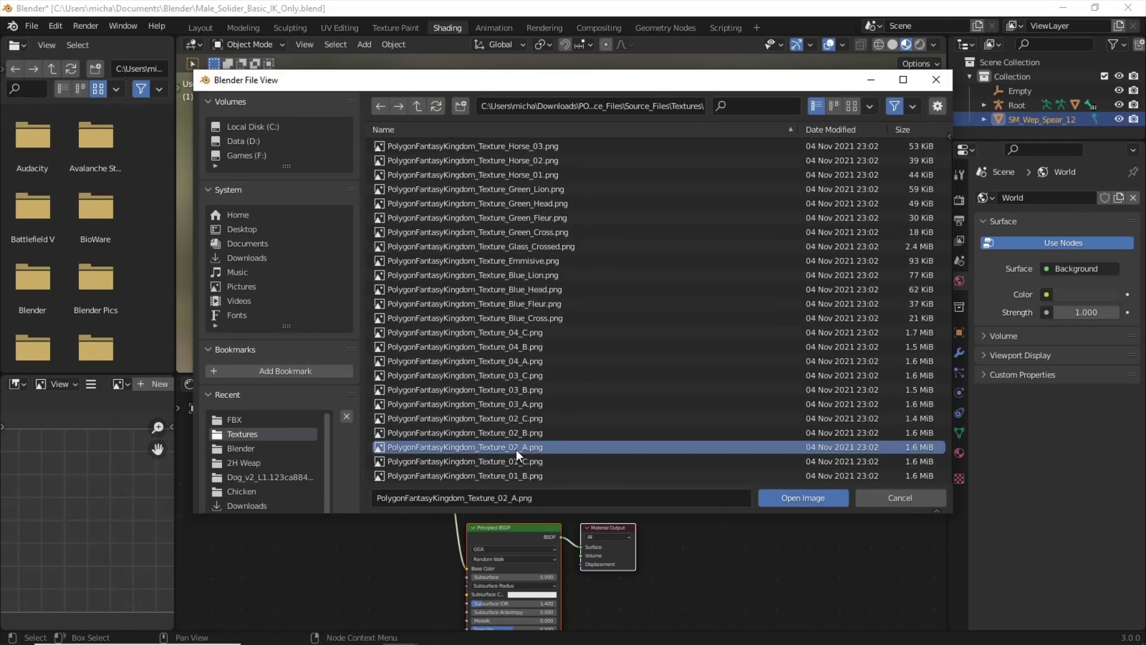
double_click(515, 447)
left_click(195, 28)
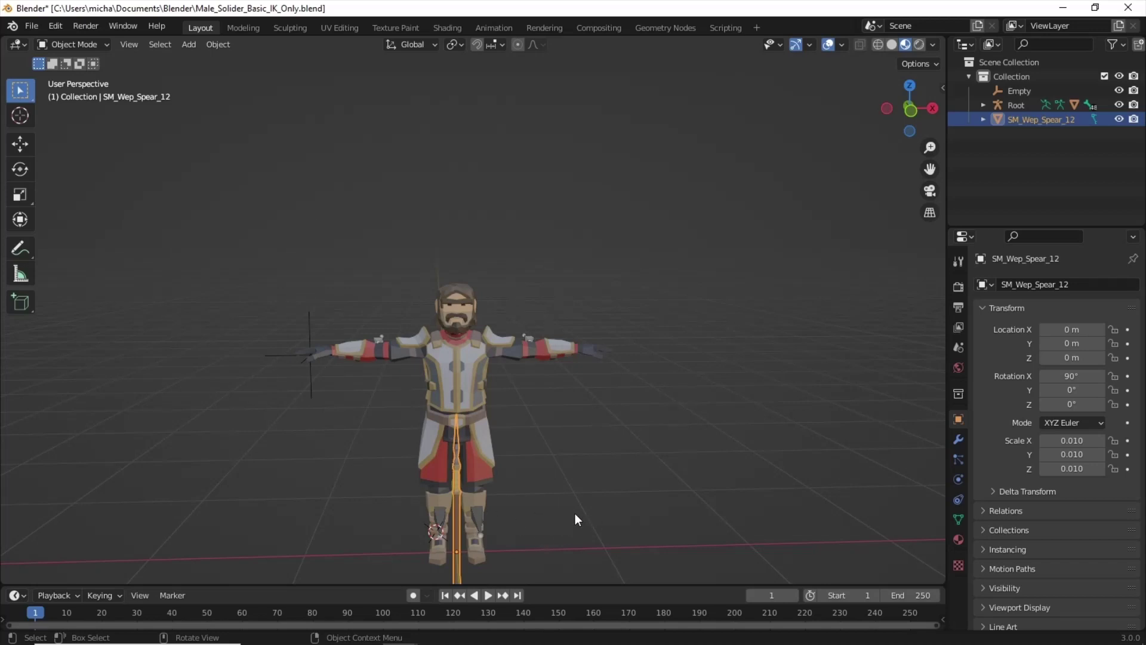
Apply the spear's rotation and scale
middle_click_drag(575, 514, 575, 510)
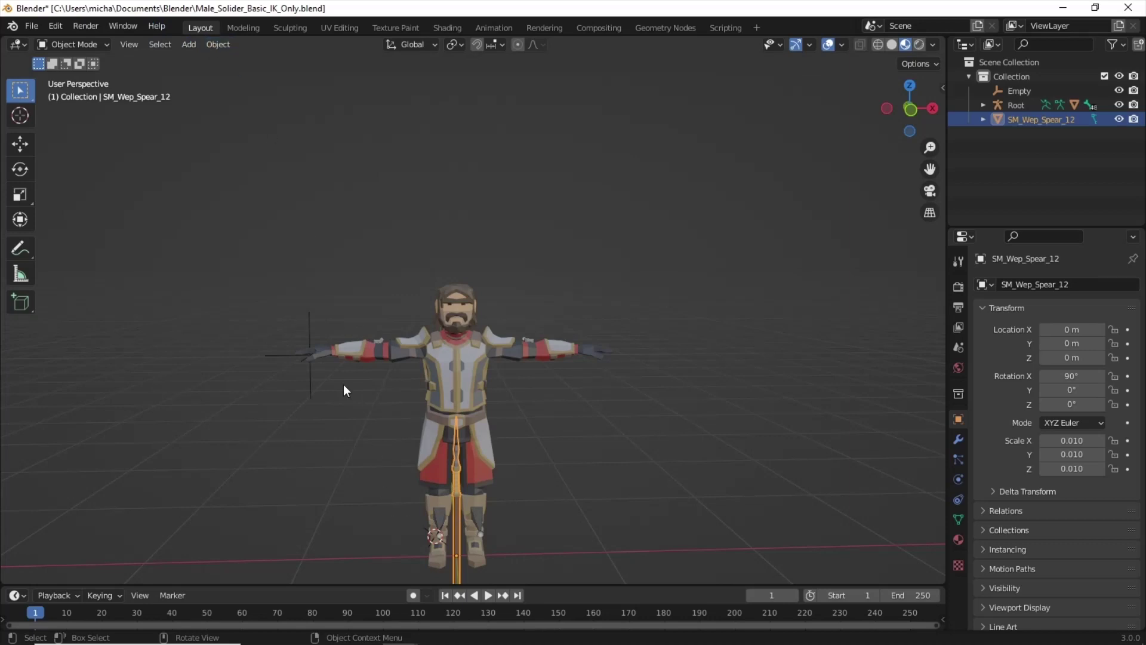
left_click(216, 44)
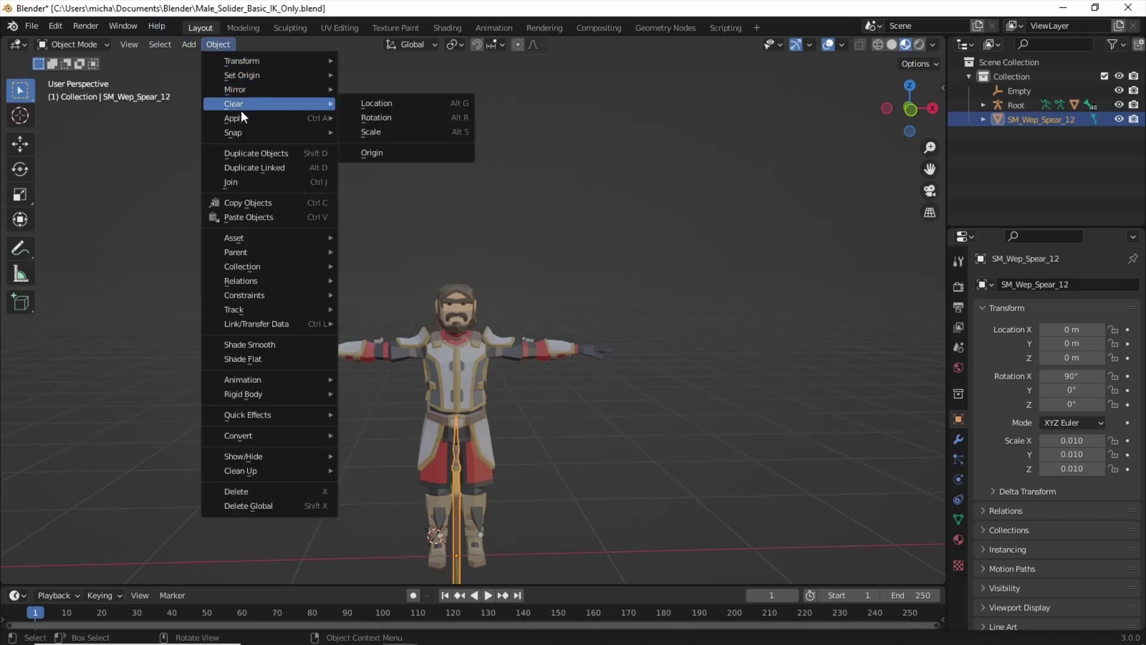
mouse_move(242, 118)
left_click(431, 159)
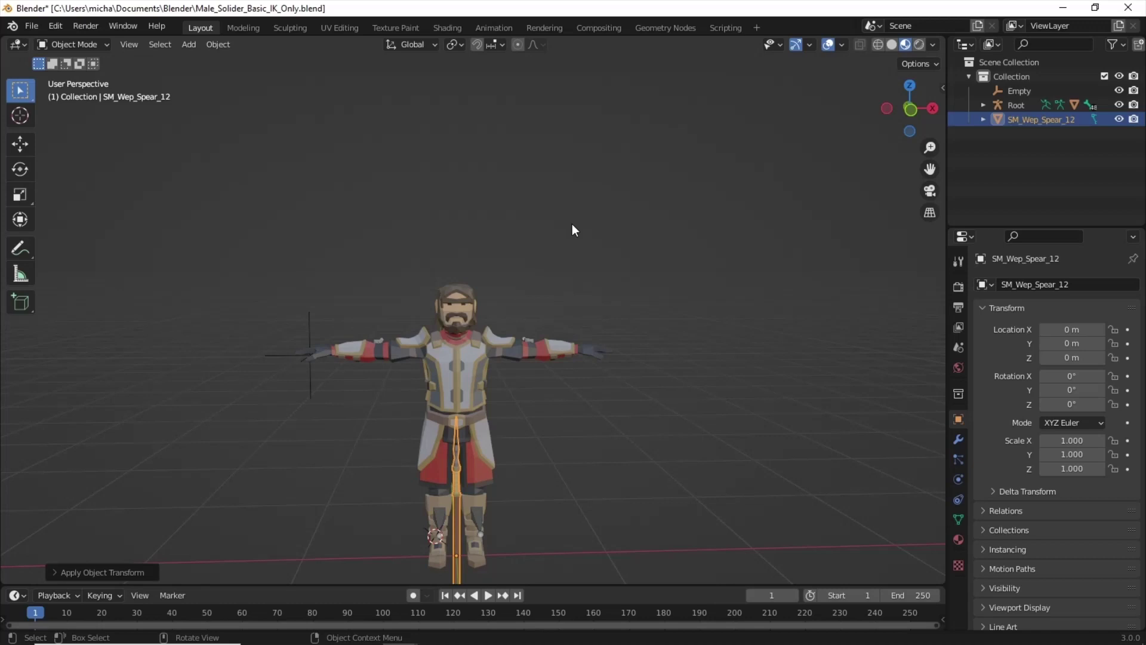
Set the spear's Y rotation to 90° so it lies horizontally
left_click(1077, 390)
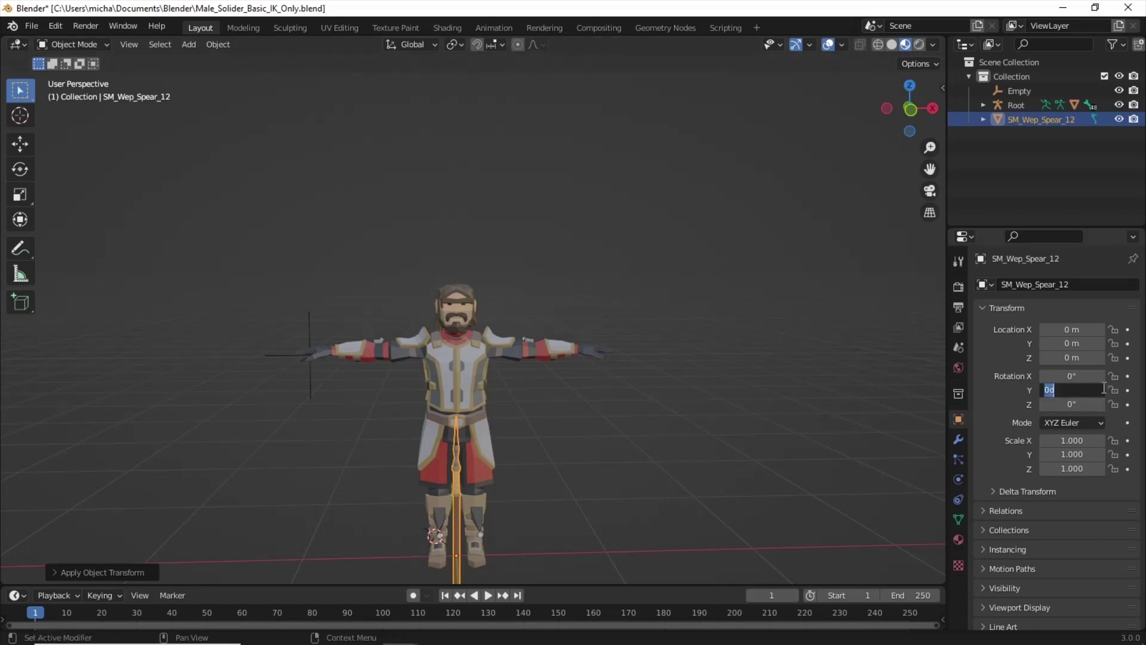
type("90")
key("Return")
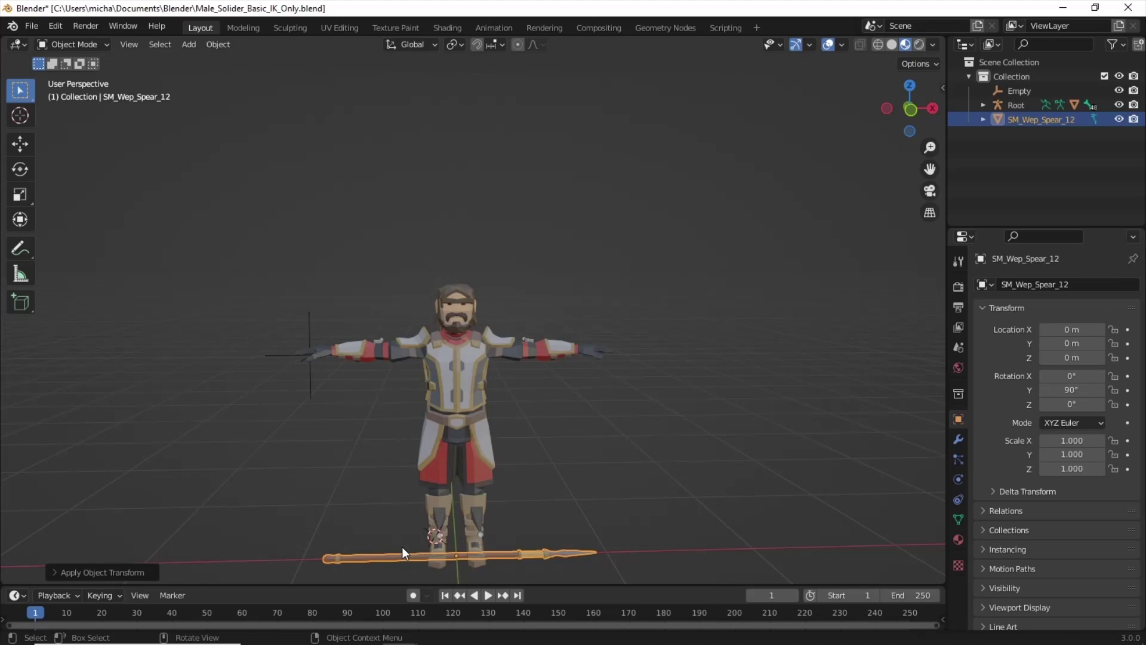
In front view, raise the horizontal spear to chest height, Z 1.2905 m
left_click(911, 106)
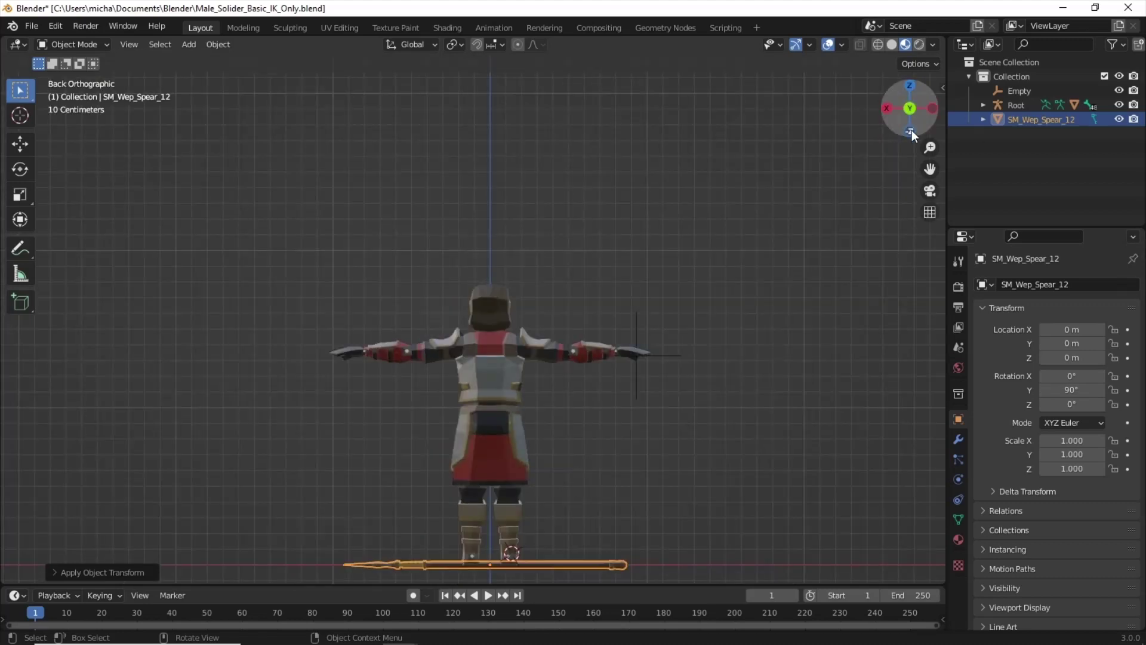
left_click_drag(914, 127, 912, 111)
key("KP_1")
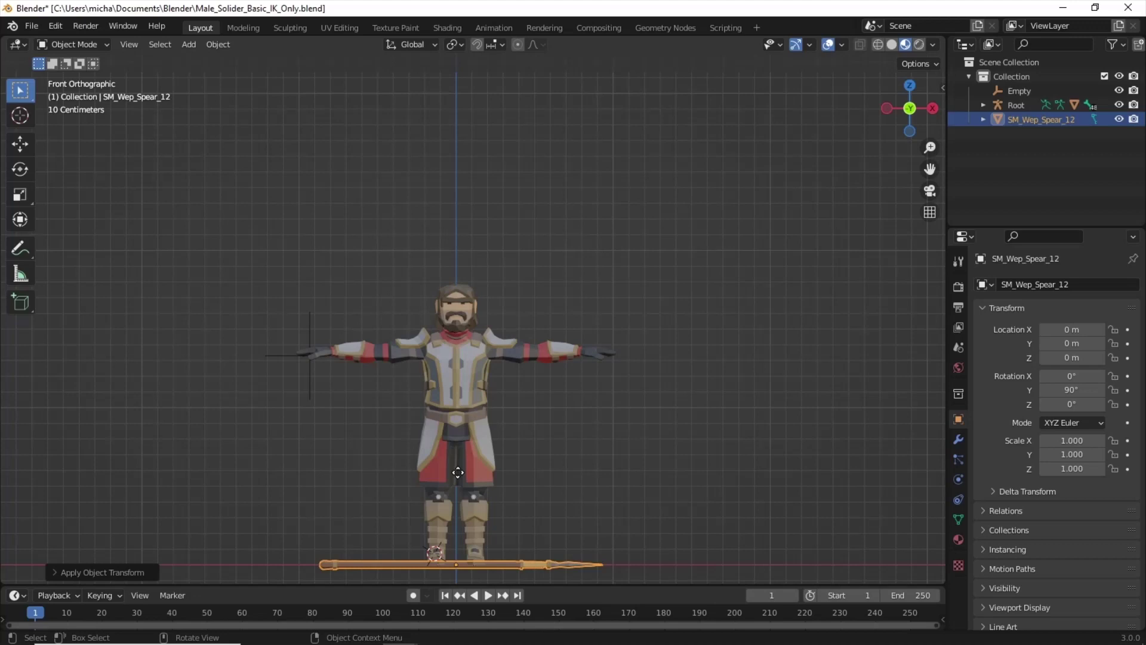
key("g")
key("z")
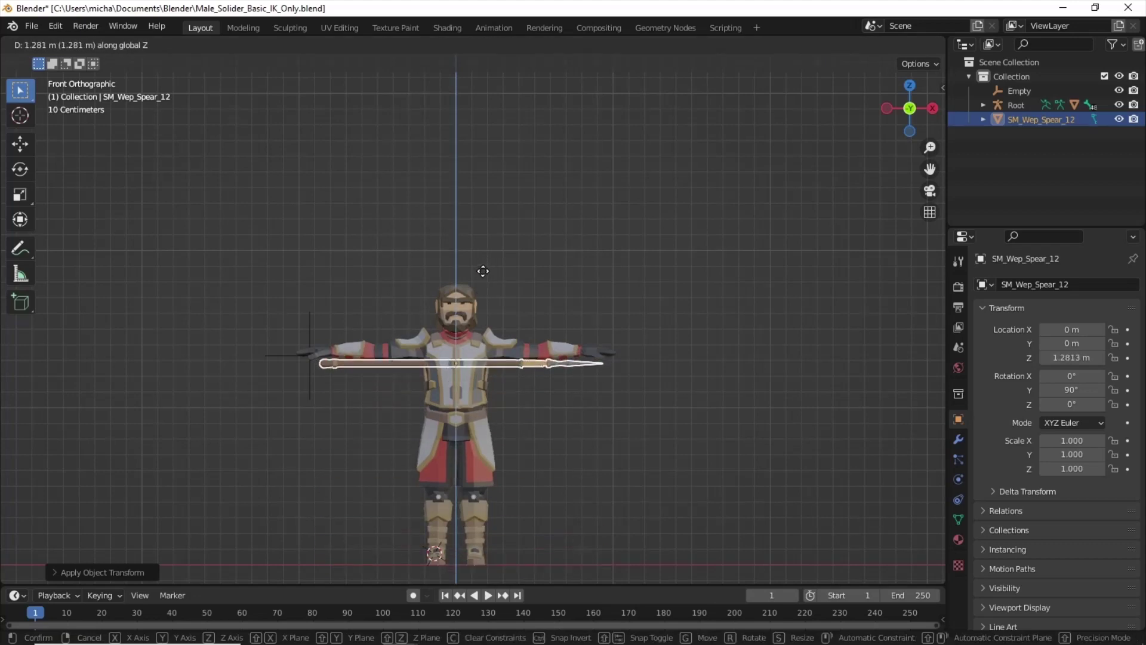
left_click(484, 268)
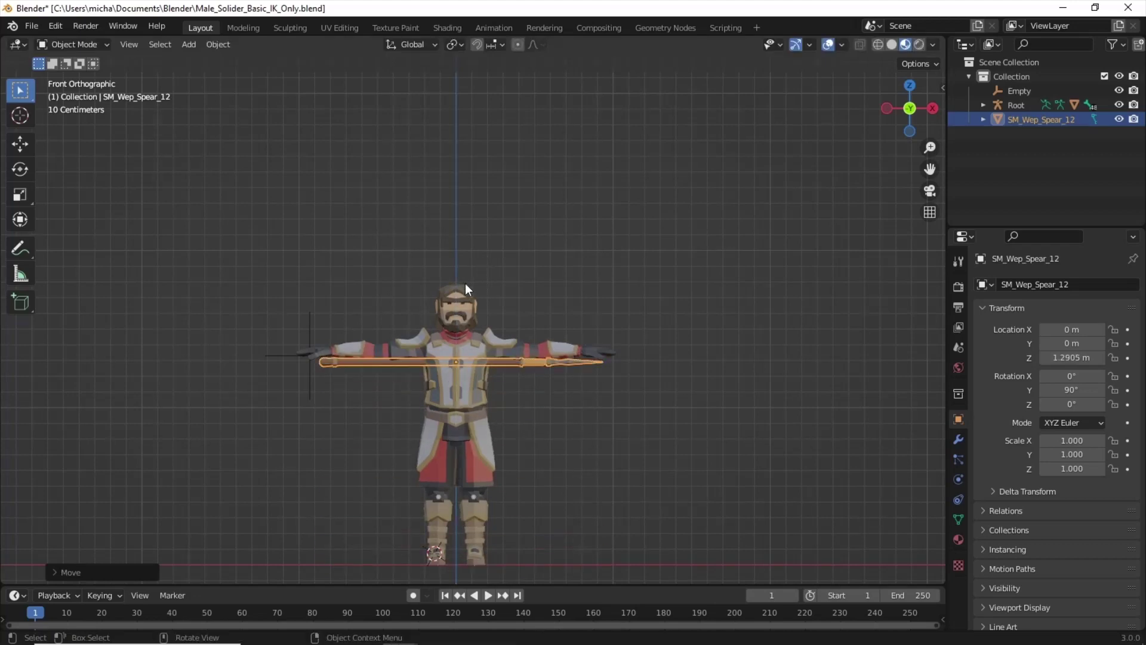
In top view, move the spear along Y to -0.34655 m, in front of the soldier
left_click(909, 88)
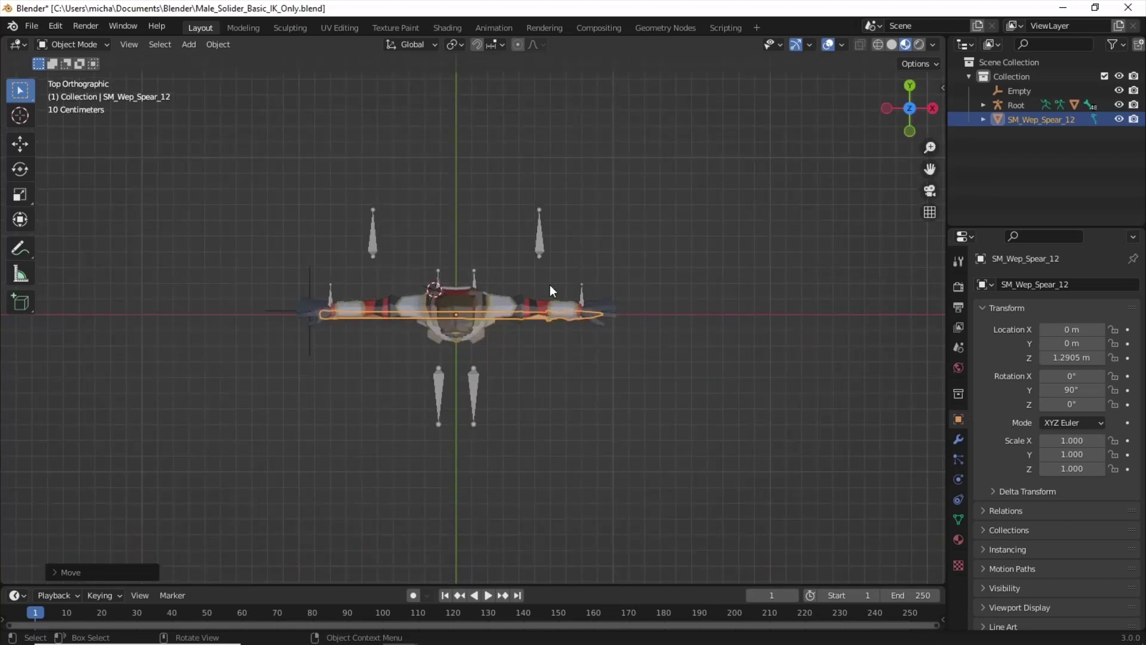
key("g")
key("x")
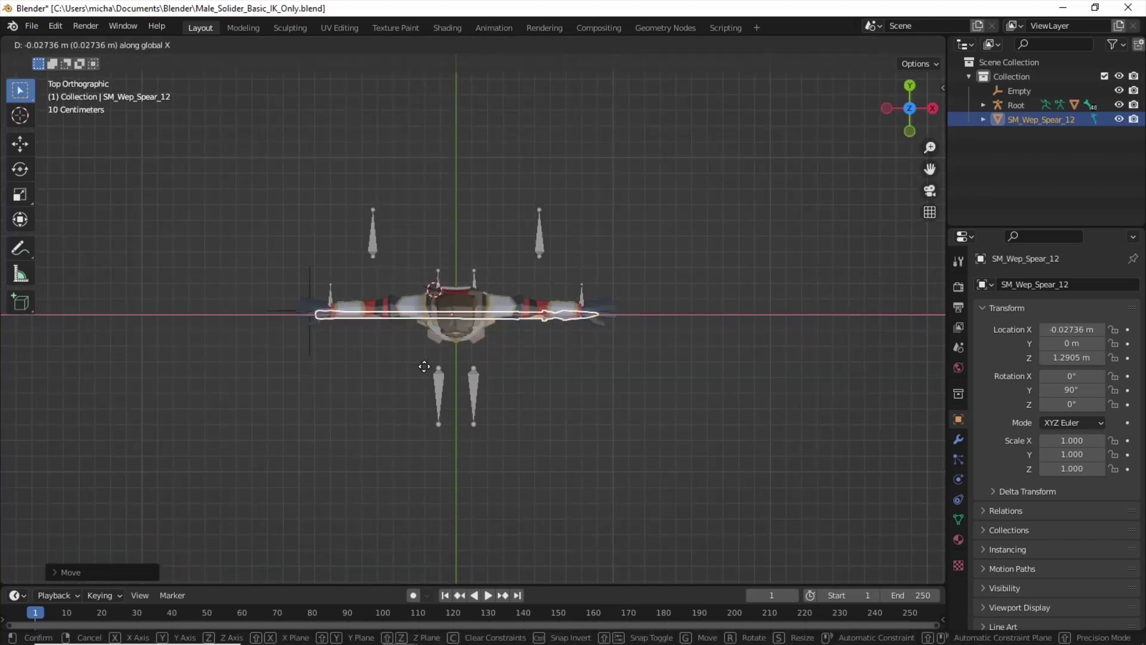
key("y")
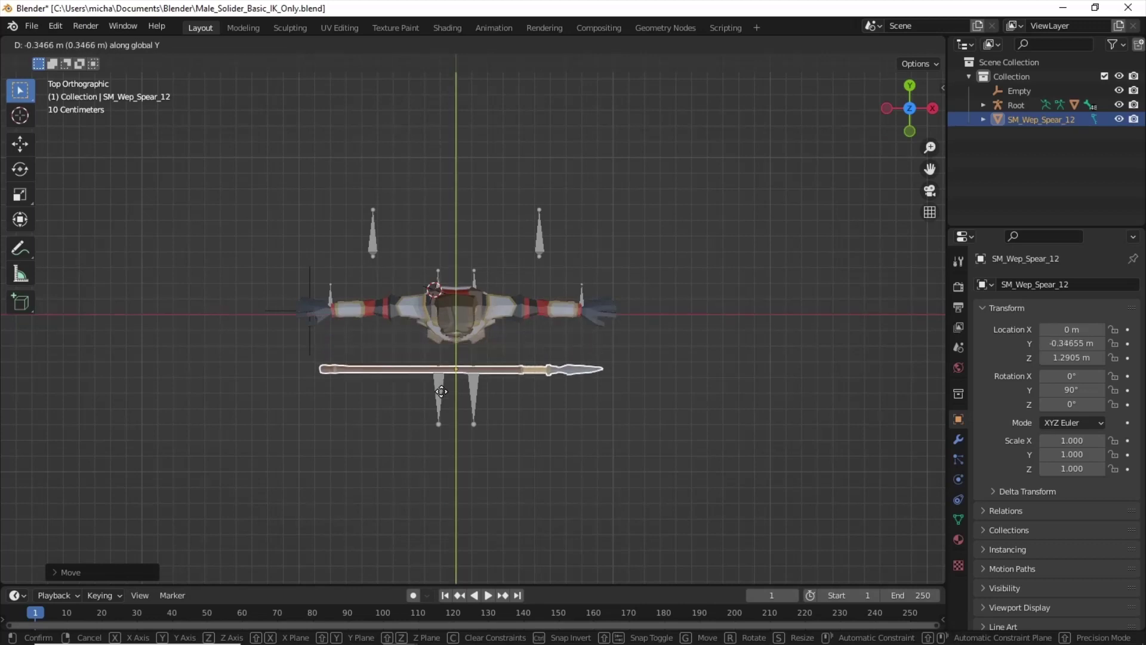
left_click(441, 391)
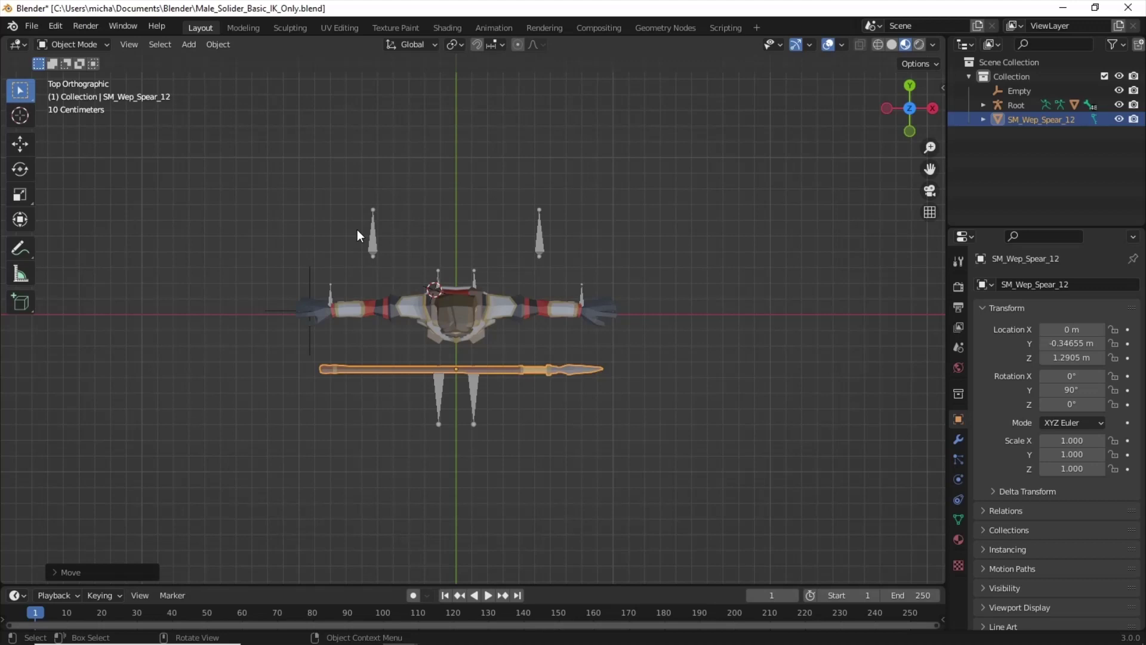
Try moving the rig's lowerarm_r.001 bone in Pose Mode, cancel, and return to Object Mode
left_click(372, 242)
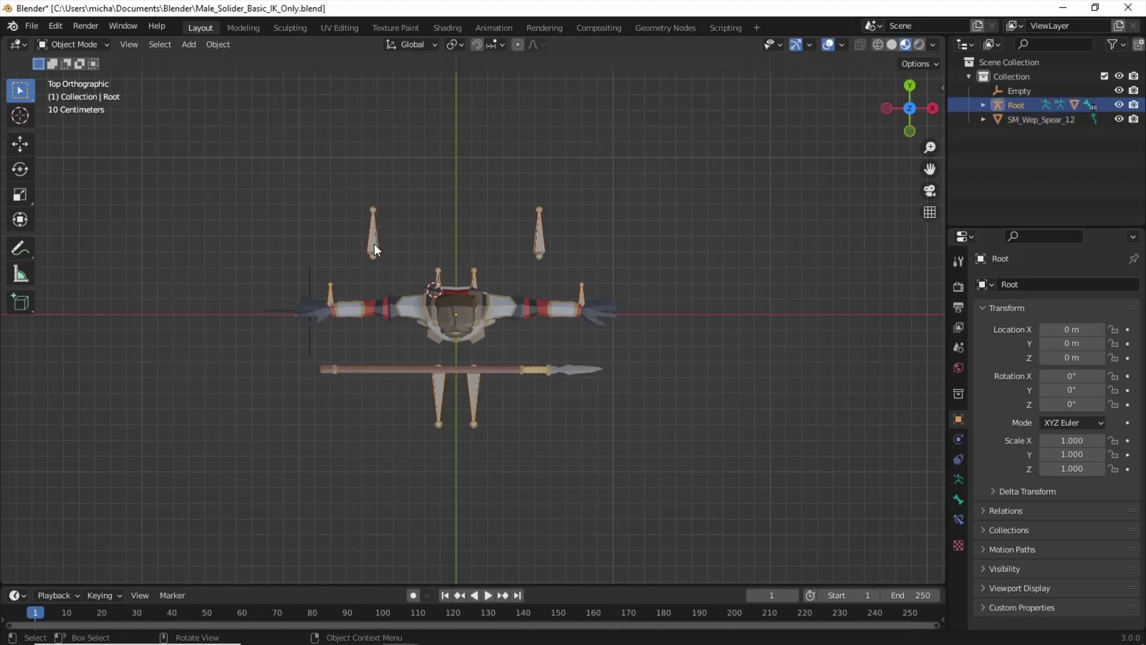
left_click(102, 44)
left_click(81, 93)
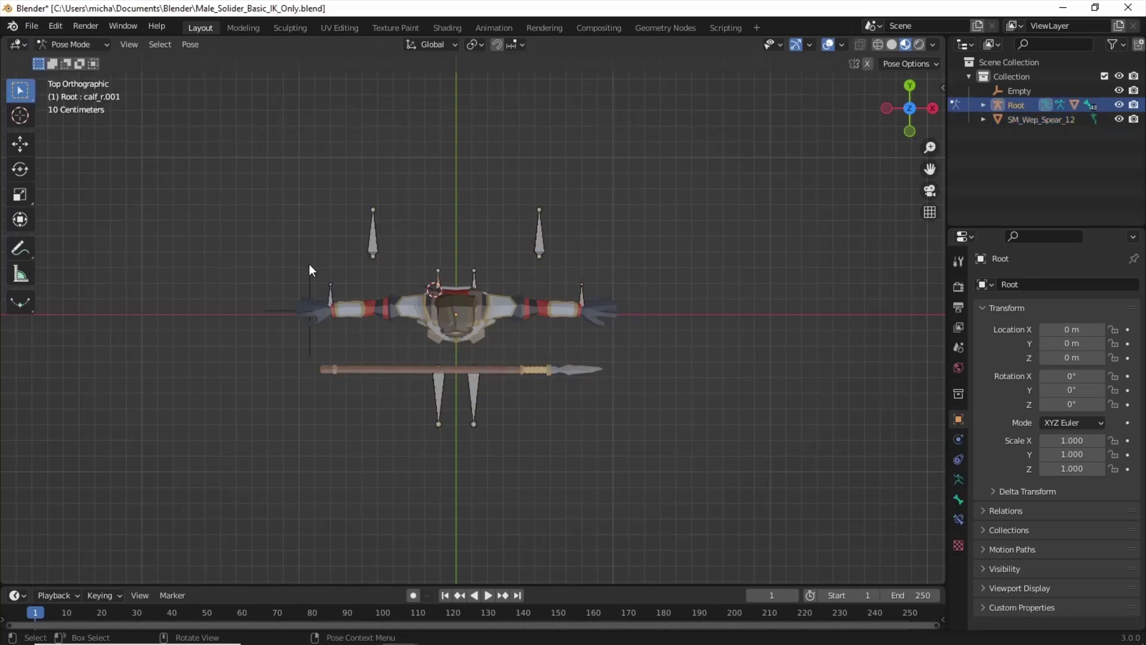
left_click(332, 295)
key("g")
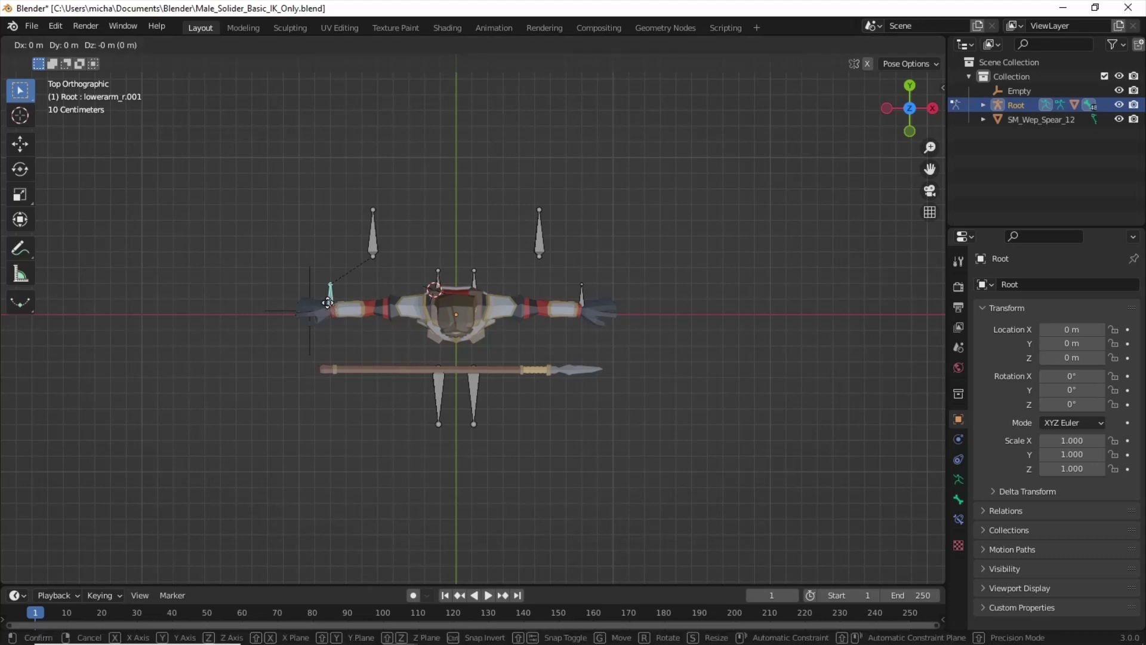
key("x")
key("Escape")
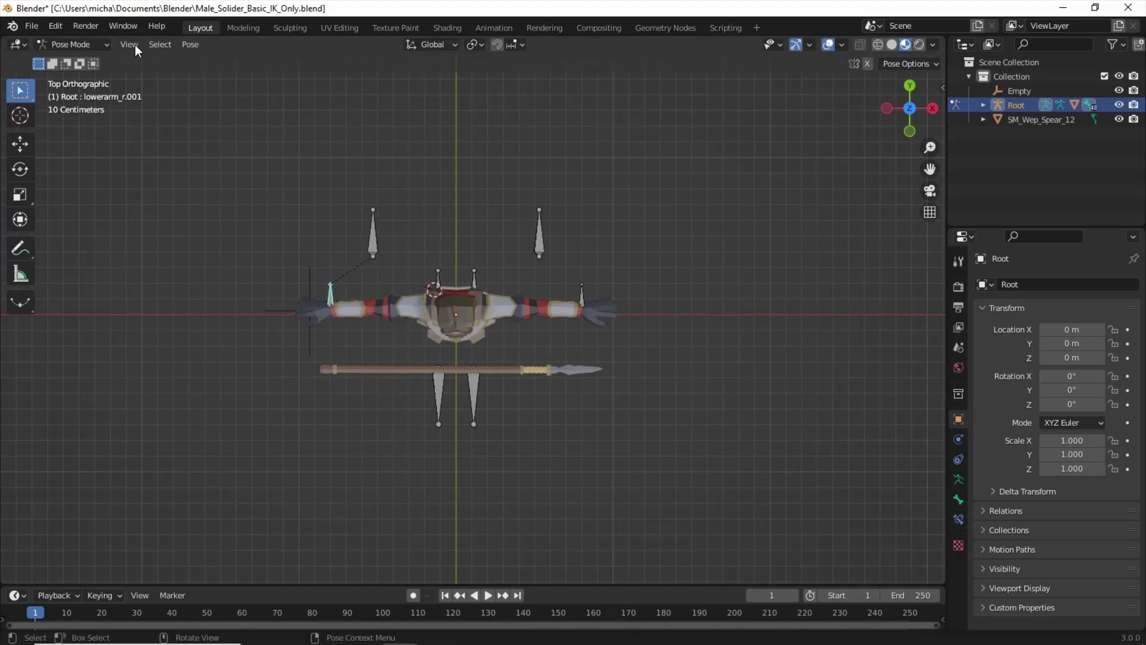
left_click(97, 45)
left_click(88, 62)
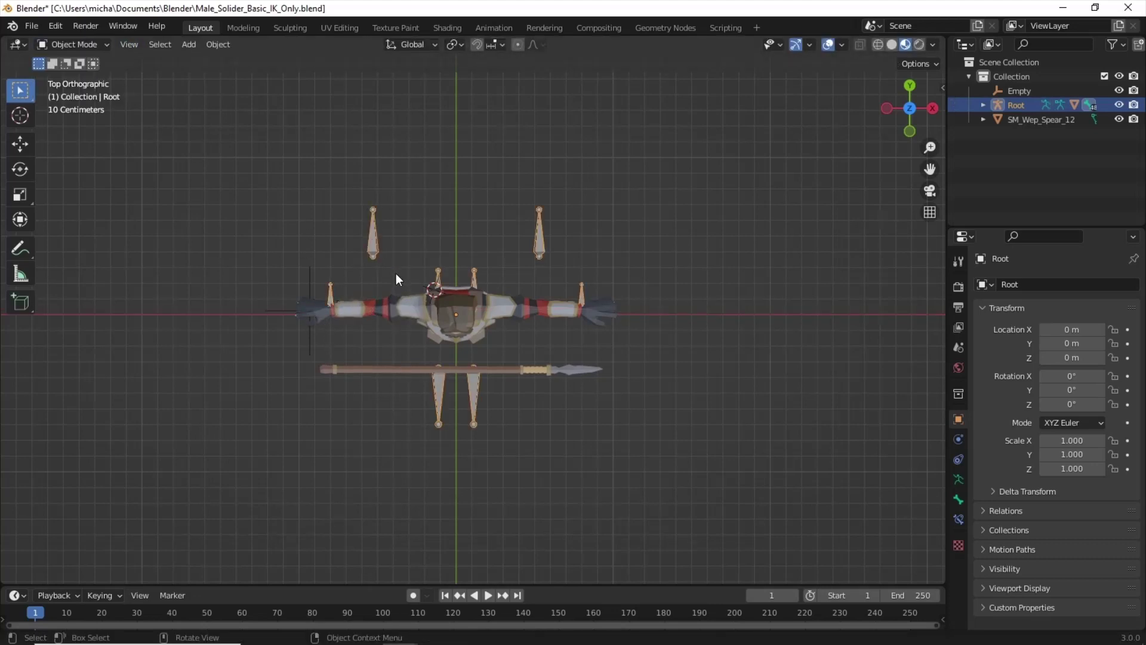
Select the hand Empty plus the Root armature and enter Pose Mode
middle_click_drag(344, 339, 316, 336)
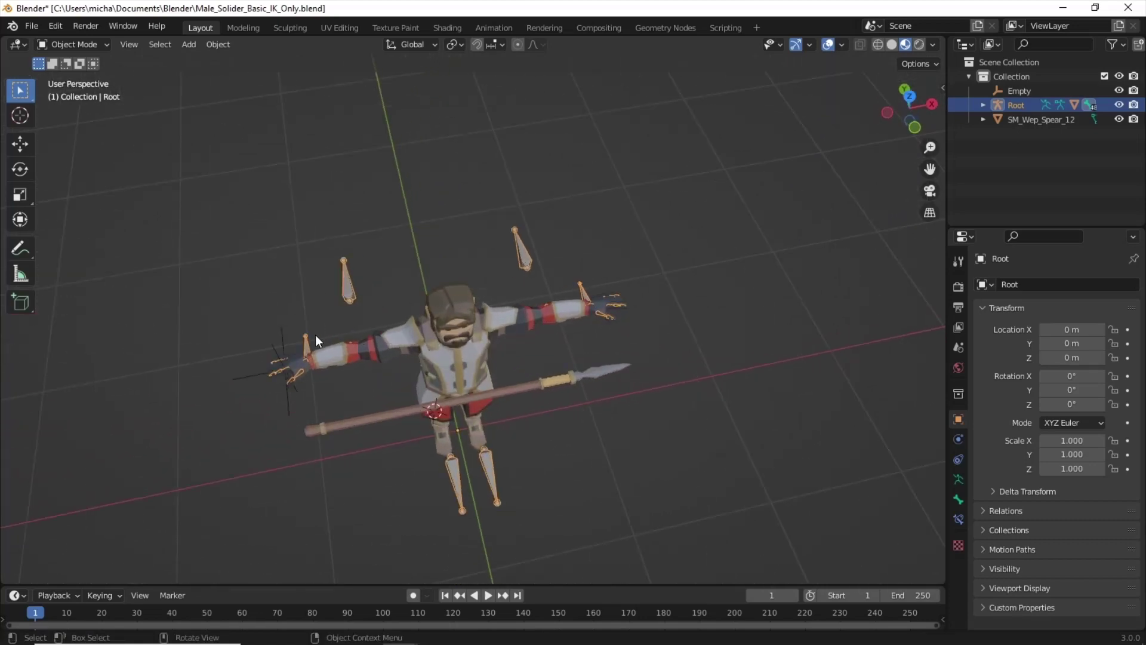
left_click(277, 358)
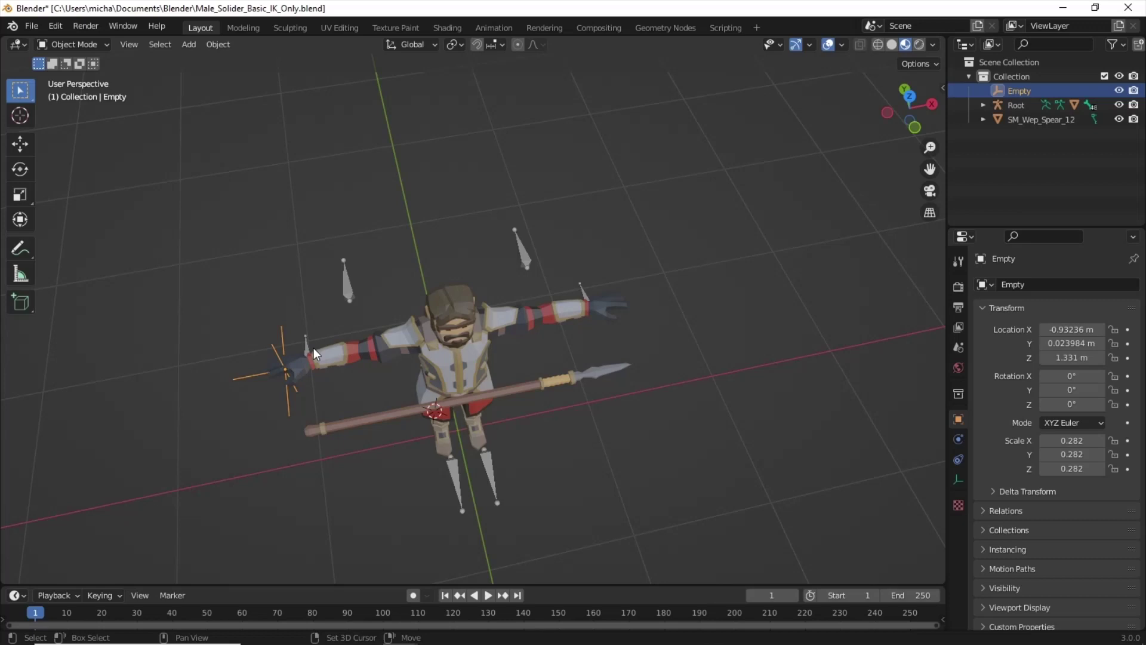
left_click(305, 346, "shift")
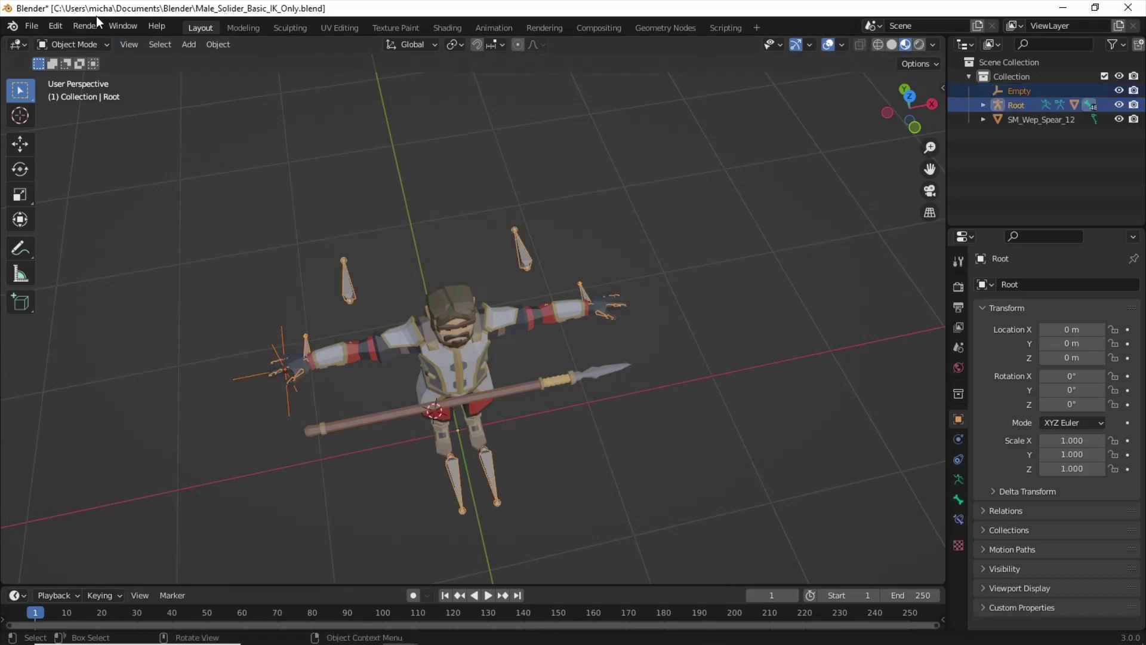
left_click(83, 47)
left_click(99, 92)
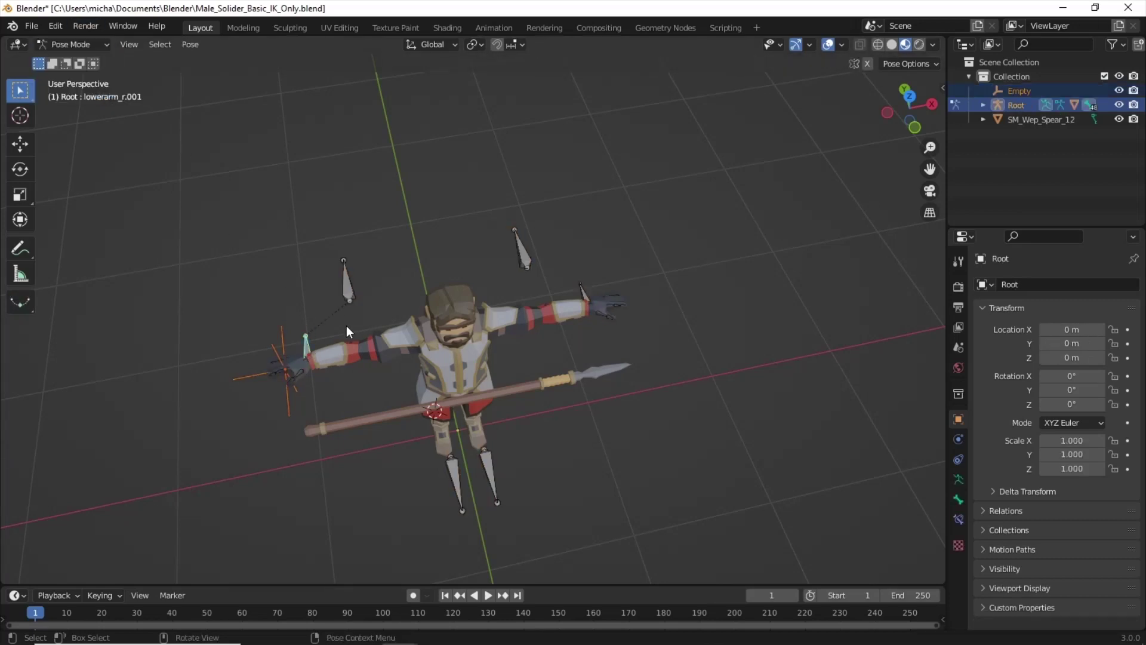
middle_click_drag(346, 324, 277, 414)
scroll(260, 470, "up", 3)
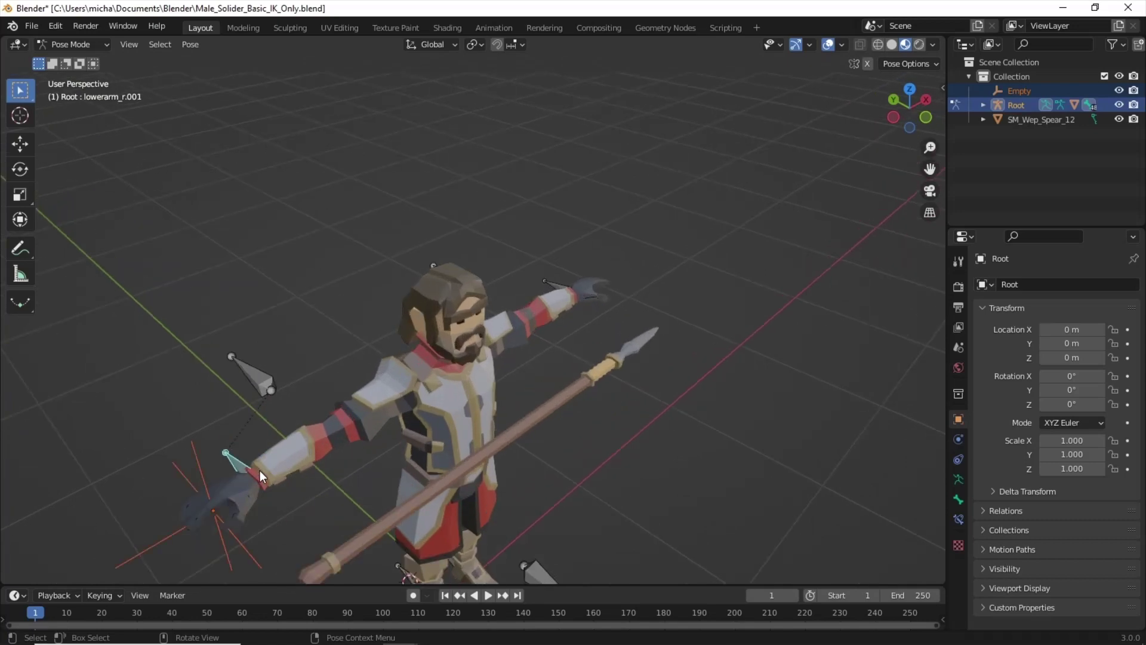
middle_click_drag(260, 470, 288, 421)
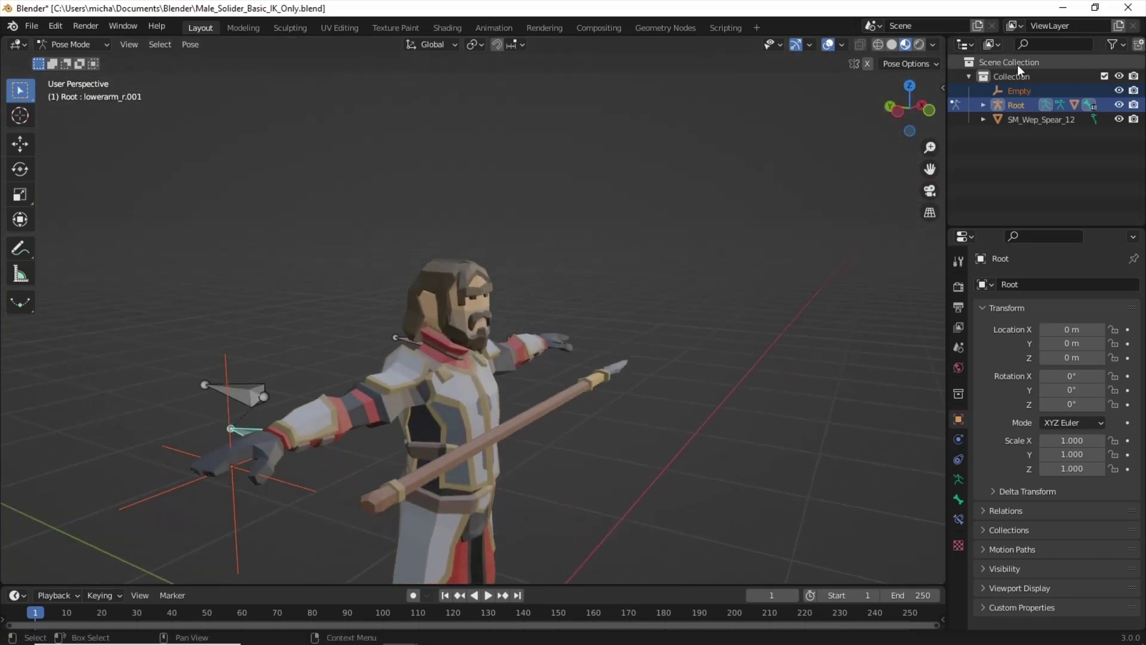
In wireframe, select the Hand_R bone and parent the Empty to it with Ctrl+P > Bone
left_click(878, 44)
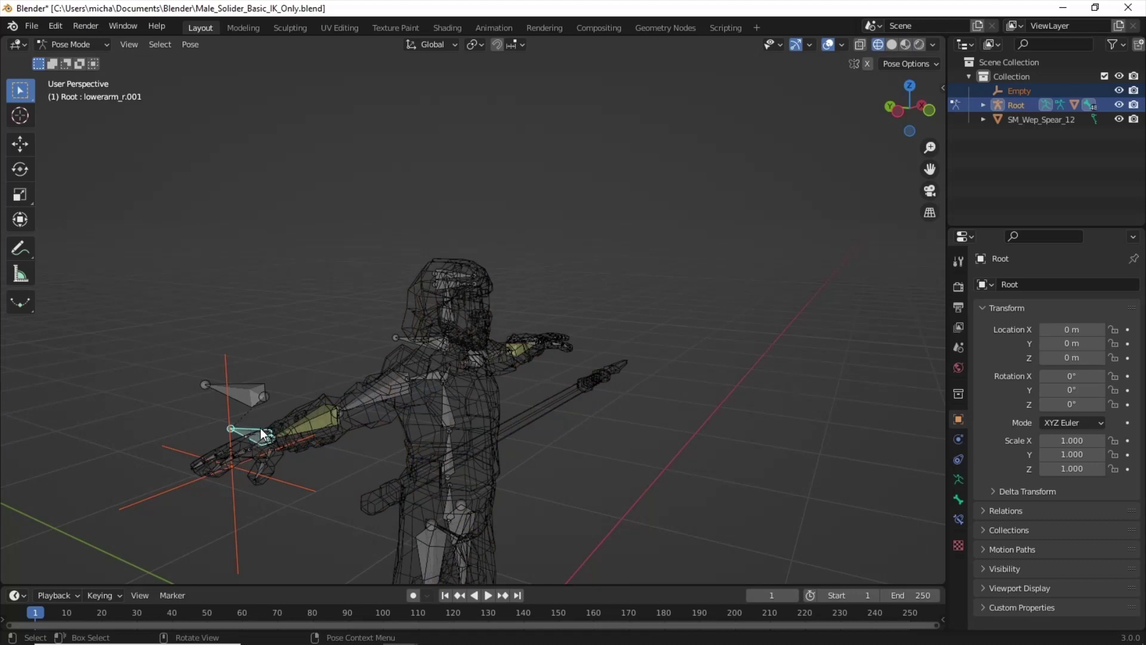
left_click(244, 457)
left_click(258, 451)
middle_click_drag(270, 437, 221, 454)
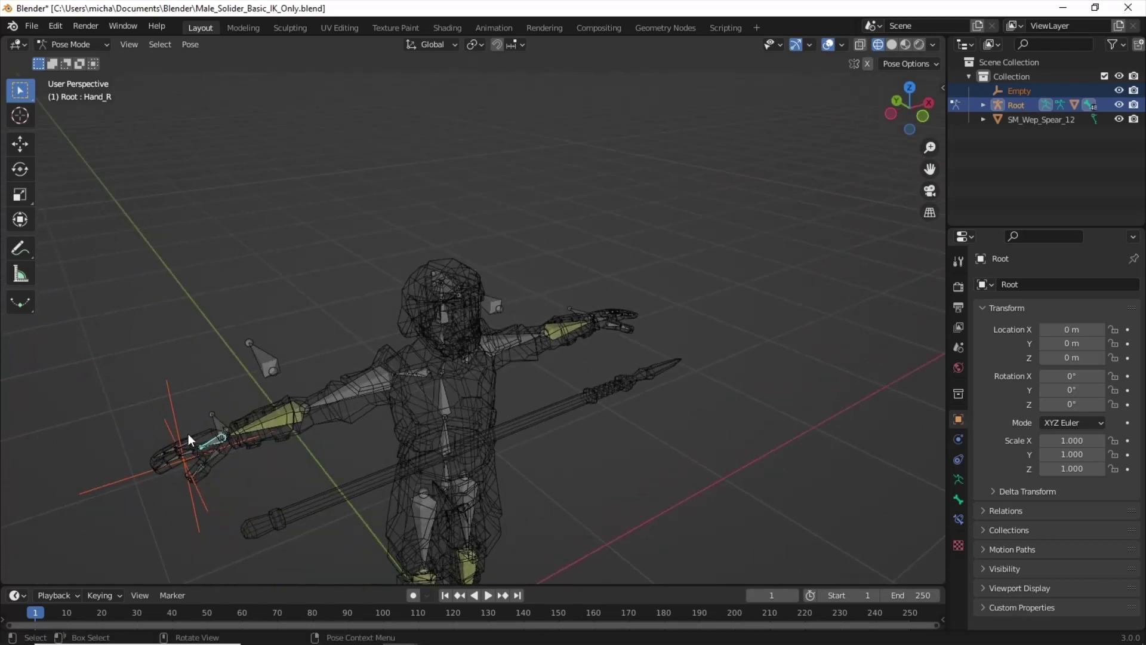
key("ctrl+p")
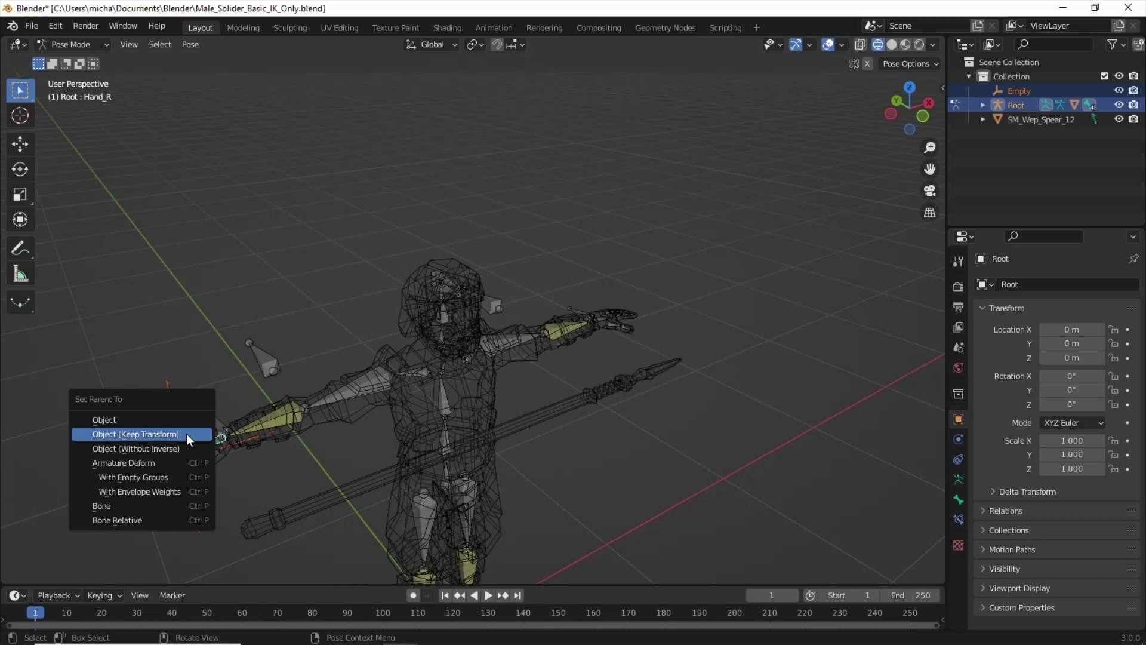
left_click(117, 507)
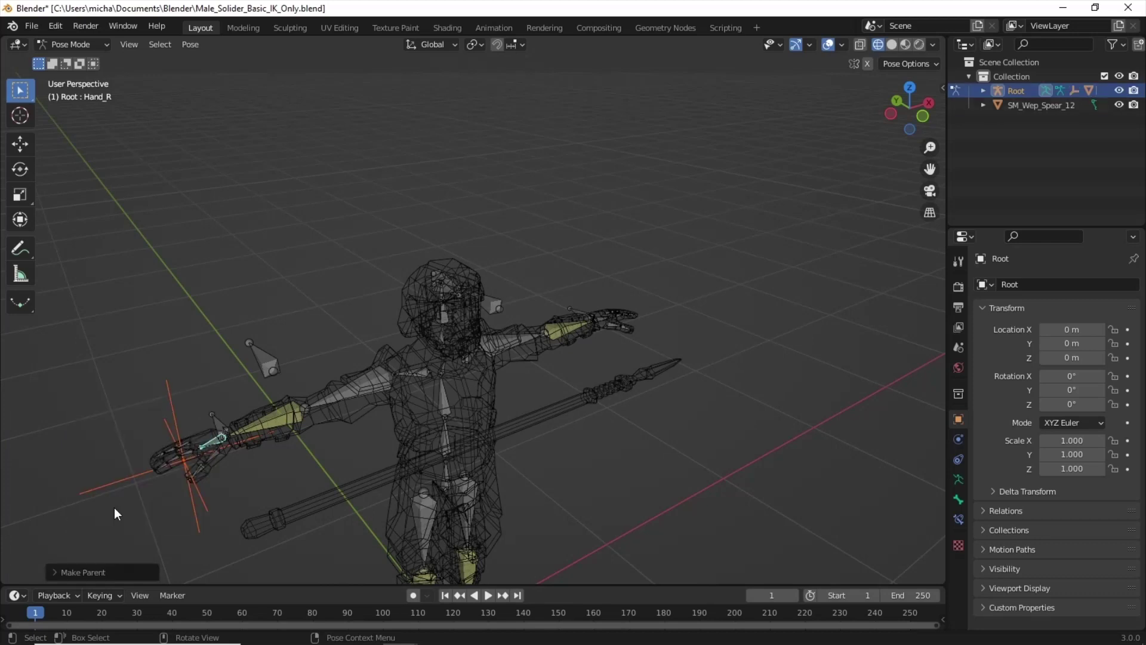
From top view, move the lowerarm_r.001 control along Y then X toward the spear
left_click(215, 422)
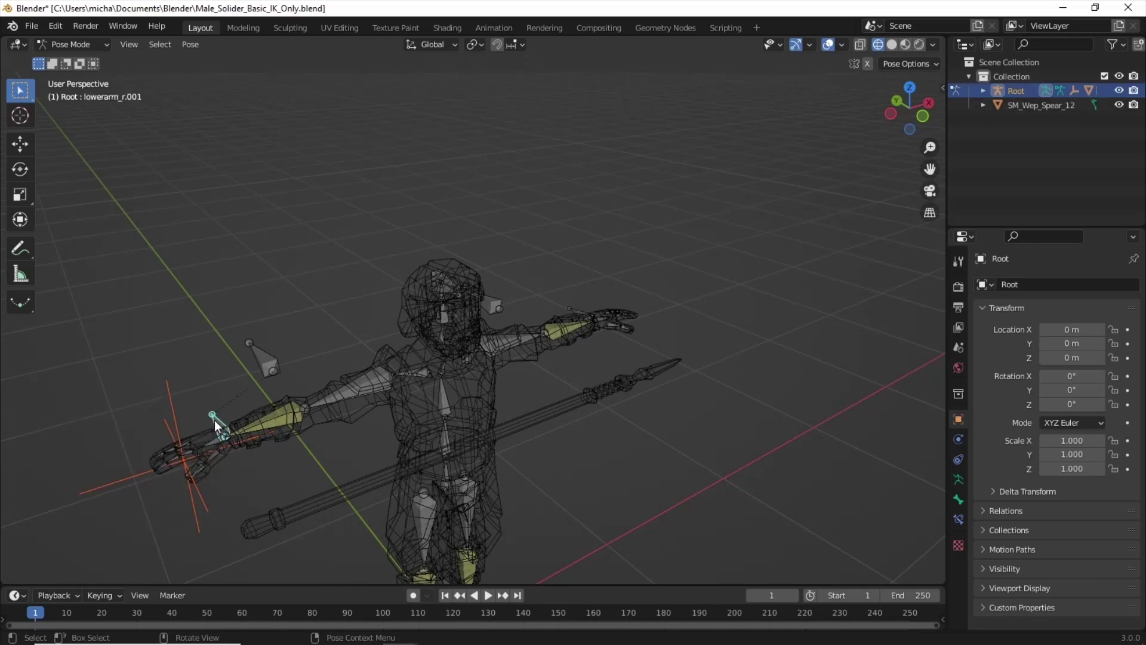
key("g")
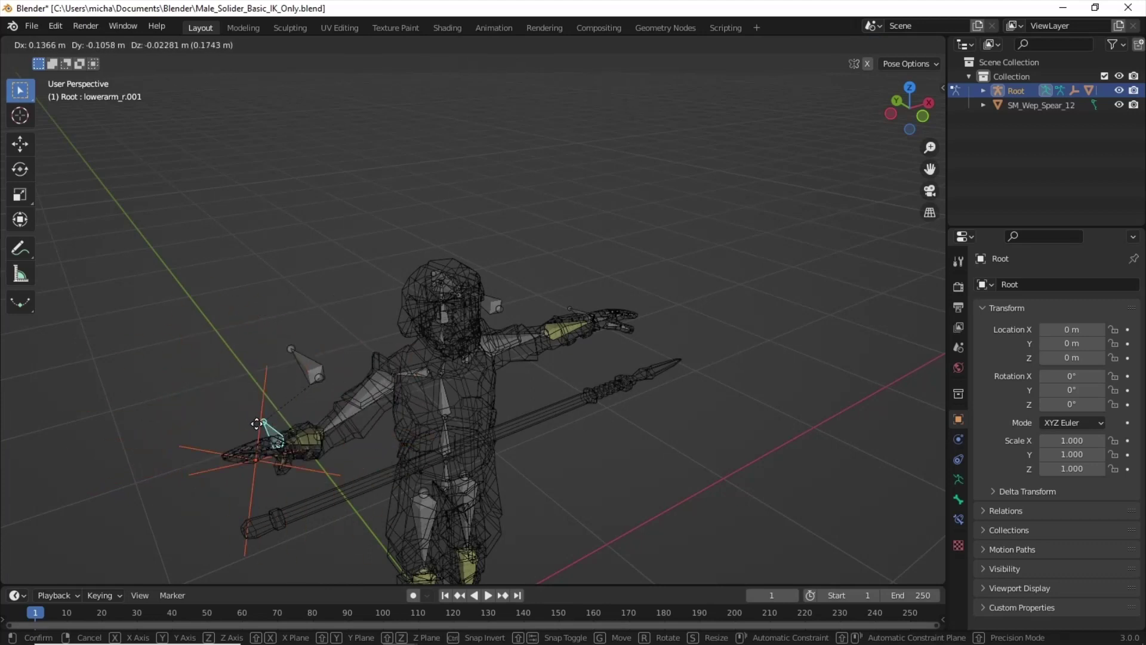
right_click(267, 447)
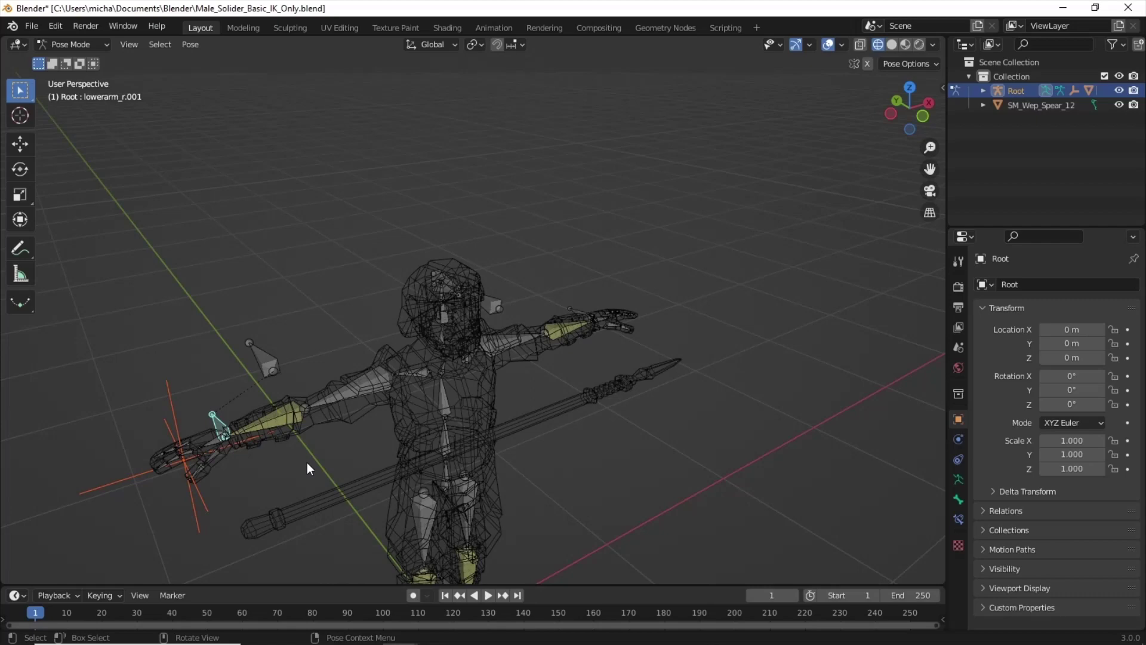
left_click(909, 87)
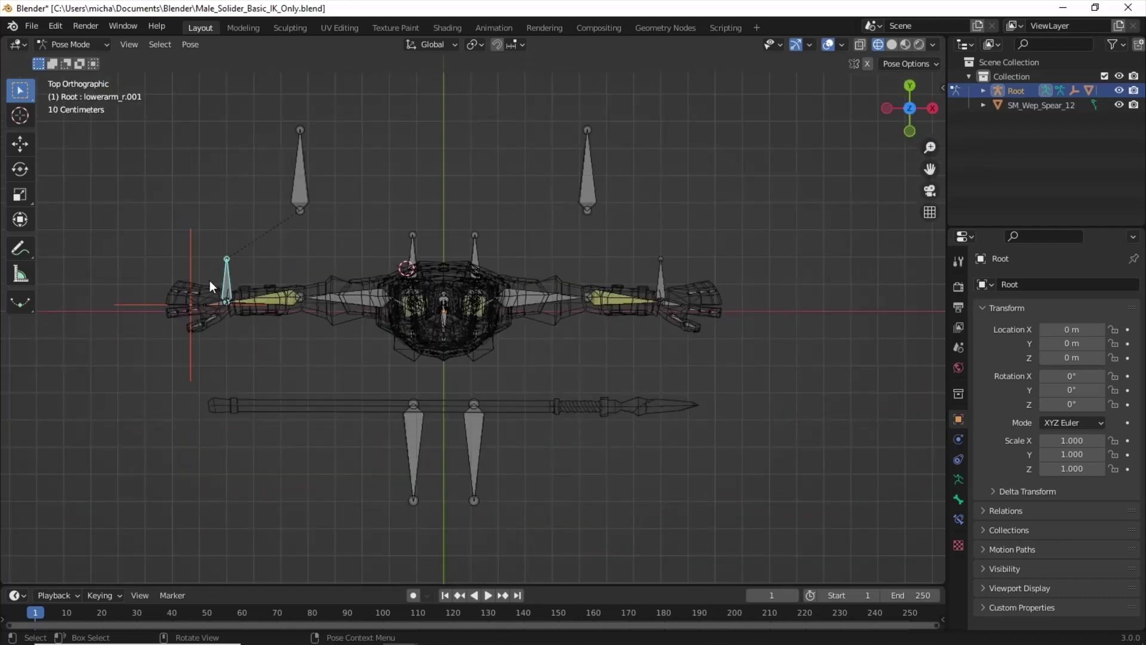
key("g")
key("y")
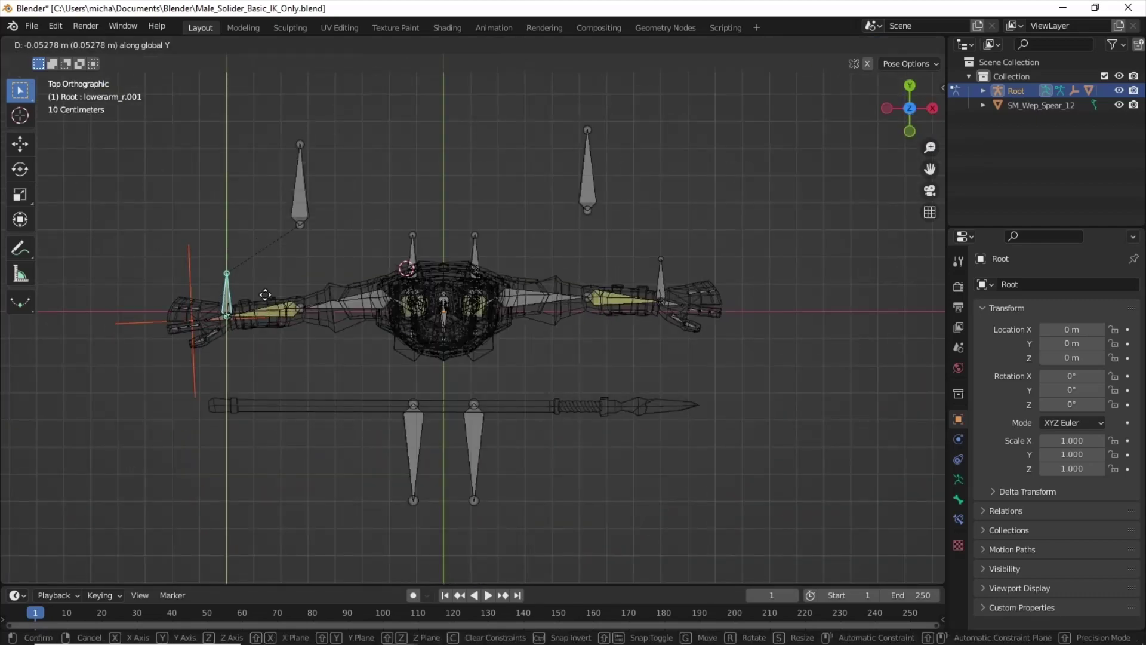
left_click(305, 382)
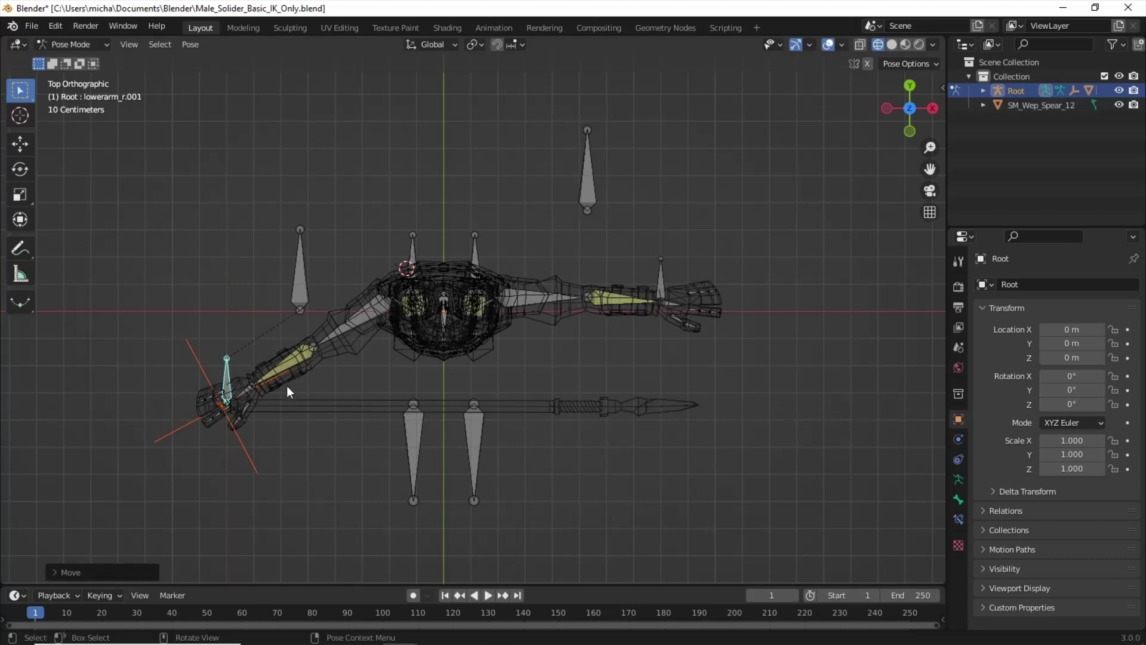
key("g")
key("x")
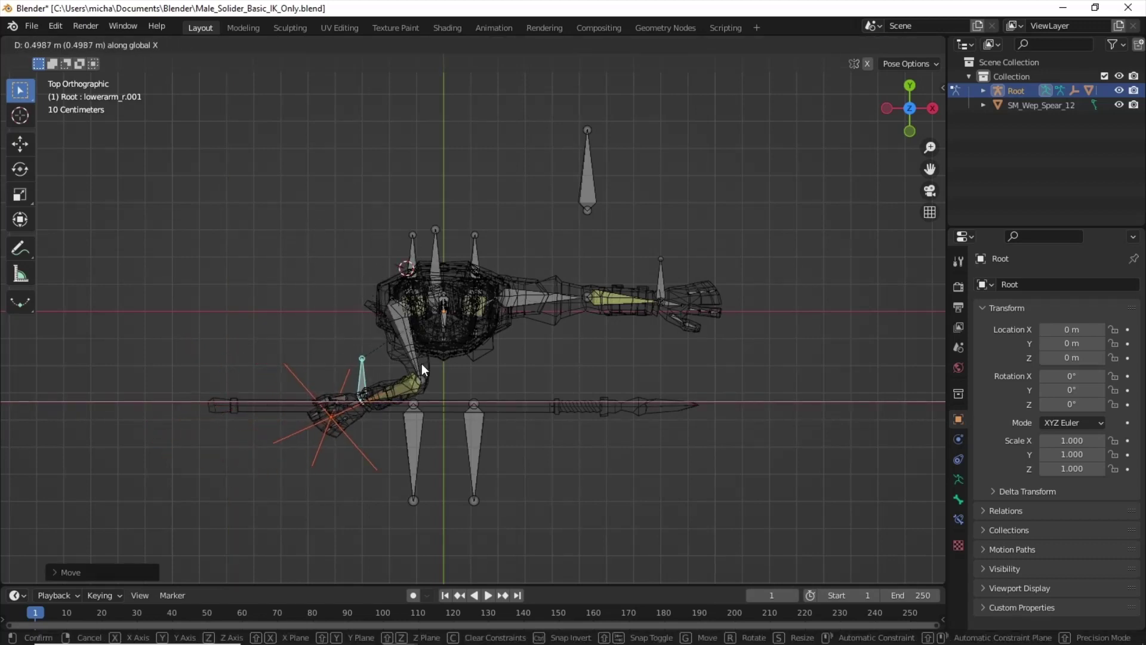
left_click(421, 364)
Raise the UpperArm_R.001 elbow pole behind the arm and readjust the forearm control
left_click(436, 248)
key("g")
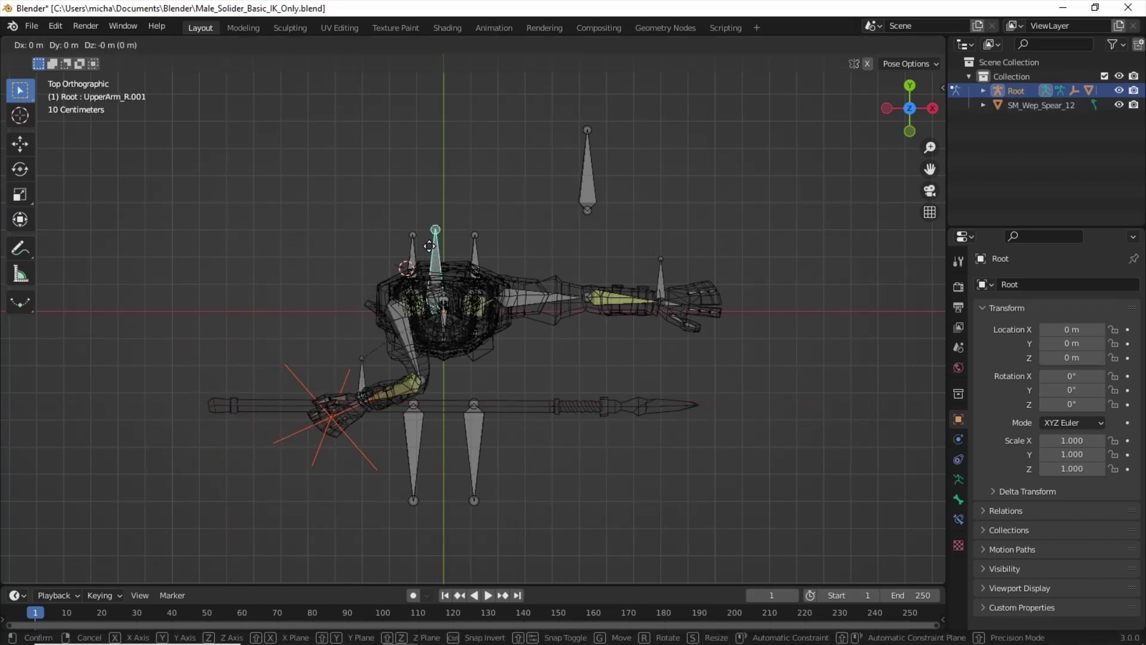
left_click(245, 185)
left_click(355, 380)
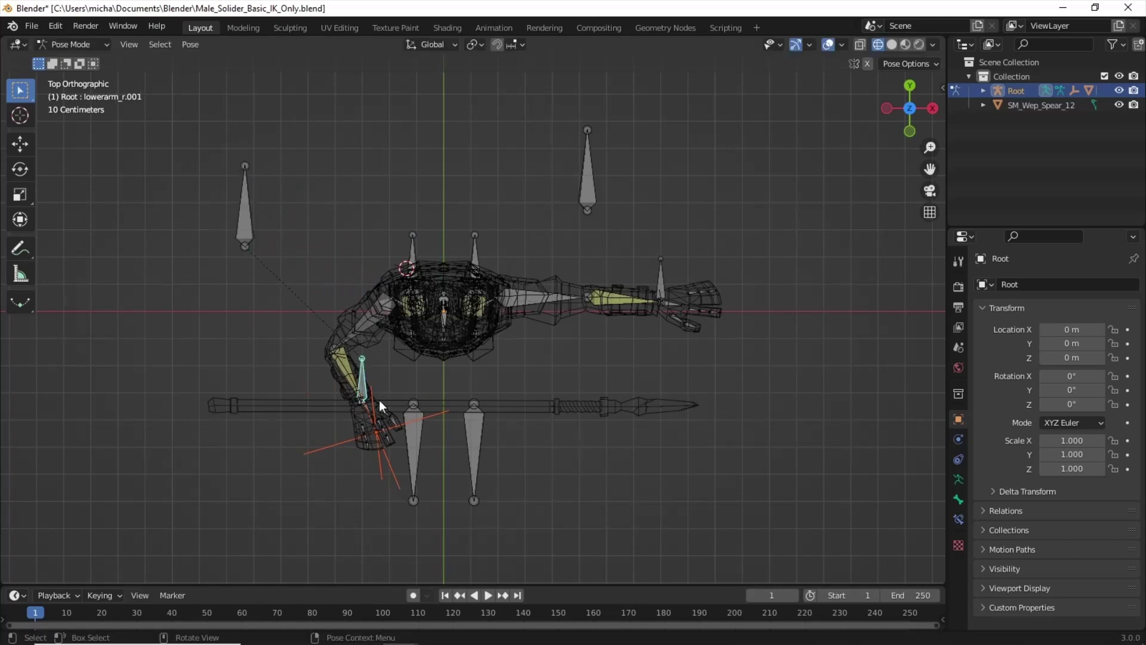
middle_click_drag(378, 400, 381, 451)
key("g")
left_click(513, 445)
key("g")
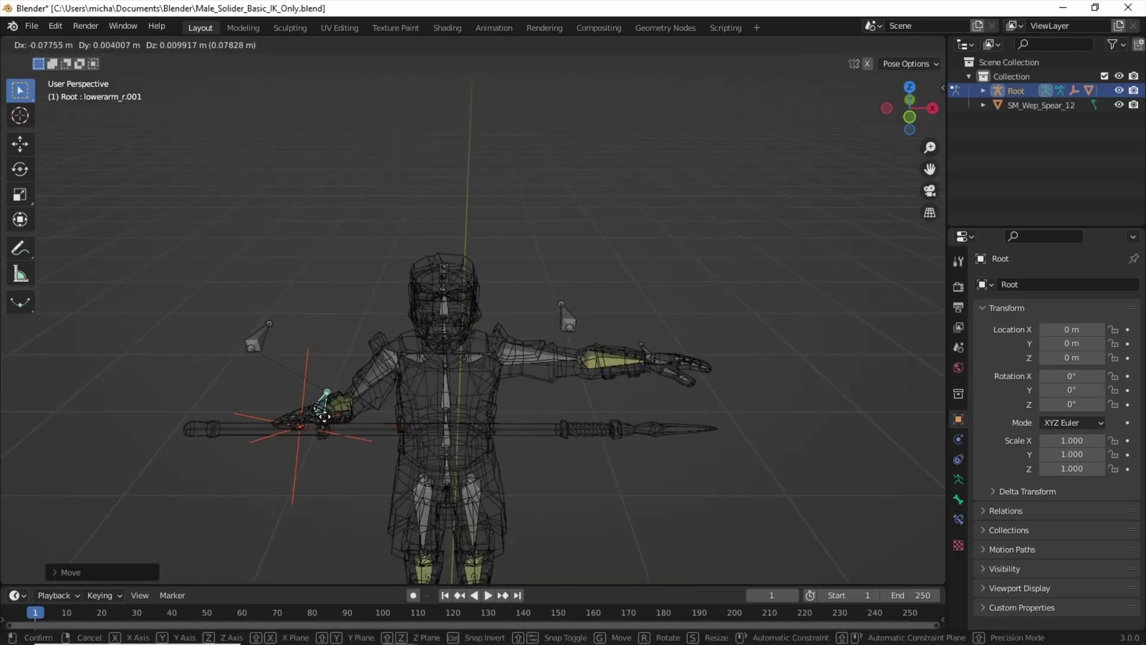
left_click(365, 392)
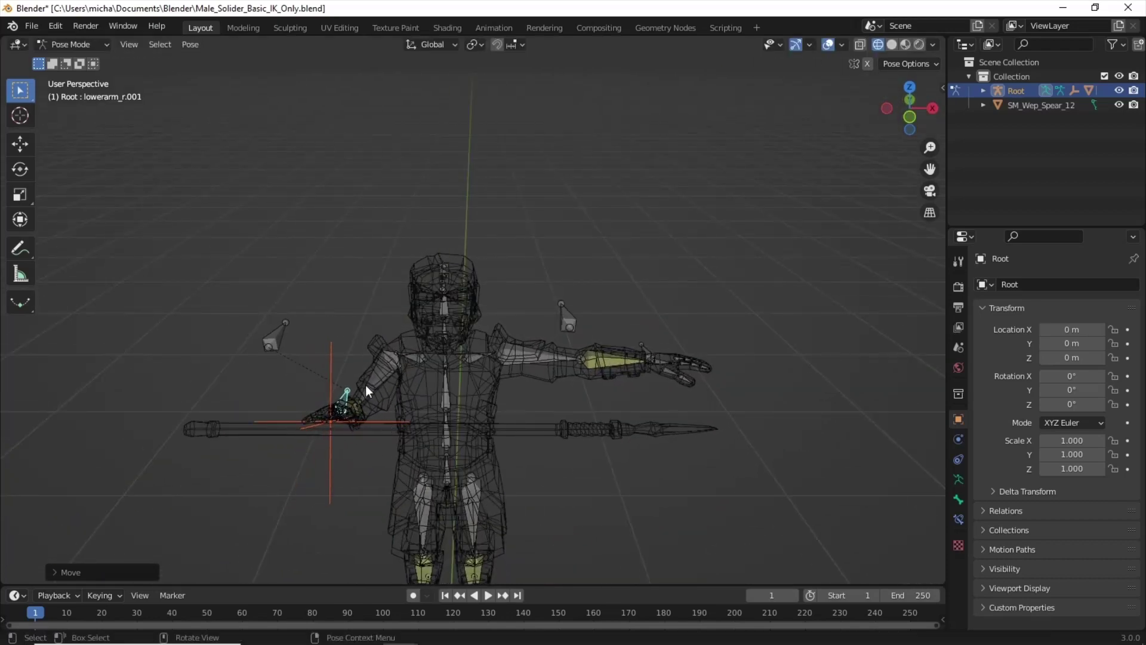
Switch to Material Preview, lower the elbow pole, and place the hand on the spear shaft
left_click(906, 45)
mouse_move(453, 344)
middle_mouse_down()
mouse_move(454, 375)
mouse_move(327, 395)
middle_mouse_up()
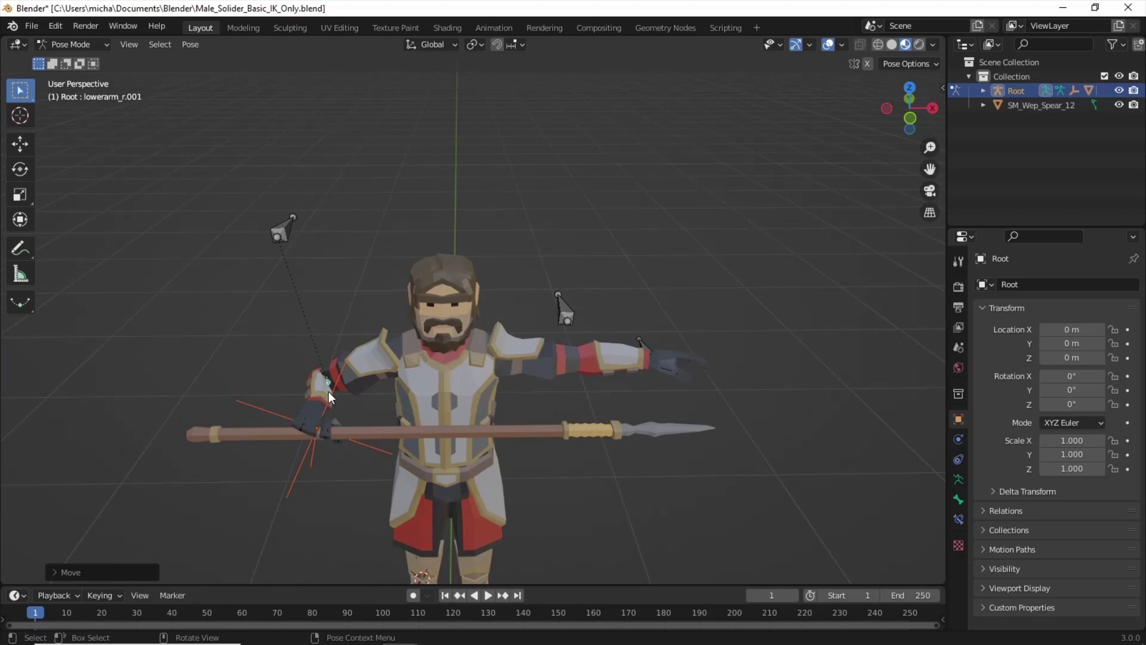
left_click(279, 224)
key("g")
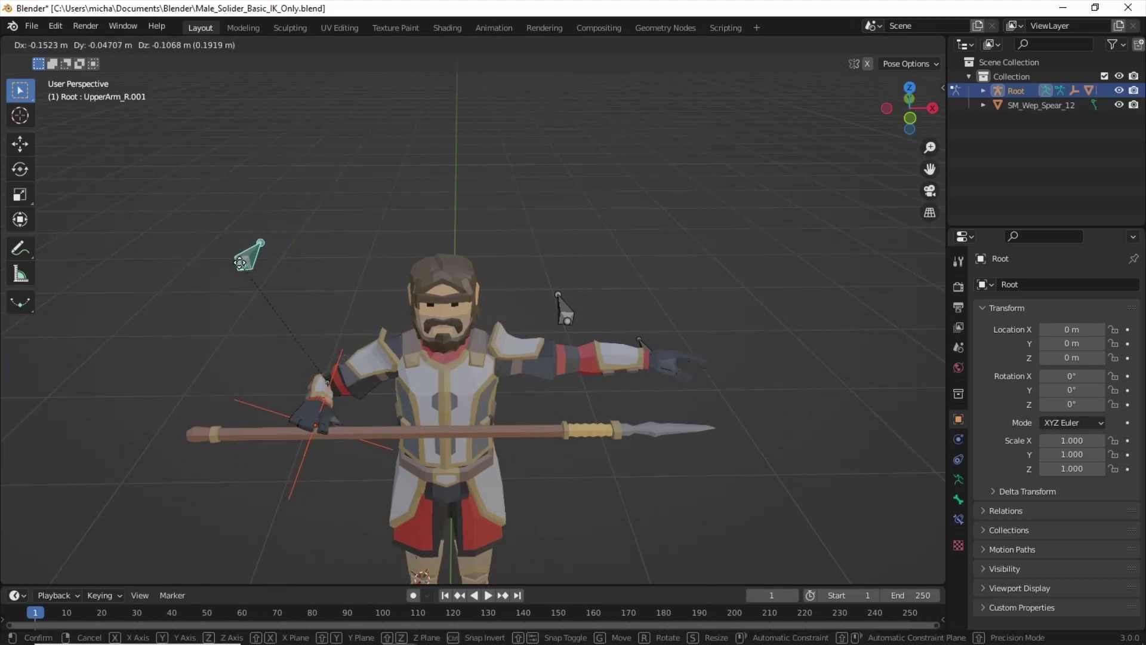
left_click(238, 350)
left_click(326, 398)
key("g")
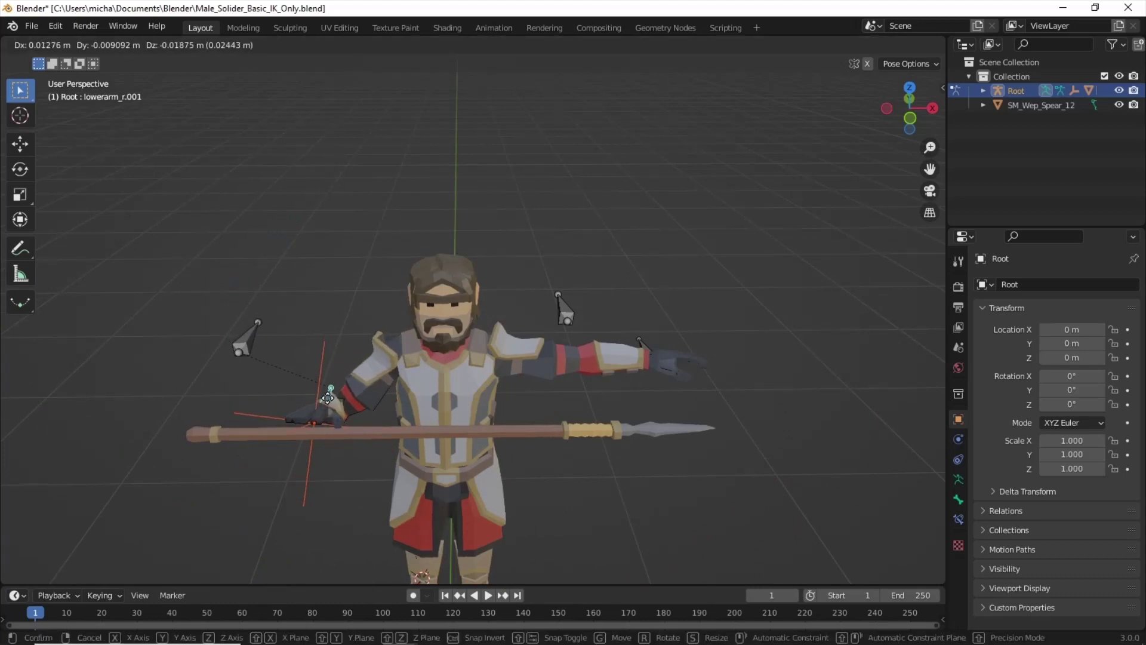
left_click(334, 405)
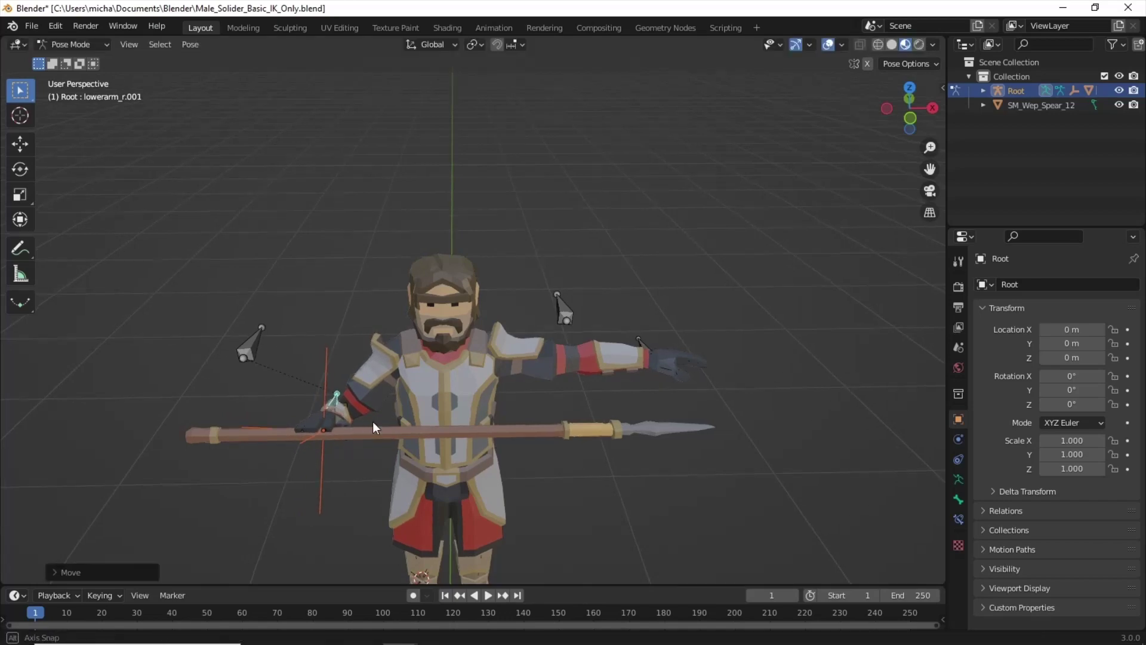
Fine-tune the right hand's grip position, checking it from side and front angles
middle_click_drag(372, 421, 402, 348)
key("g")
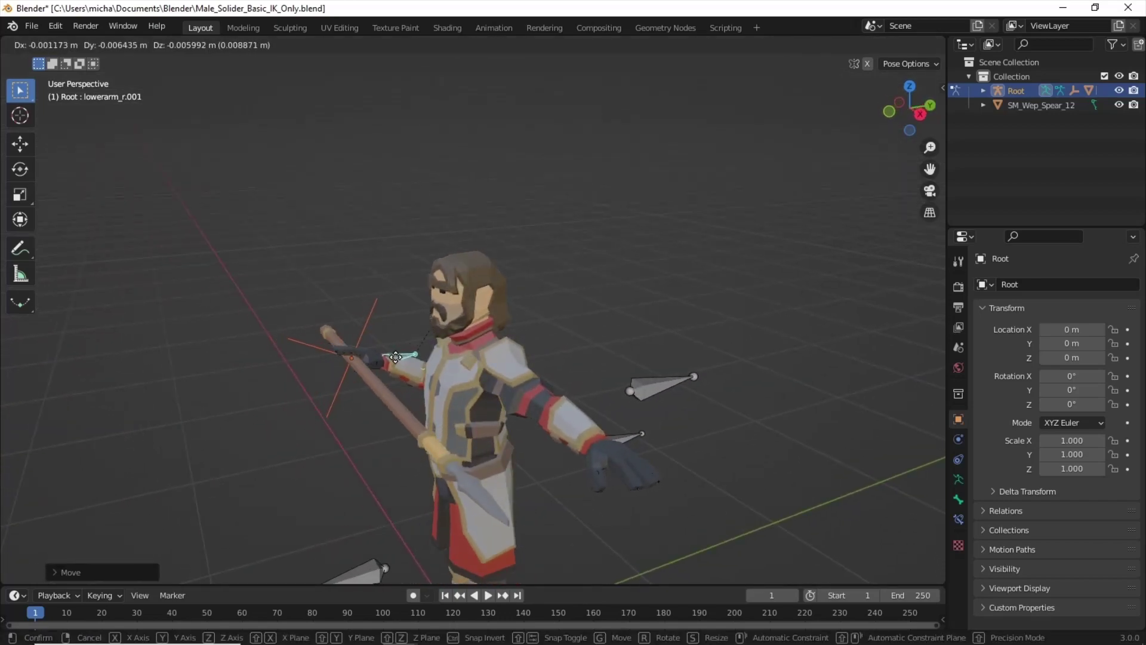
left_click(334, 376)
middle_click_drag(335, 376, 361, 385)
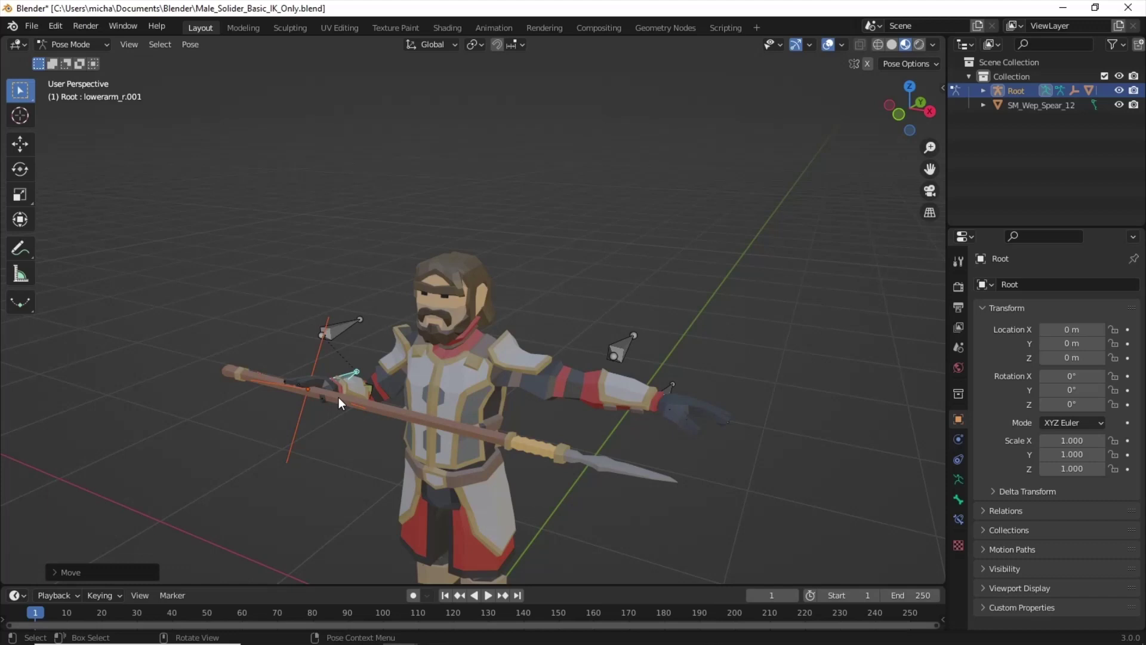
middle_click_drag(428, 424, 360, 444)
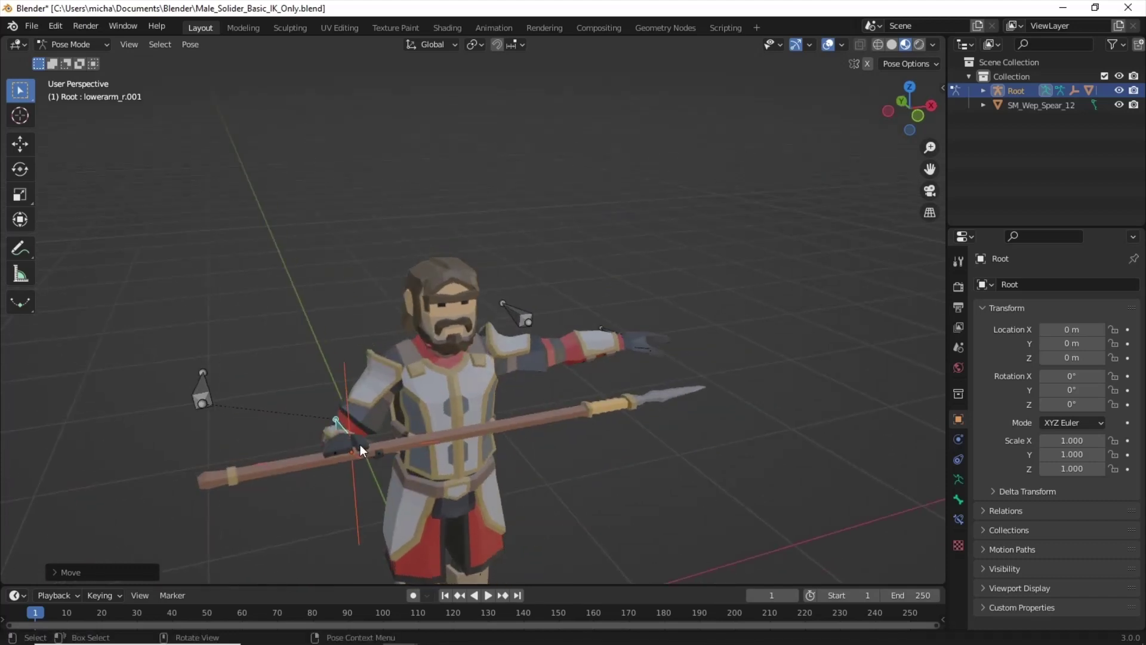
middle_click_drag(635, 375, 681, 403)
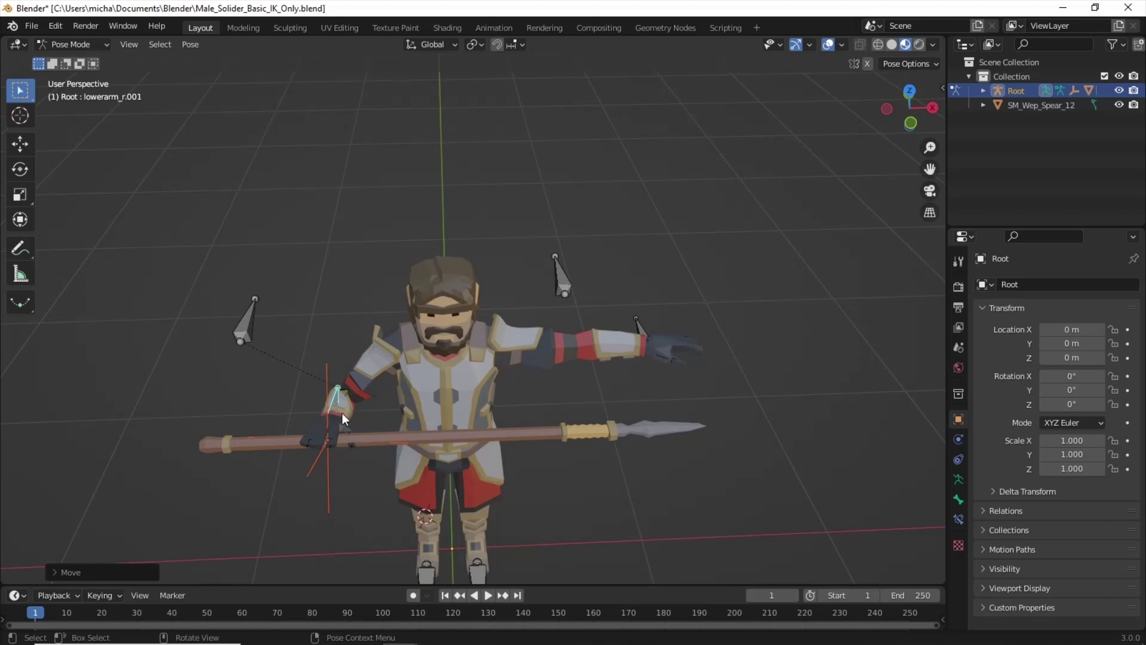
In Object Mode, parent the spear to the hand Empty with Object (Keep Transform)
left_click(87, 45)
left_click(89, 61)
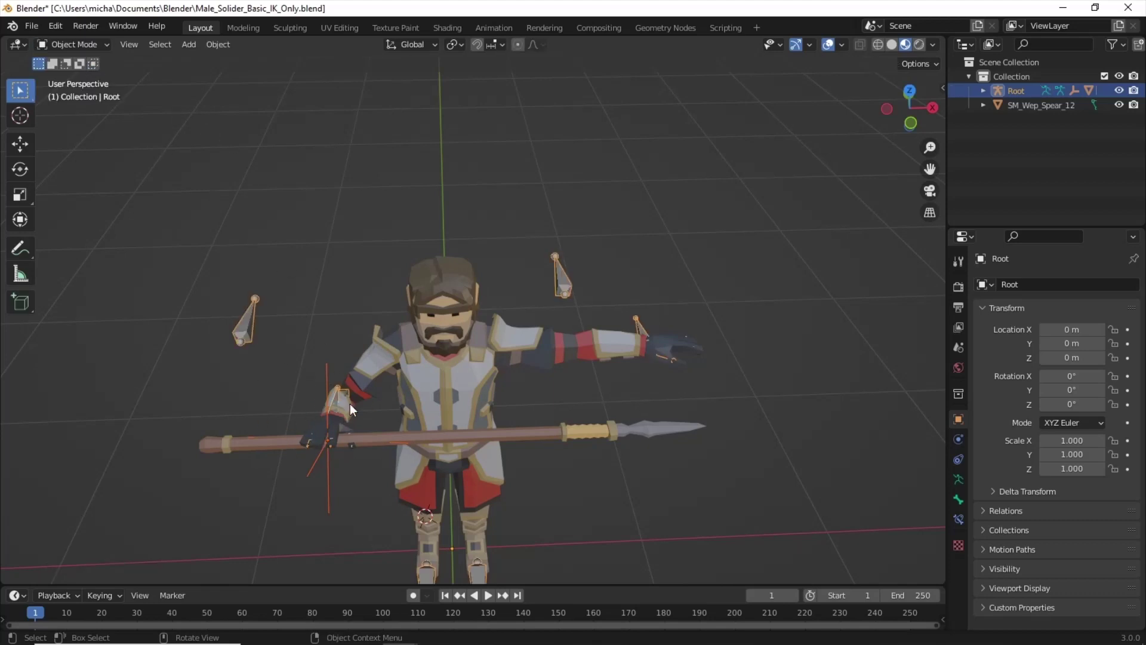
left_click(388, 437)
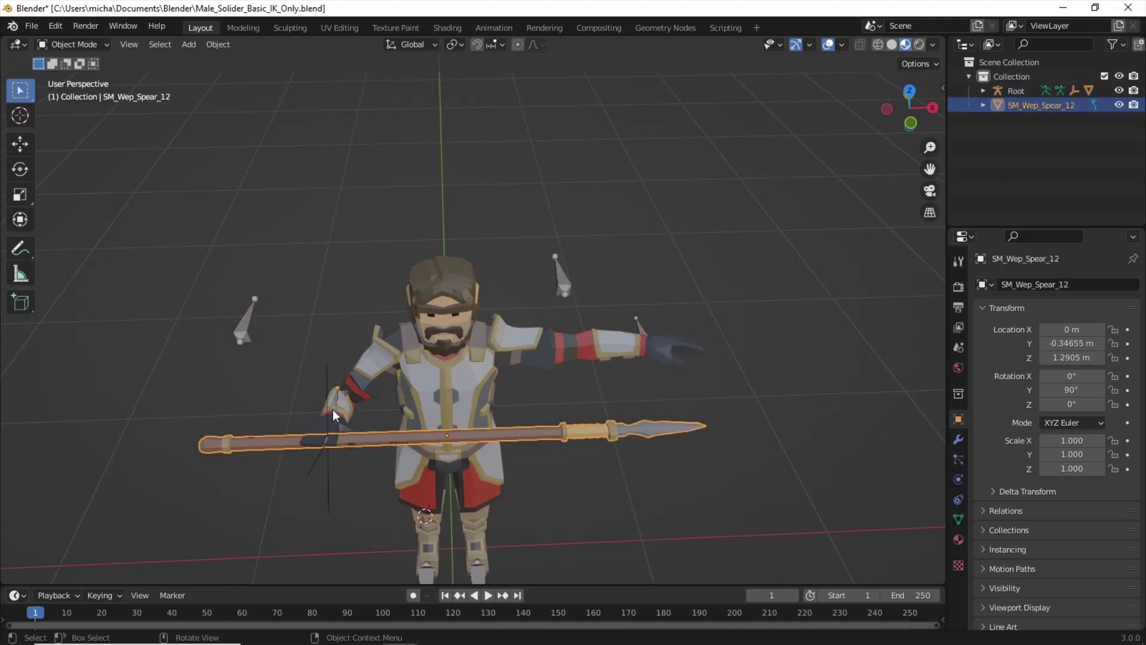
left_click(327, 389, "shift")
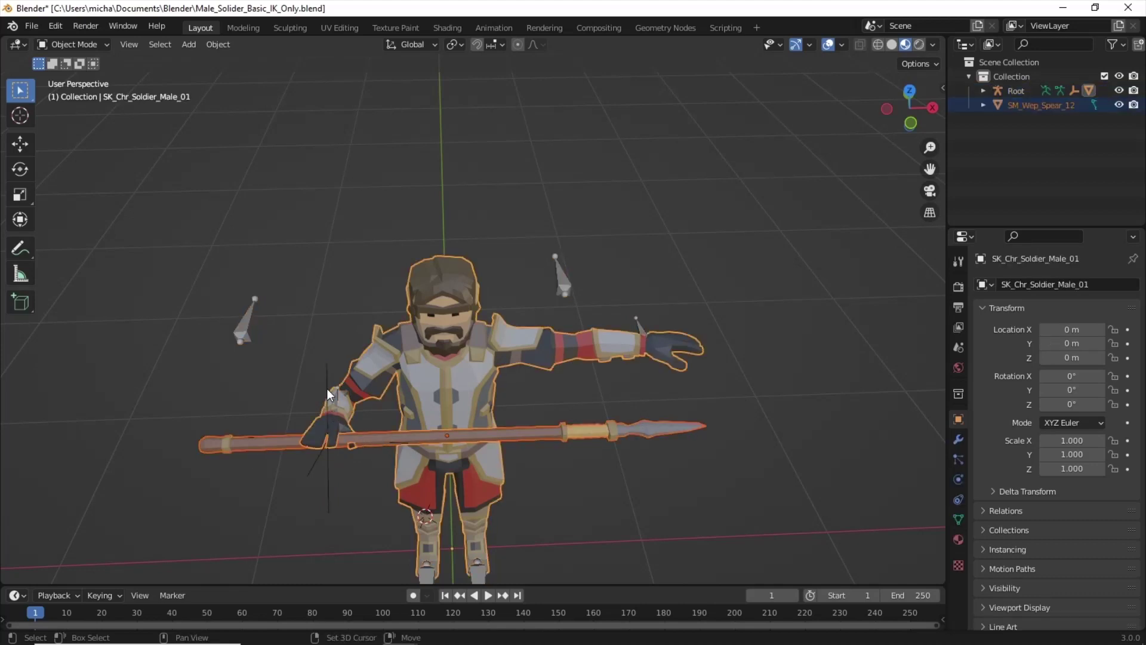
left_click(392, 442)
left_click(326, 377, "shift")
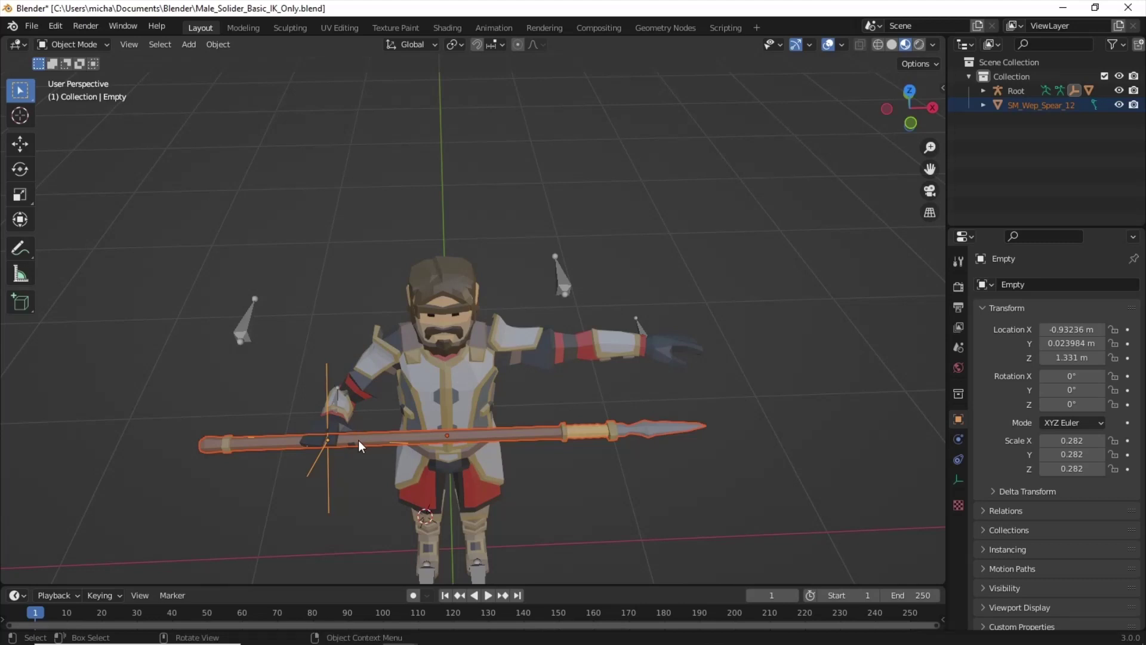
key("ctrl+p")
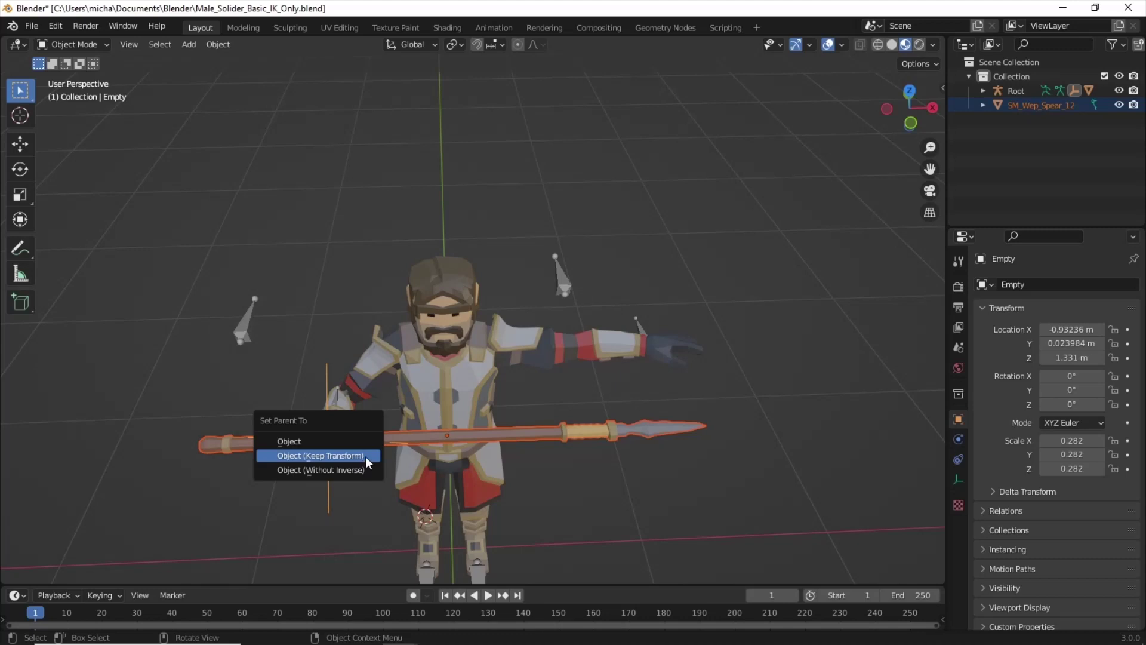
left_click(365, 456)
Select the Root armature and return it to Pose Mode
left_click(106, 45)
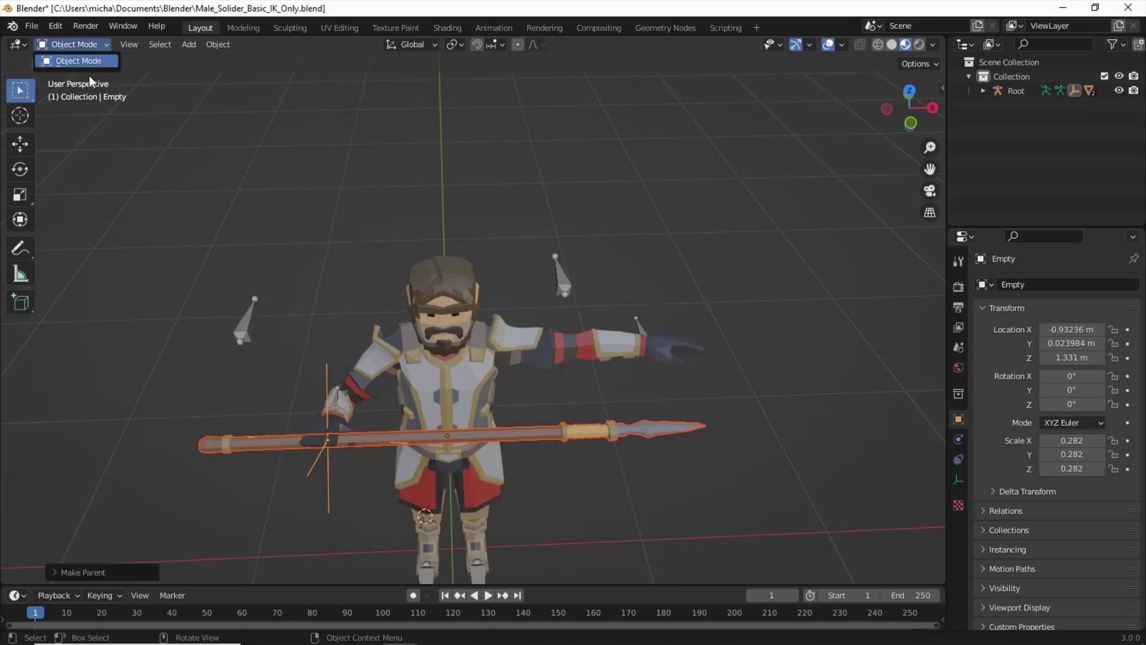
left_click(246, 327)
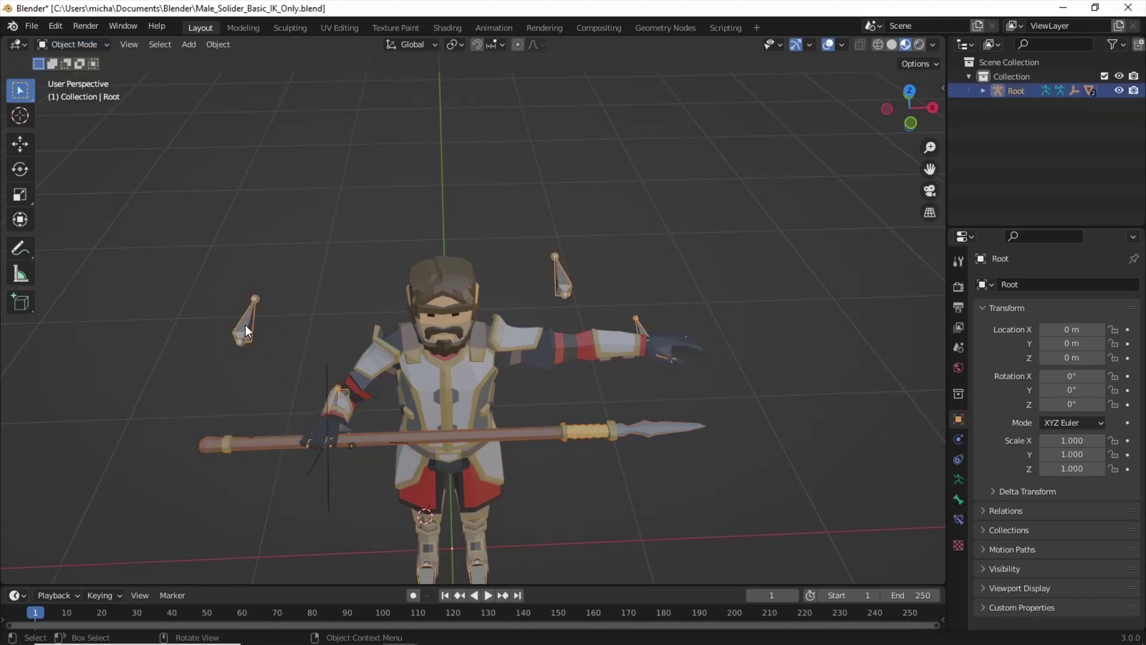
left_click(98, 40)
left_click(103, 95)
key("g")
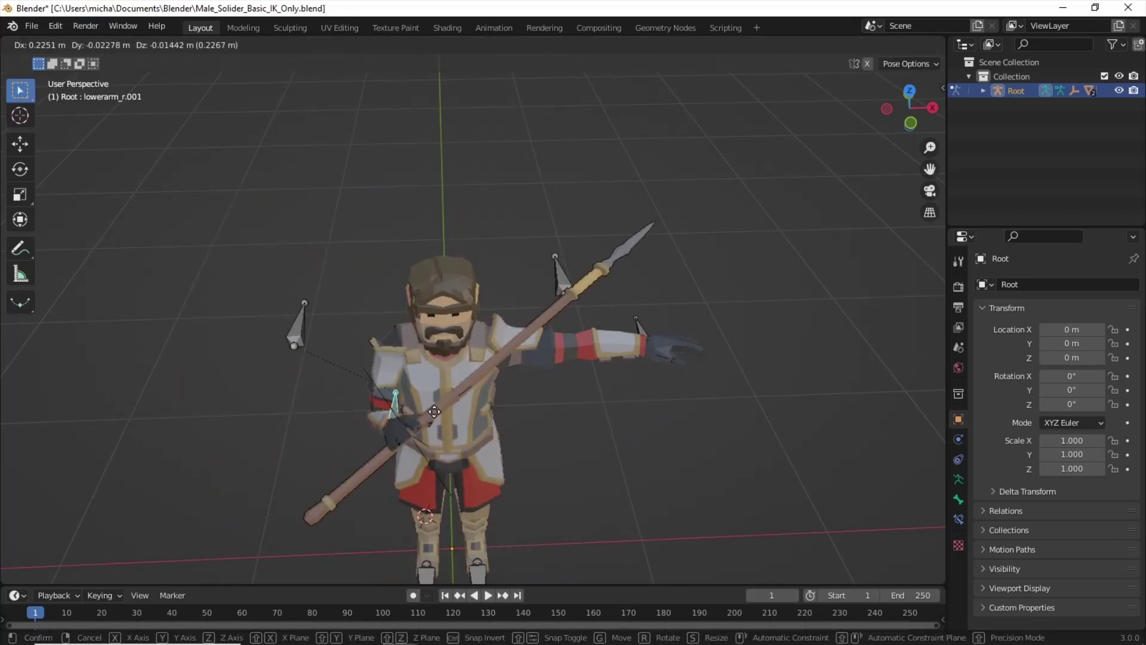
right_click(416, 372)
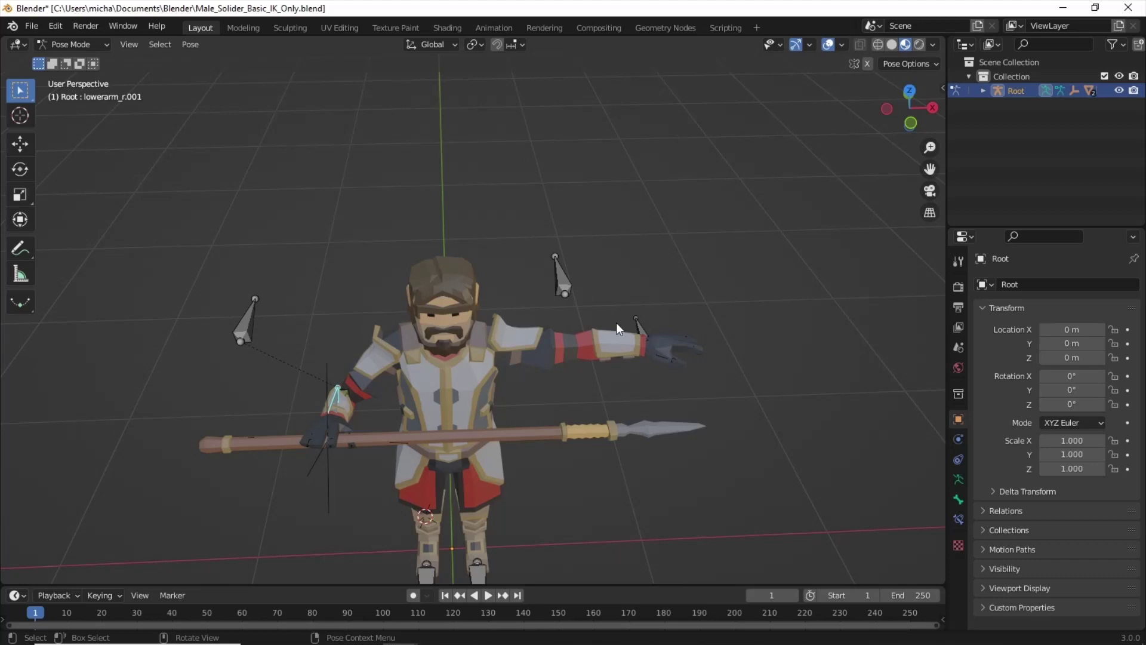
Back in Object Mode, add a NurbsPath curve via Add > Curve > Path
left_click(89, 45)
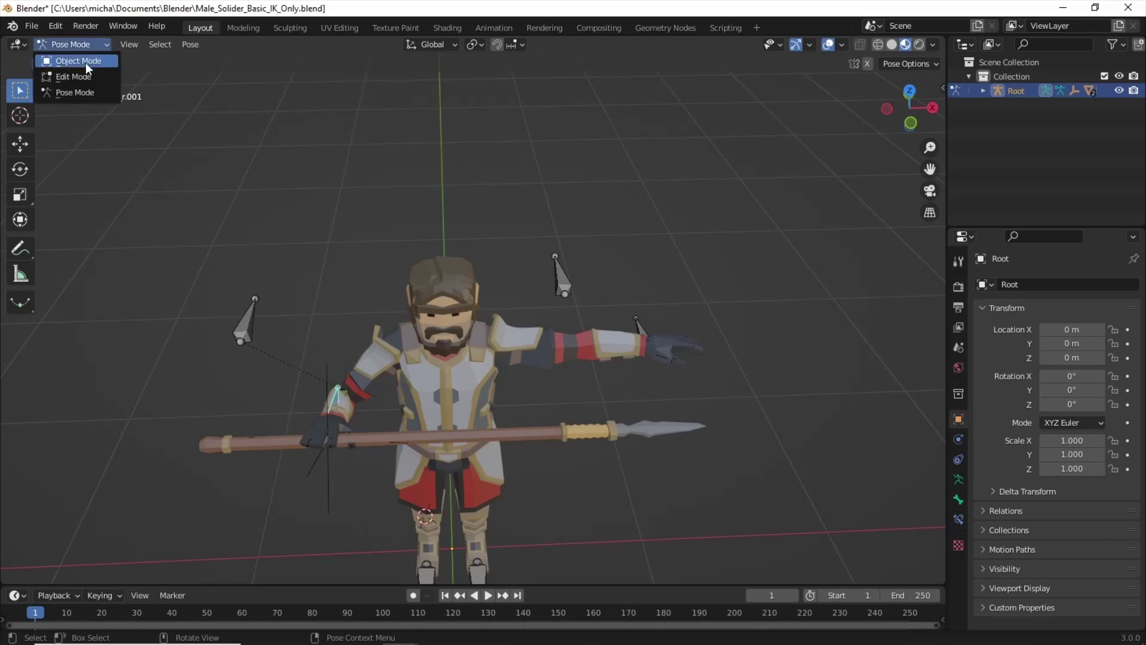
left_click(85, 60)
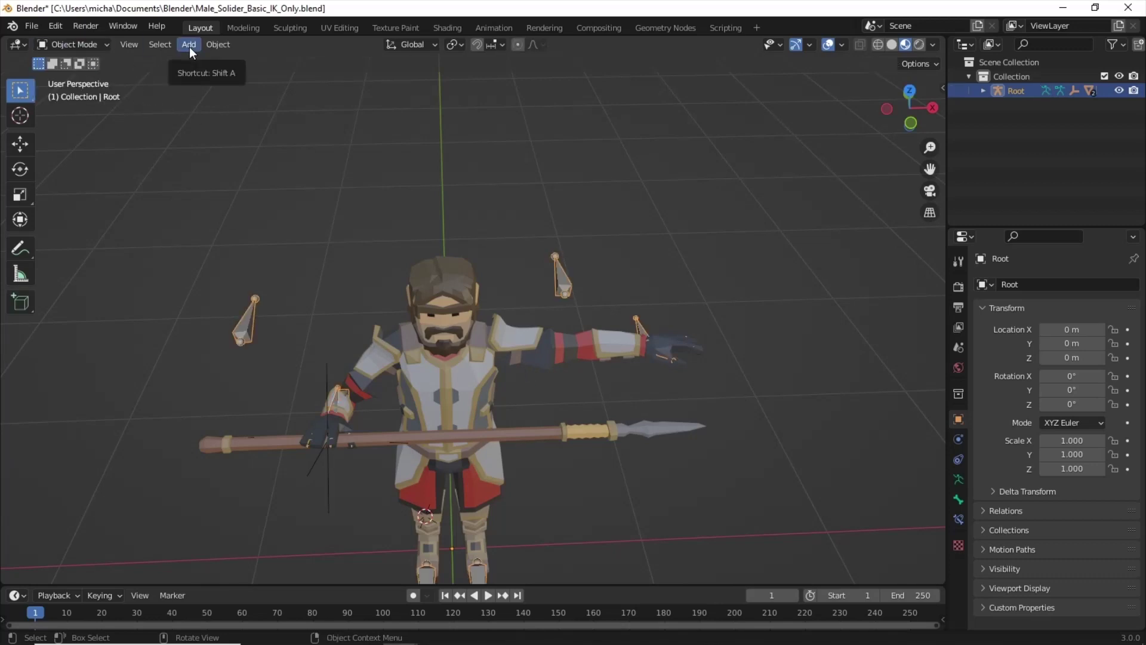
left_click(188, 45)
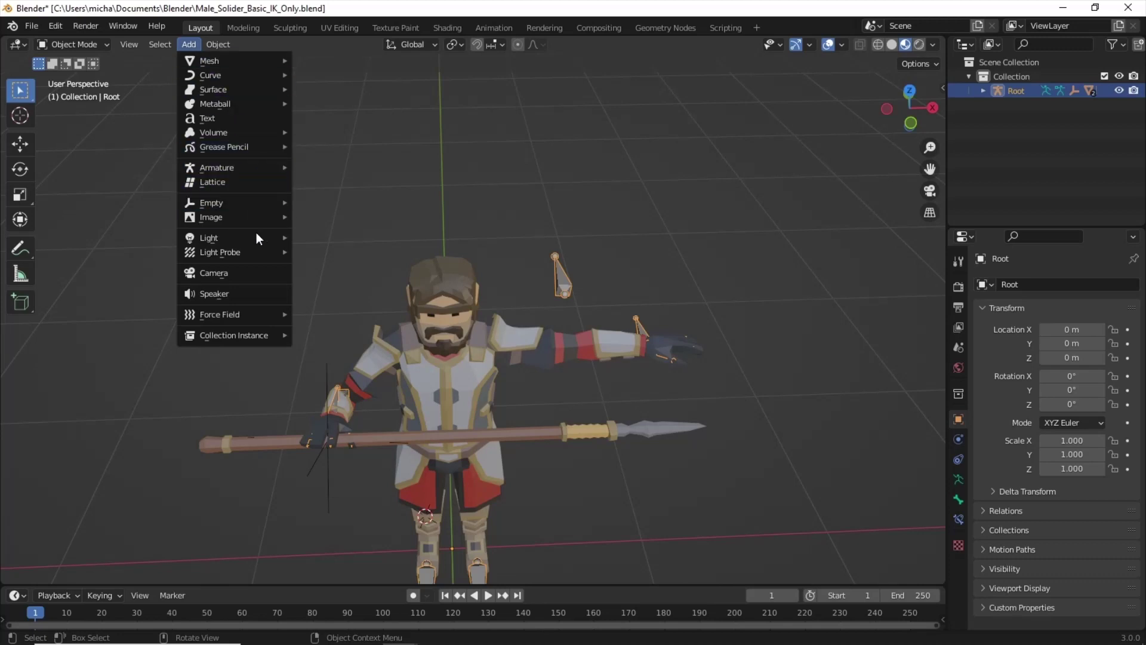
mouse_move(253, 70)
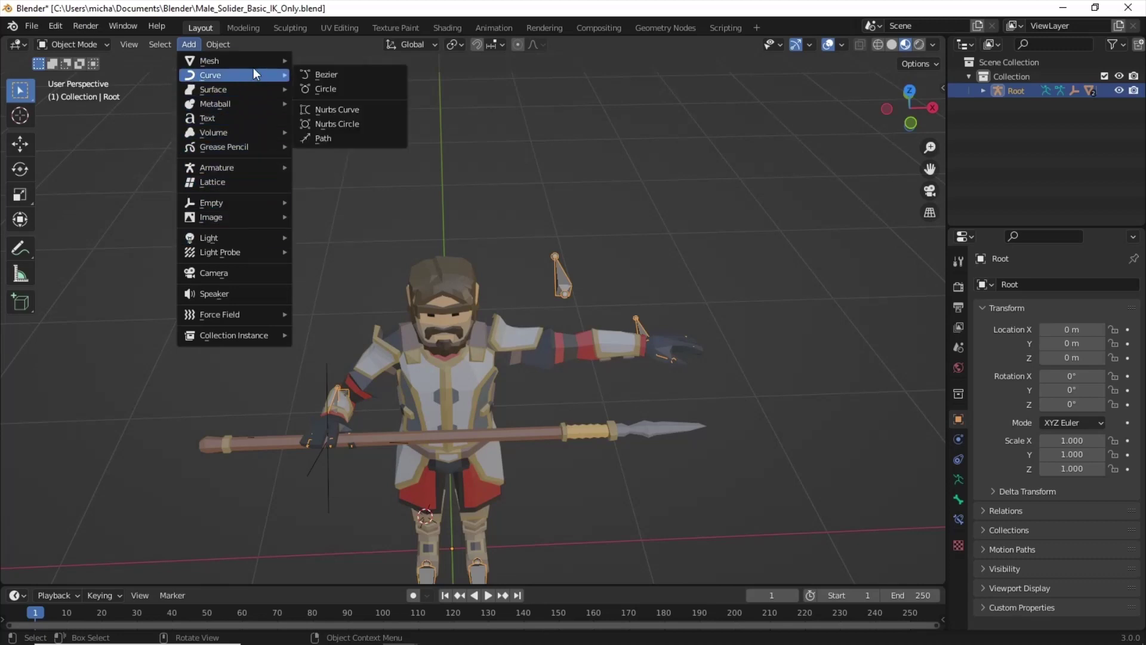
left_click(342, 138)
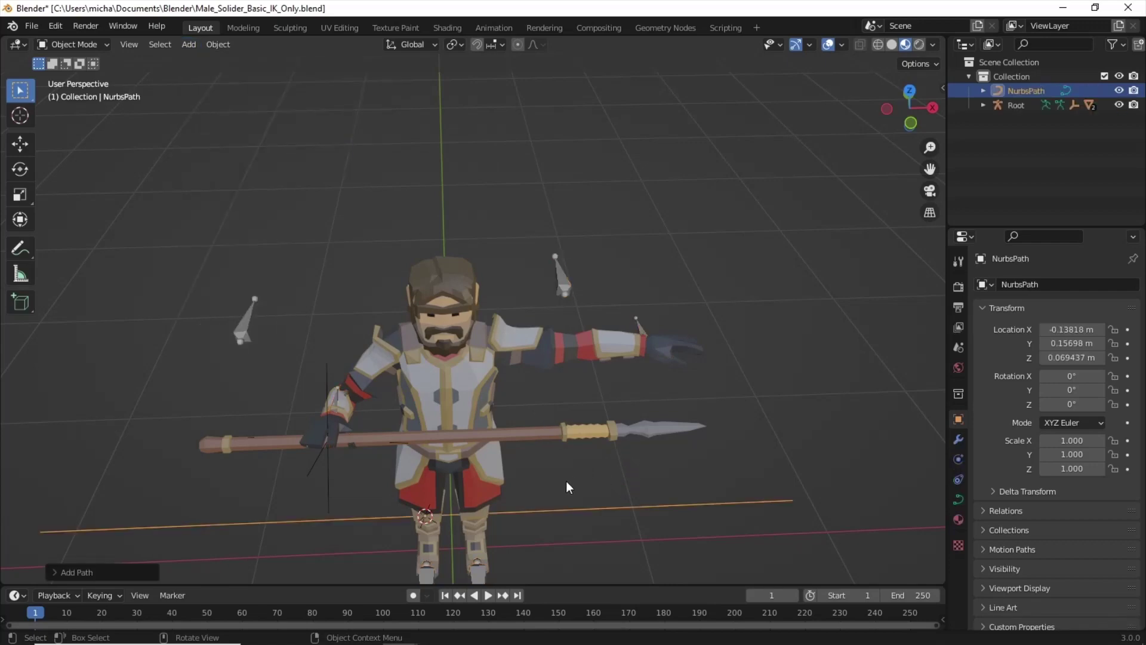
In Top view, scale the NurbsPath down to 0.169 and shift it along X
left_click(898, 102)
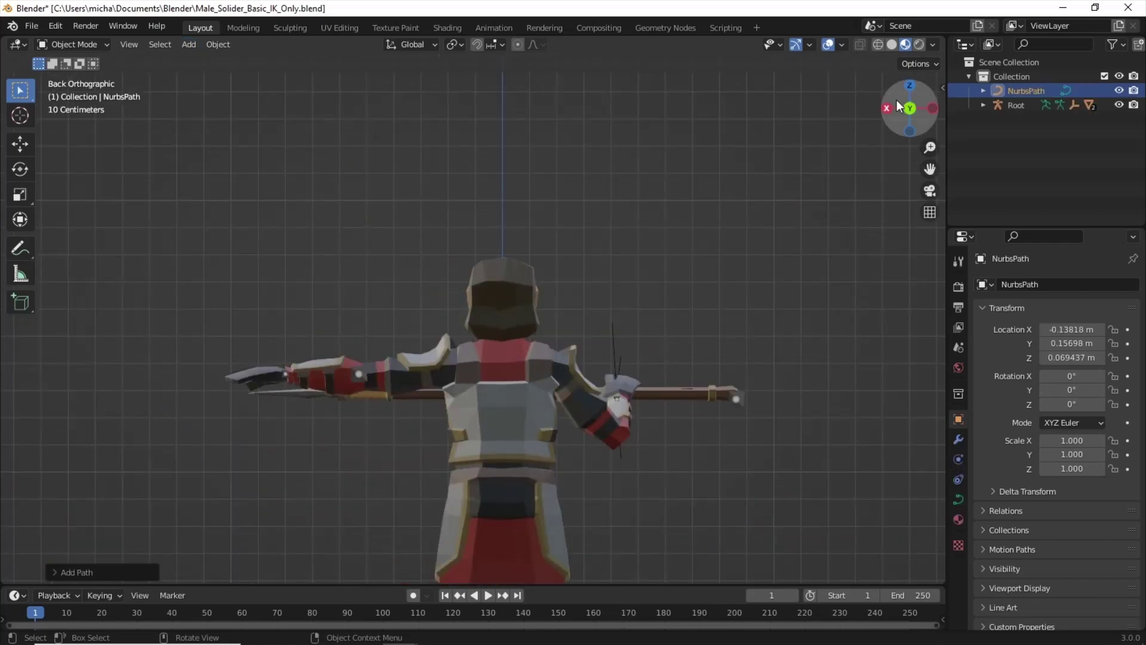
left_click(911, 84)
key("s")
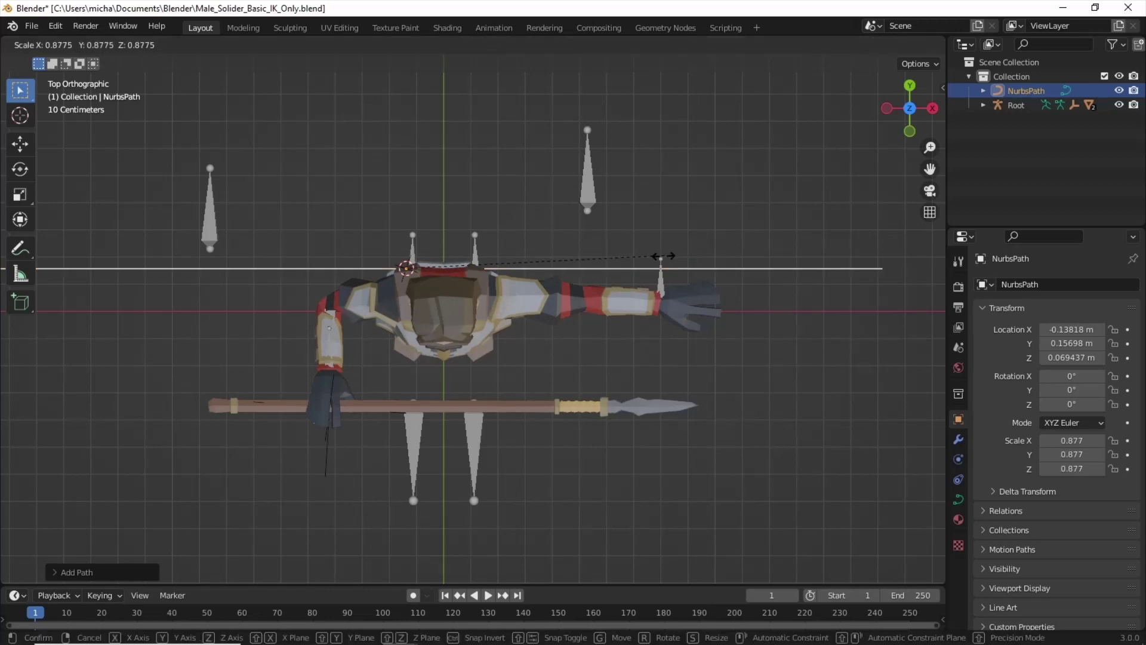
left_click(449, 243)
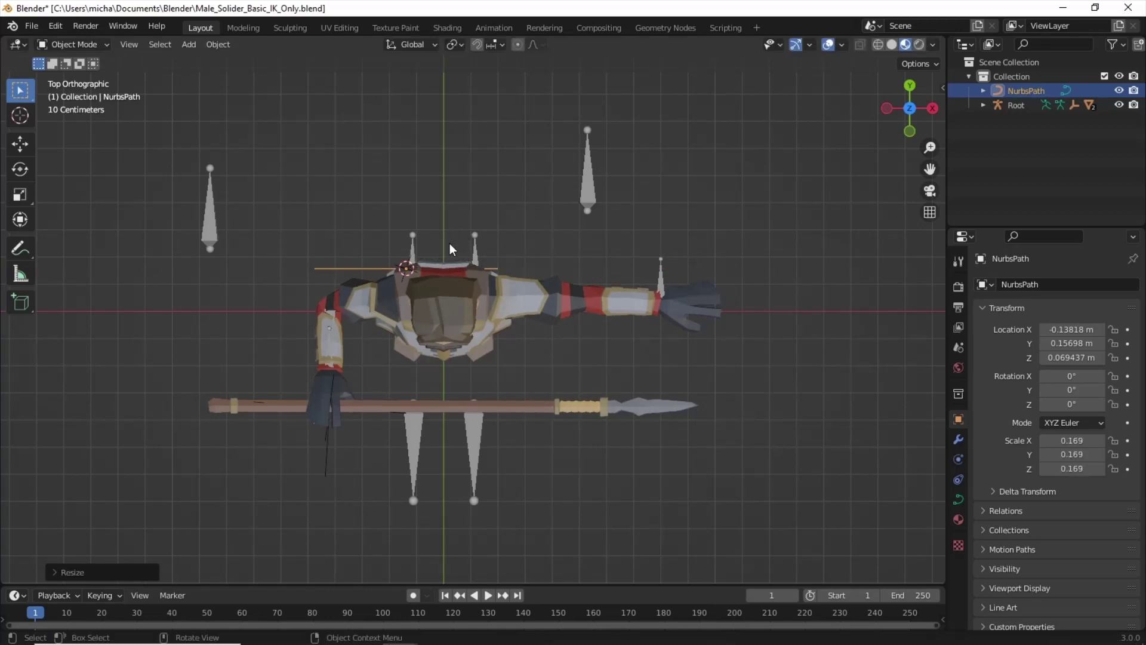
key("g")
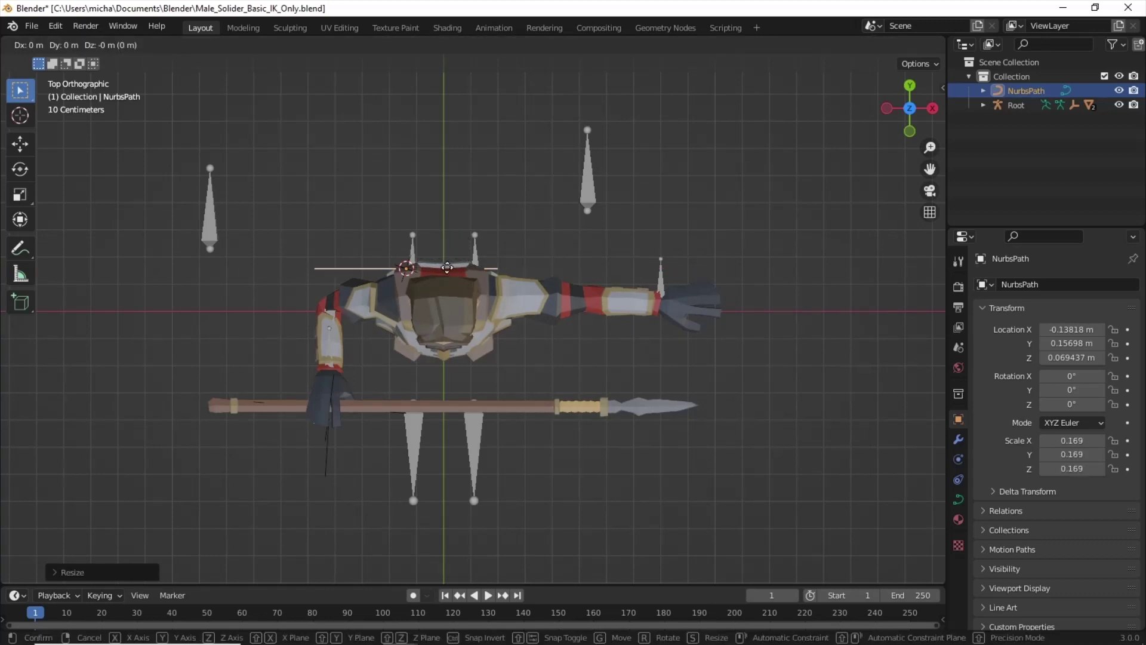
key("x")
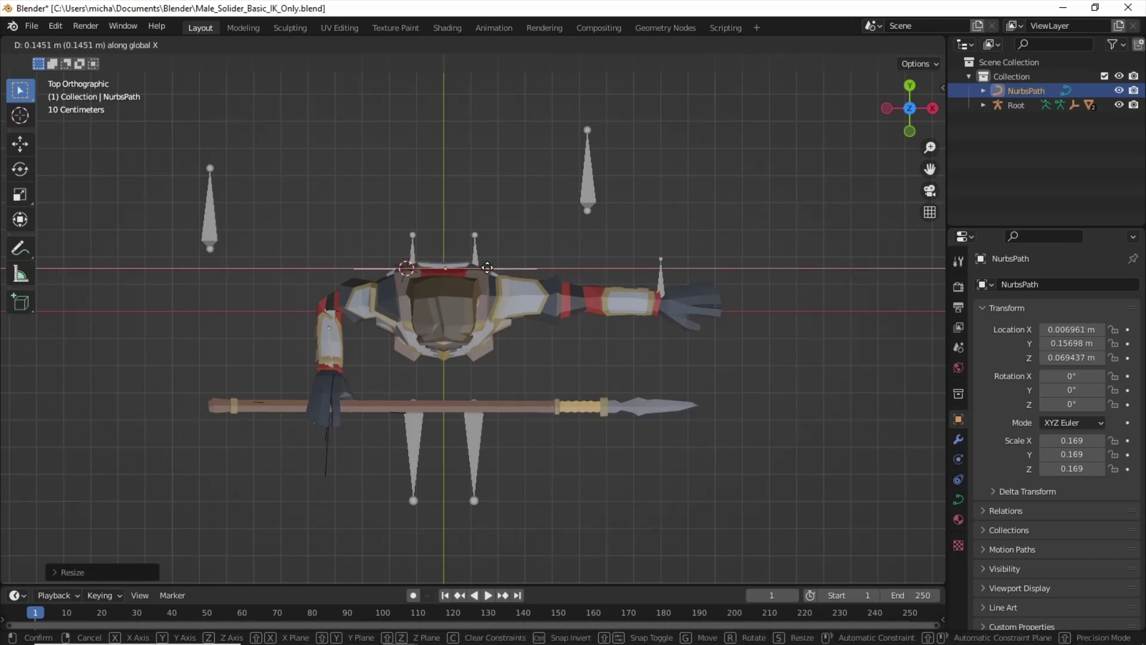
left_click(494, 268)
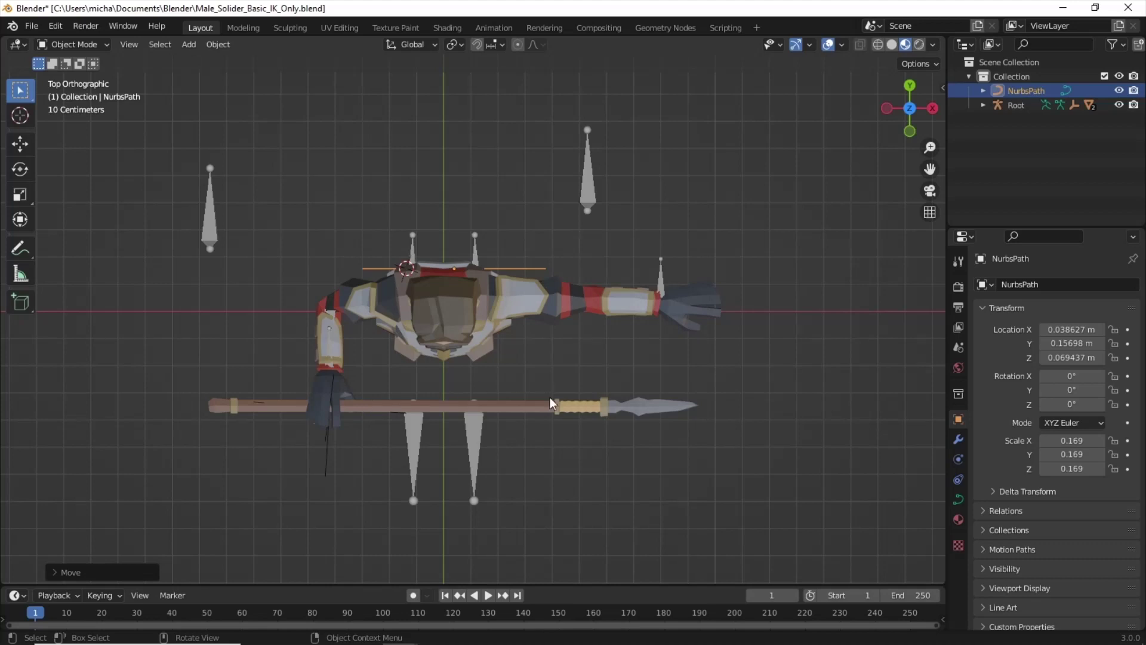
Raise the path to 1.2833 m in Front view, then slide it along Y above the spear
left_click(910, 130)
key("g")
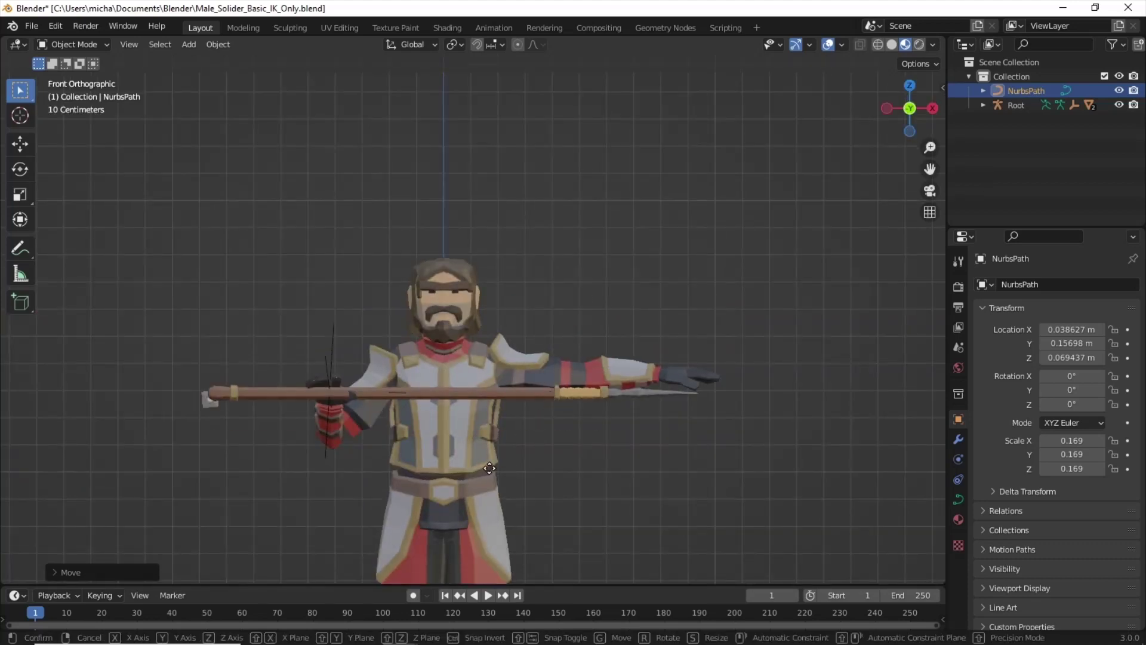
key("z")
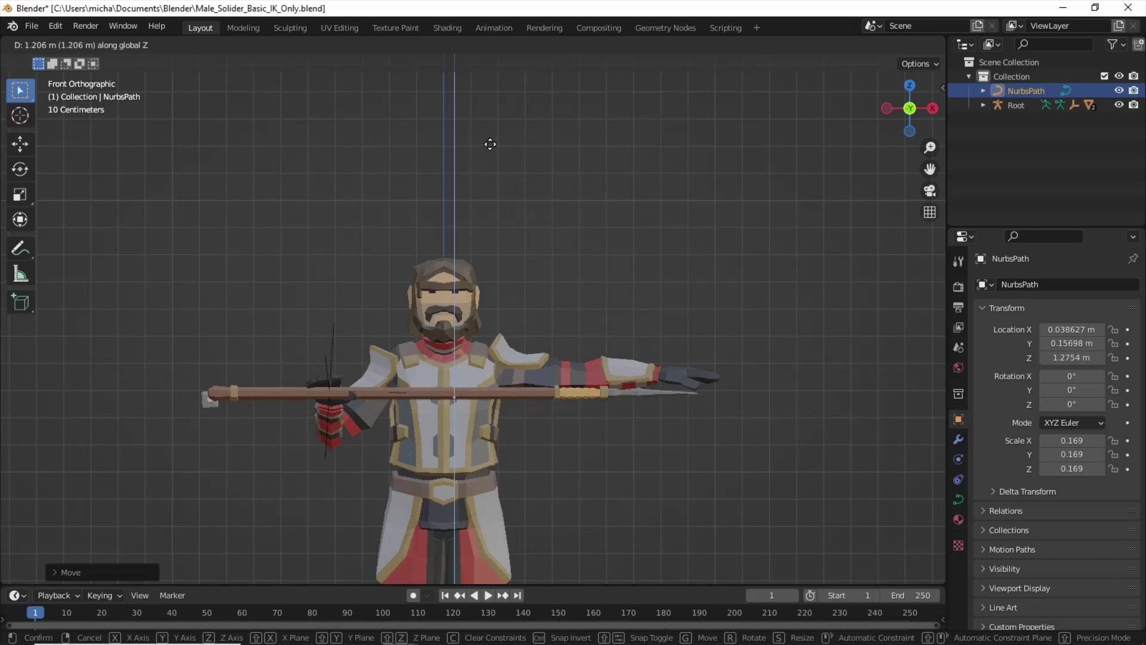
left_click(491, 141)
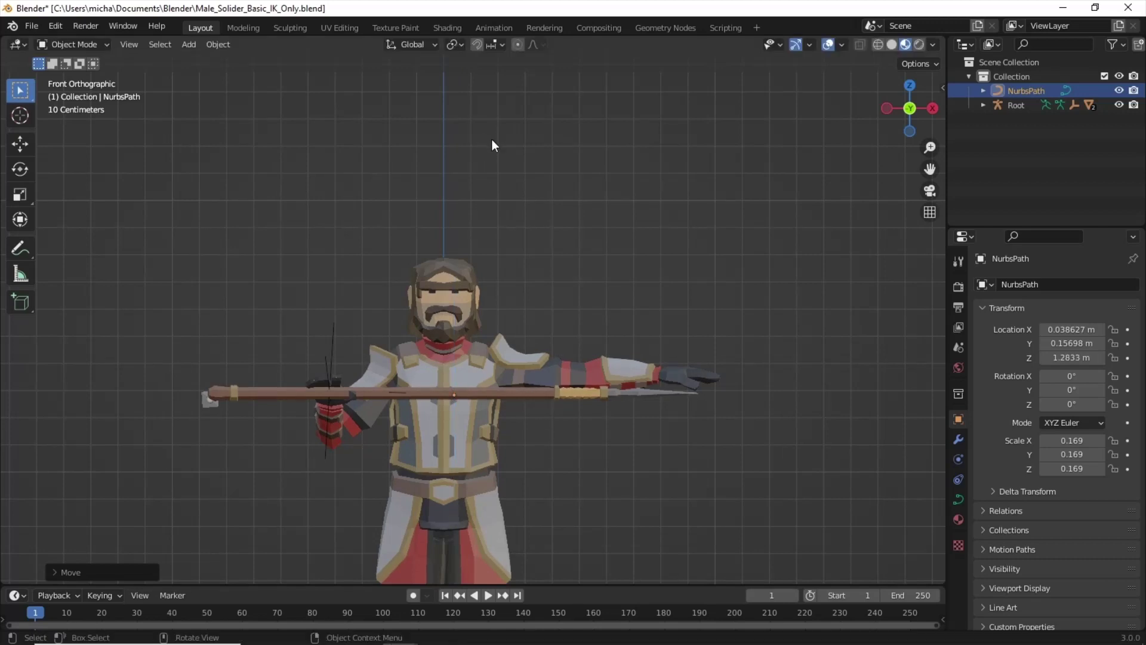
left_click(909, 87)
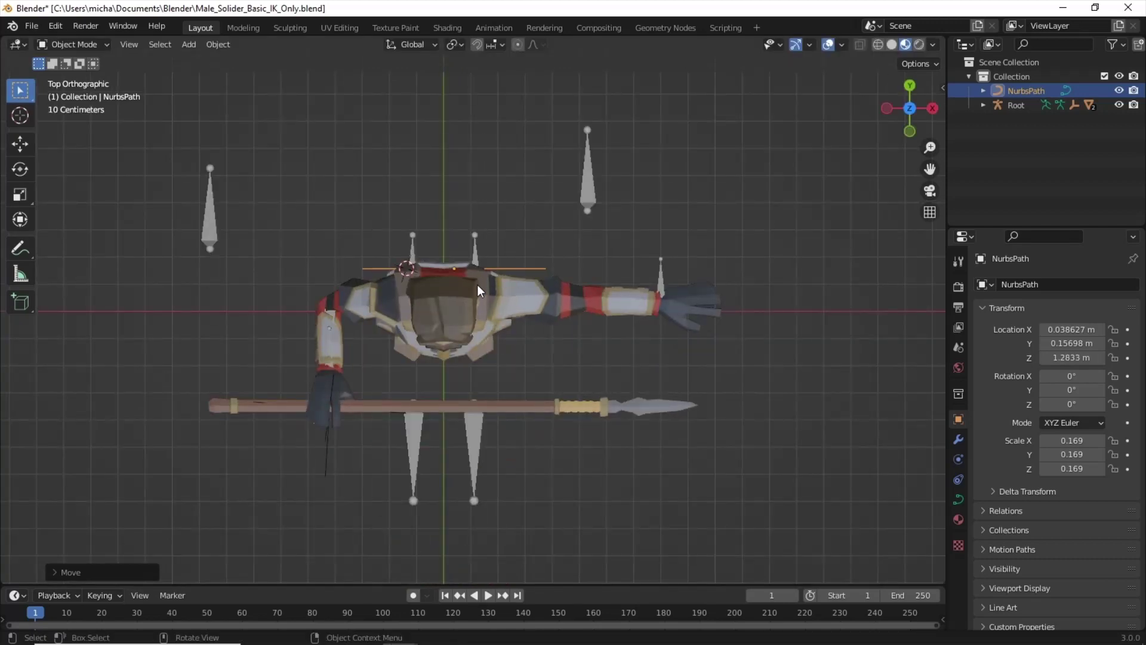
key("g")
key("y")
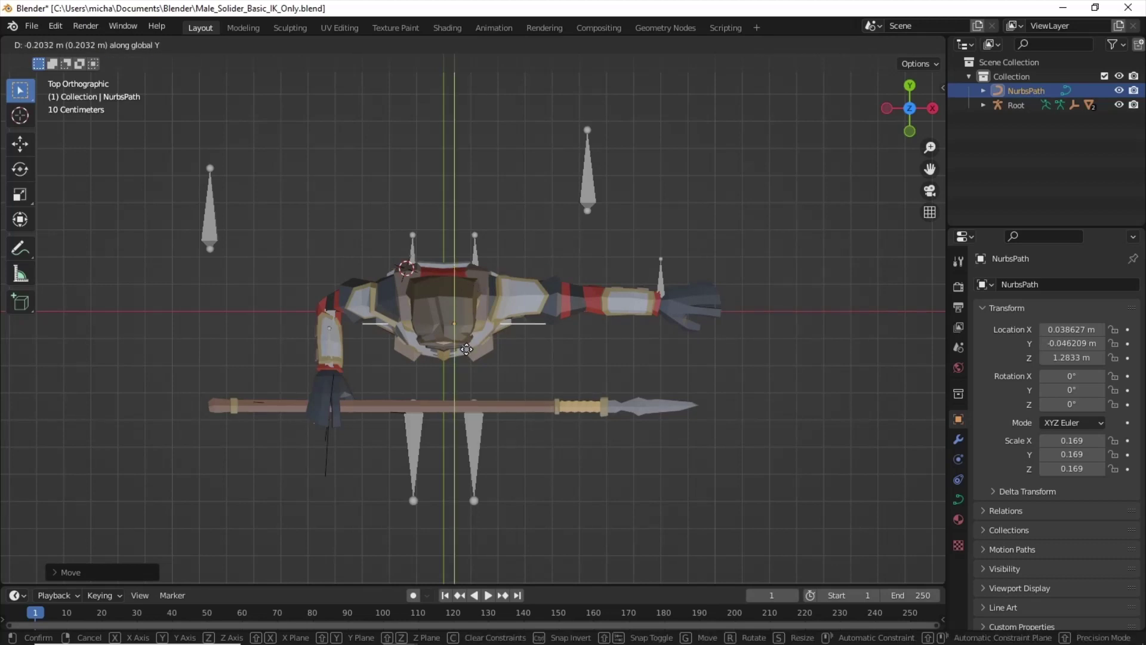
left_click(481, 395)
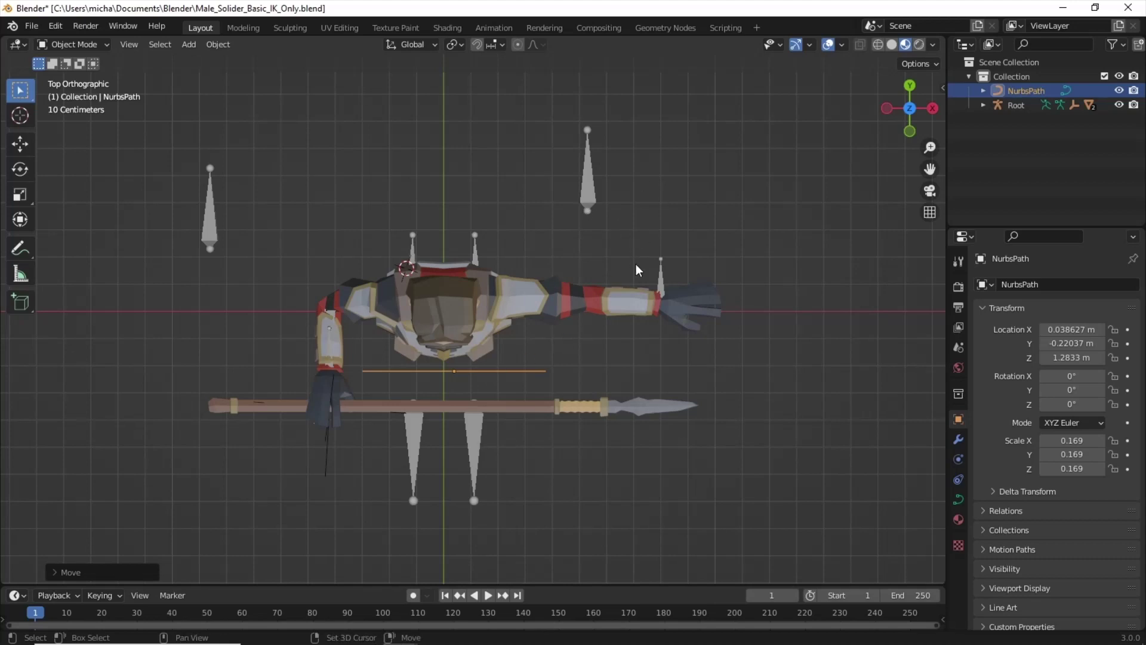
In Pose Mode, give lowerarm_l.001 a Clamp To bone constraint targeting NurbsPath
left_click(660, 280, "shift")
left_click(84, 44)
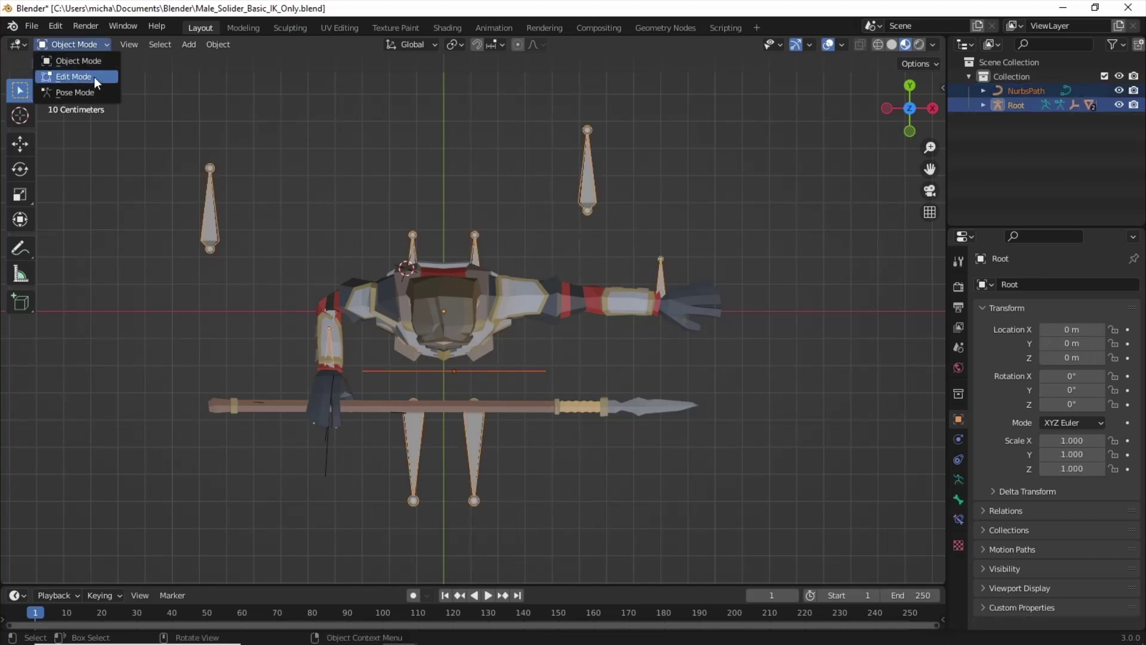
left_click(81, 93)
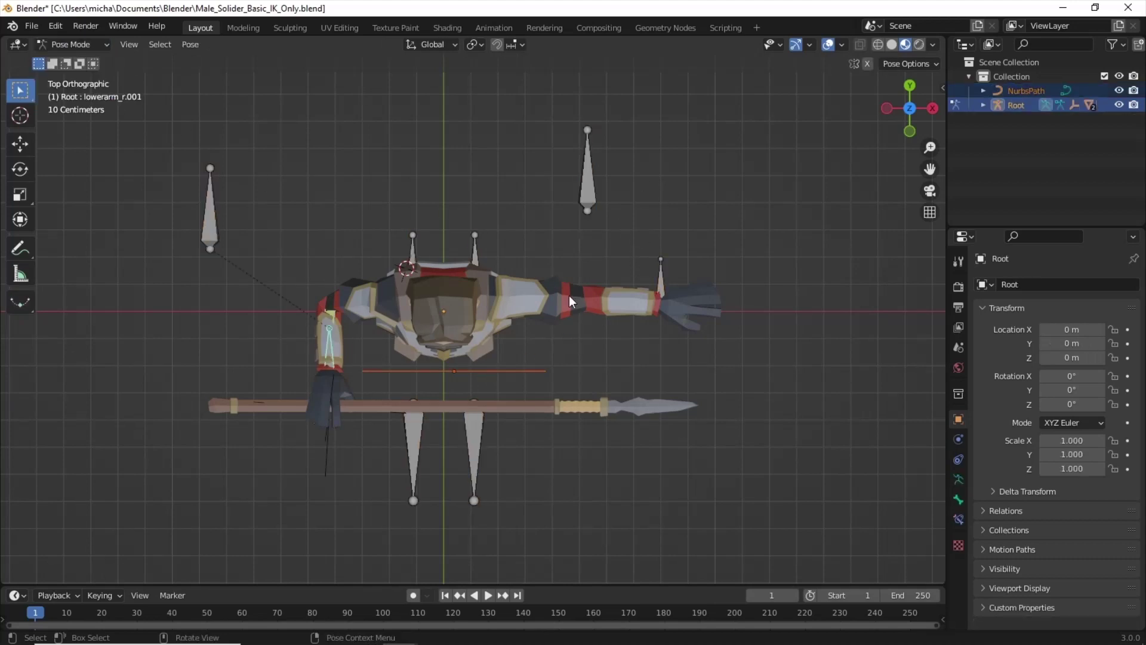
left_click(661, 279)
left_click(959, 519)
left_click(1058, 284)
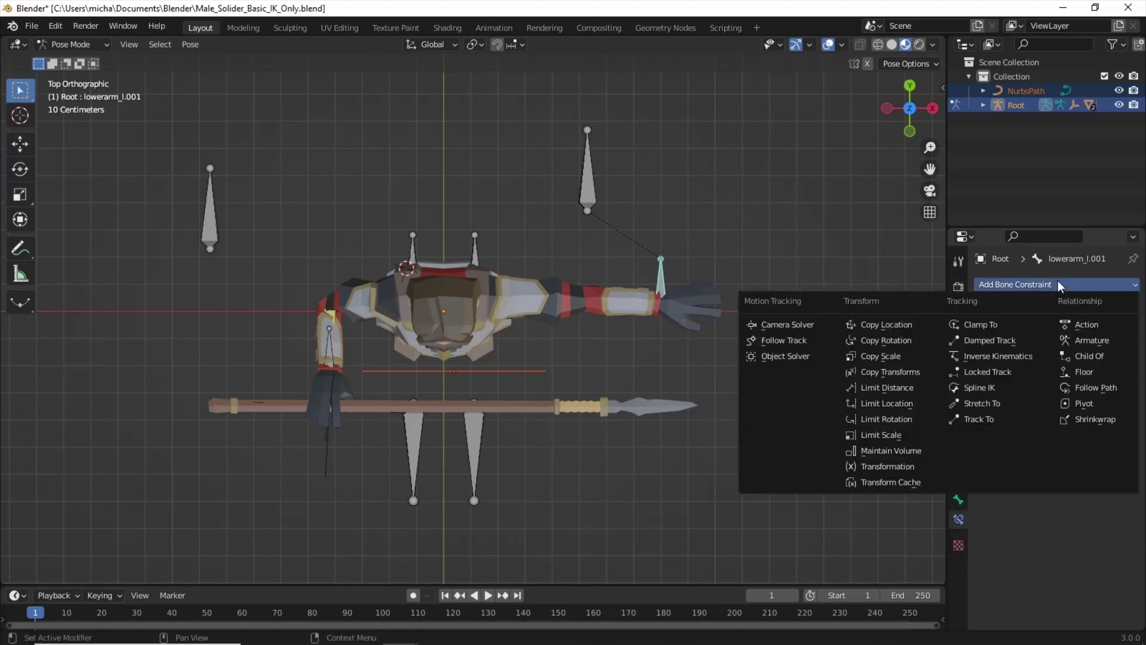
left_click(995, 326)
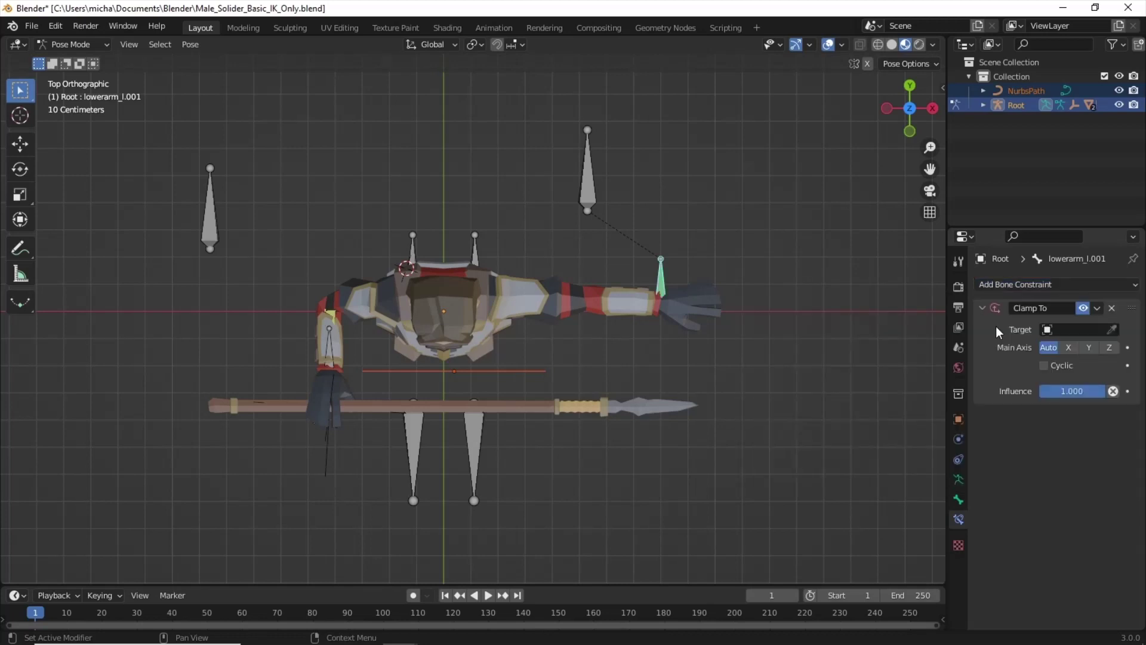
middle_click_drag(847, 408, 826, 339)
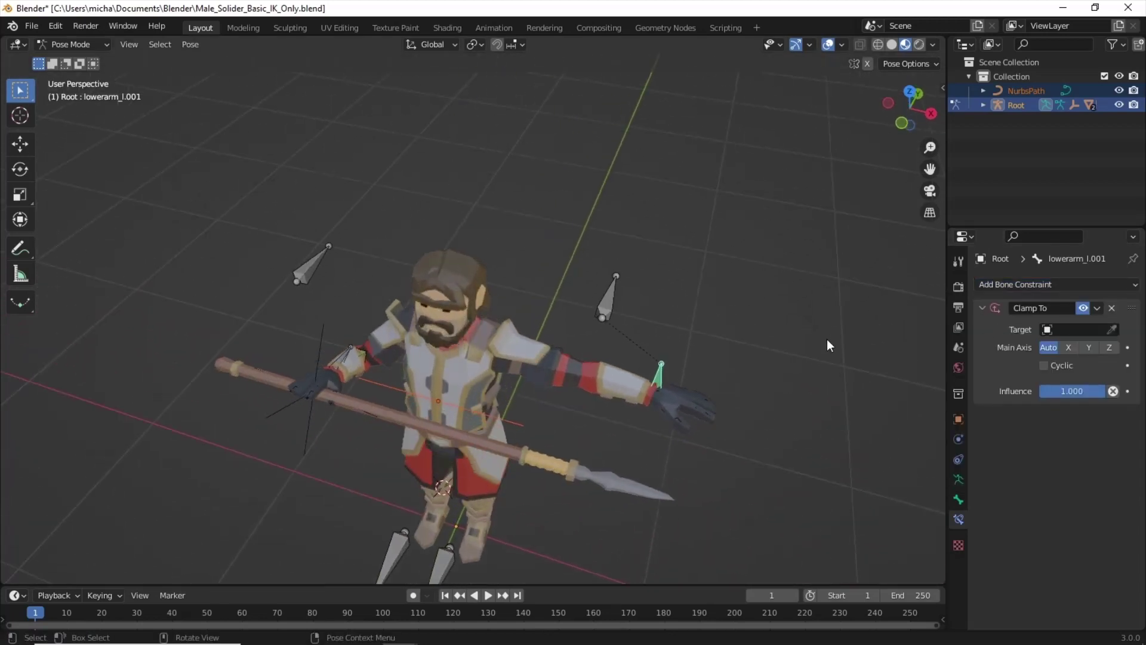
left_click(1073, 329)
left_click(1023, 356)
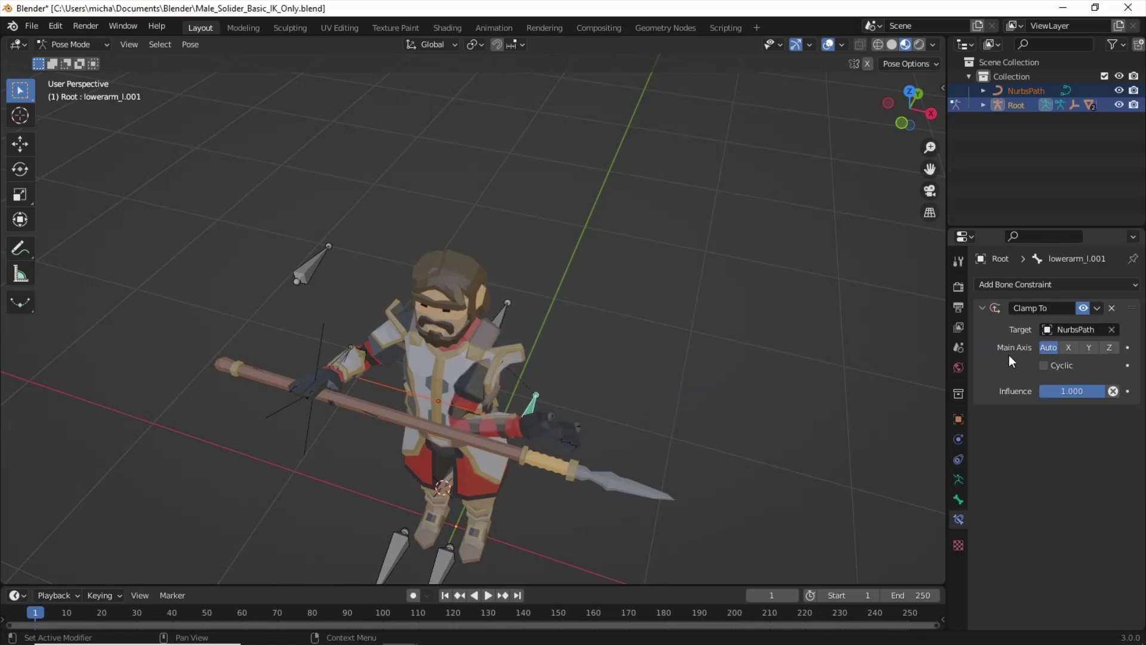
Move the left arm's IK target bone UpperArm_L.001 so the hand reaches the spear
mouse_move(619, 415)
middle_mouse_down()
mouse_move(687, 404)
mouse_move(527, 376)
mouse_move(626, 396)
middle_mouse_up()
left_click(521, 389)
key("g")
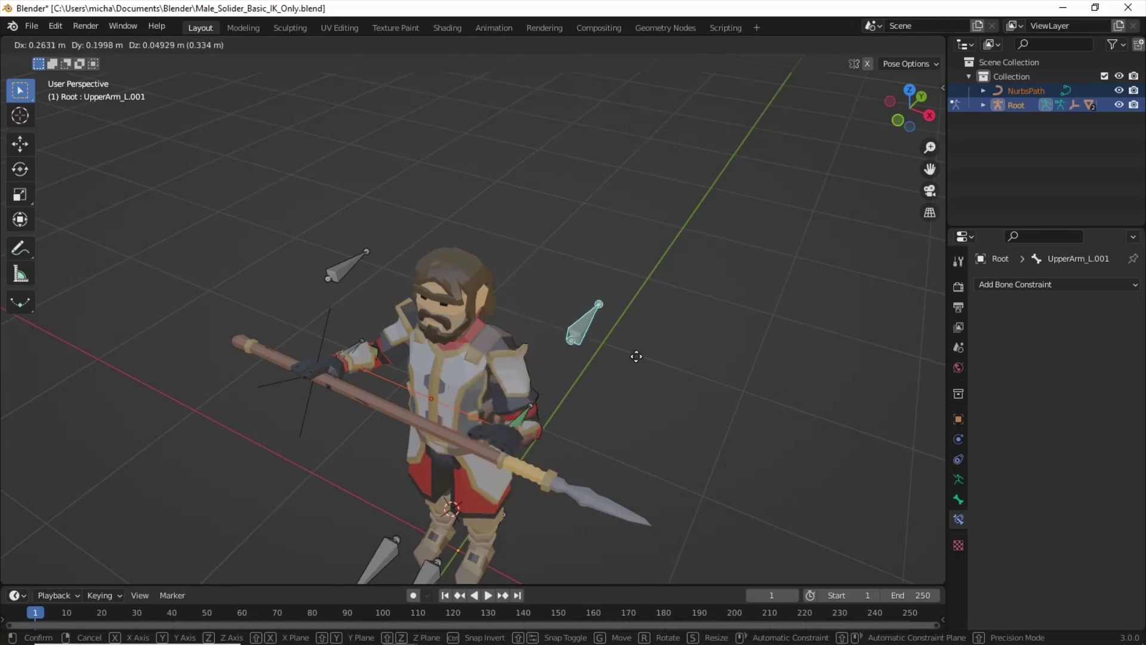
left_click(767, 281)
middle_click_drag(558, 428, 574, 403)
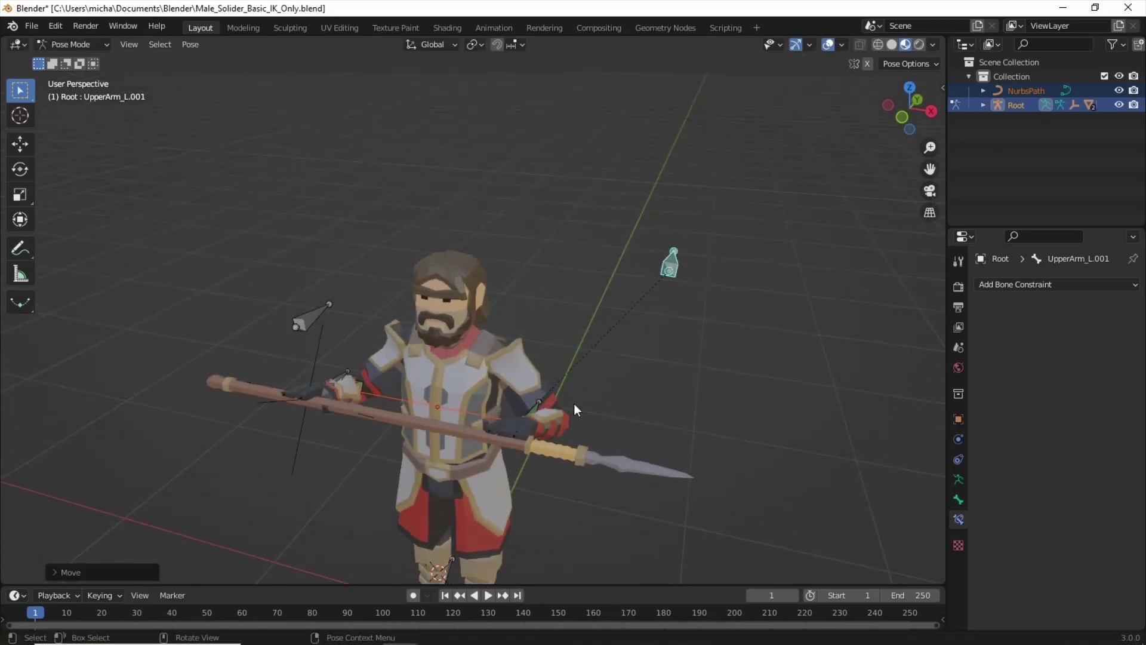
middle_click_drag(547, 441, 430, 360)
In Object Mode, parent the NurbsPath to the spear SM_Wep_Spear_12, keeping its transform
left_click(92, 45)
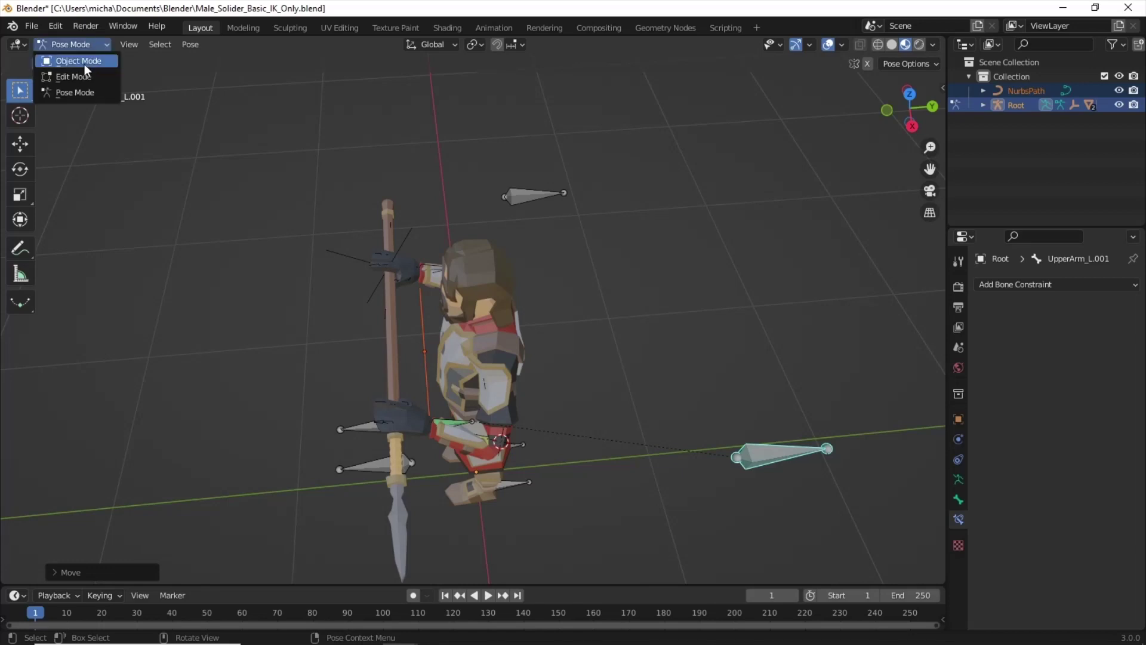
left_click(82, 58)
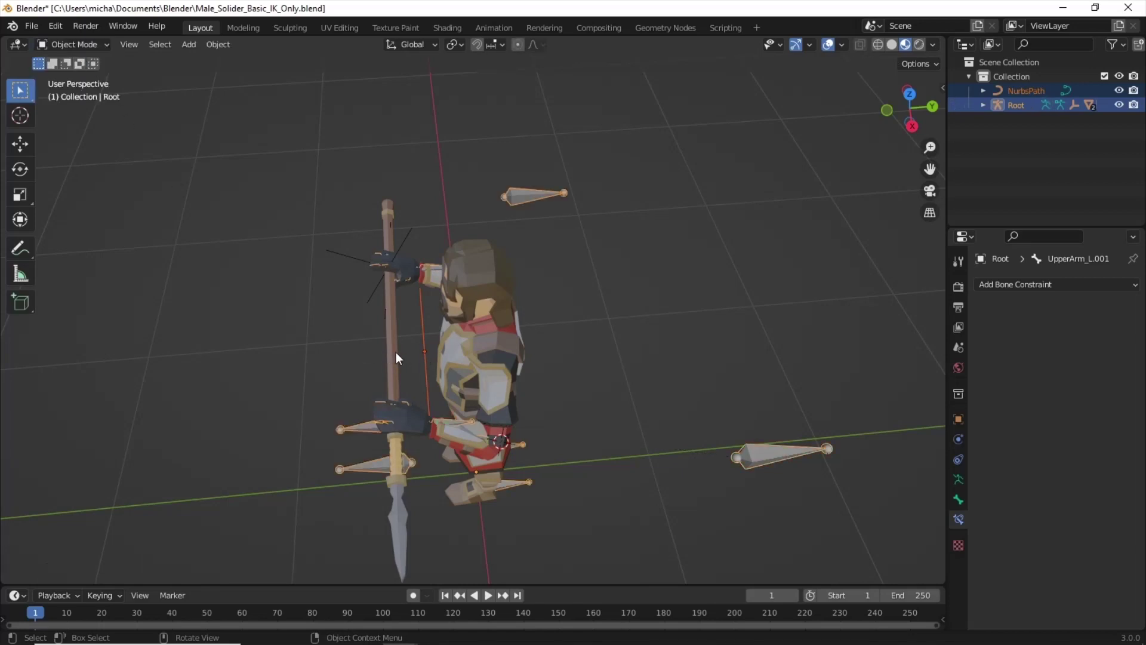
left_click(396, 360)
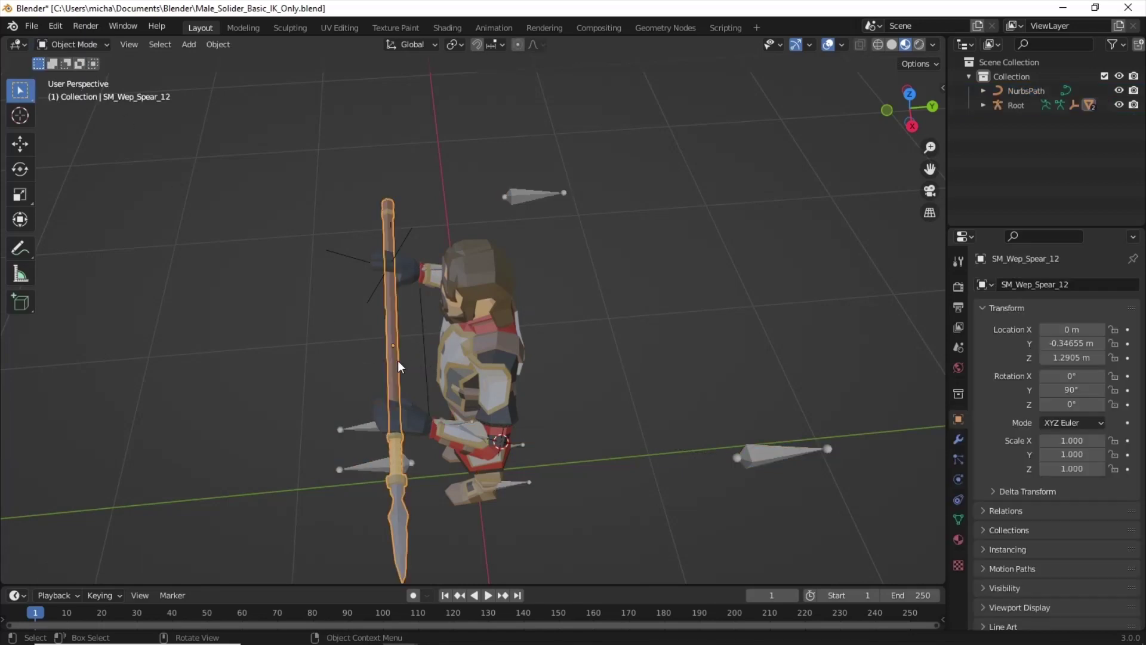
left_click(421, 362)
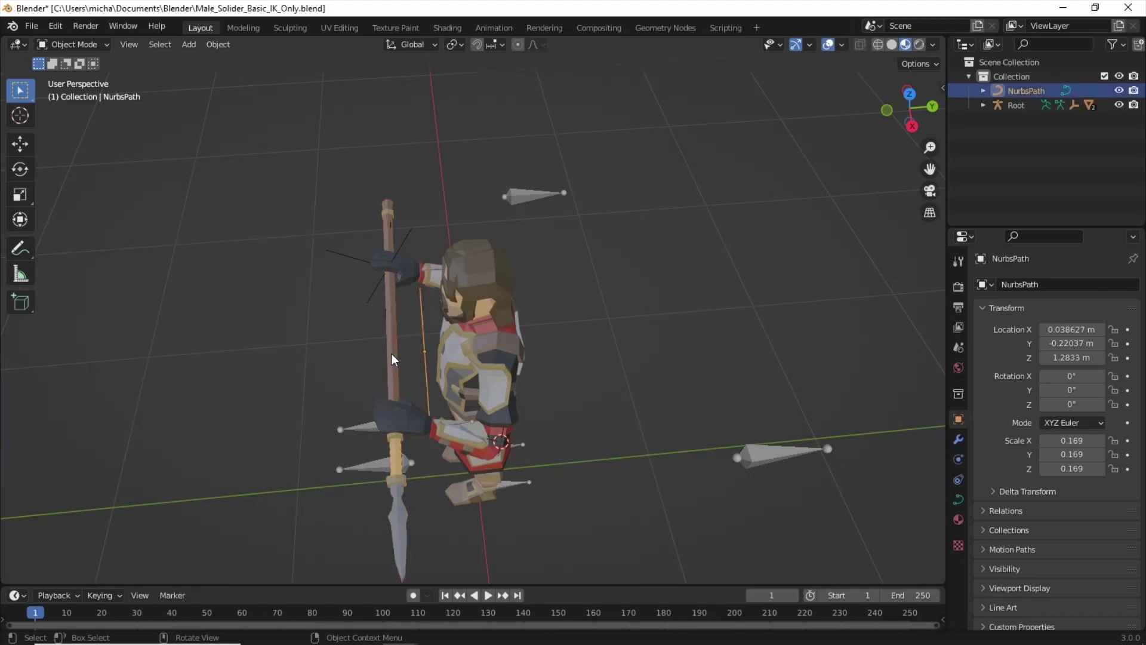
left_click(393, 354)
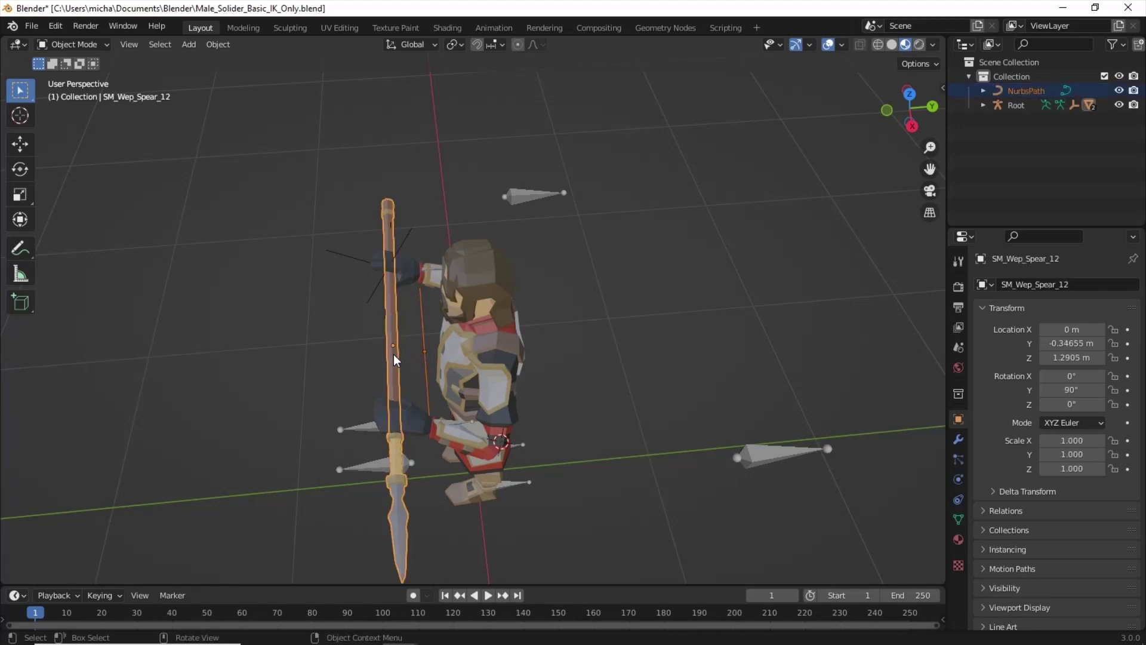
key("ctrl+p")
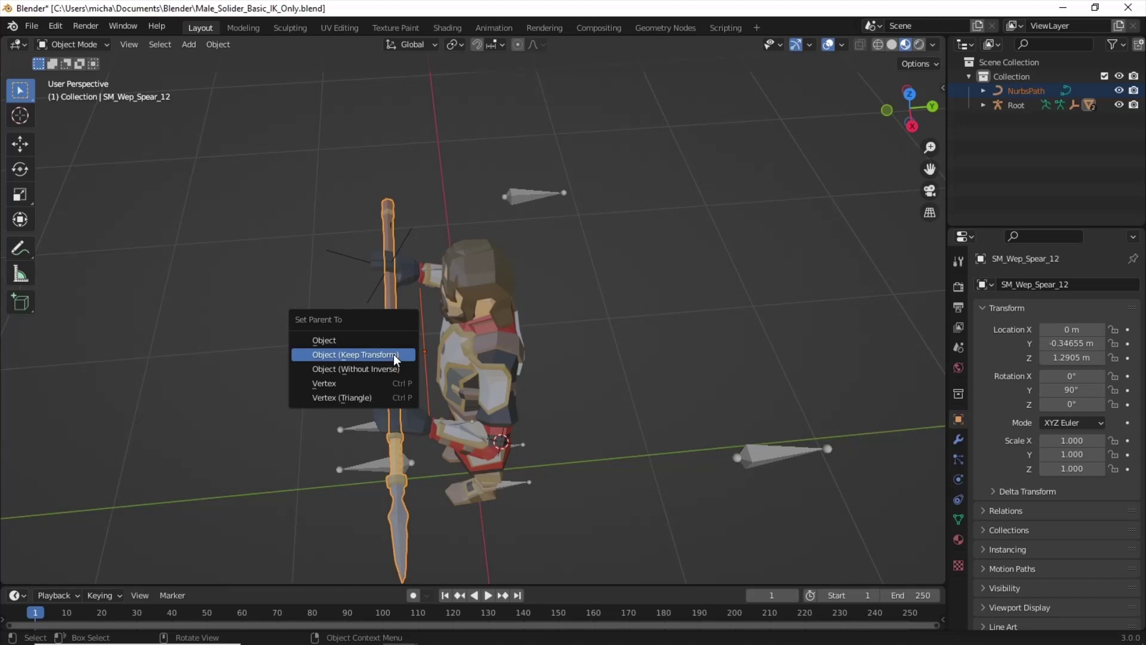
left_click(381, 353)
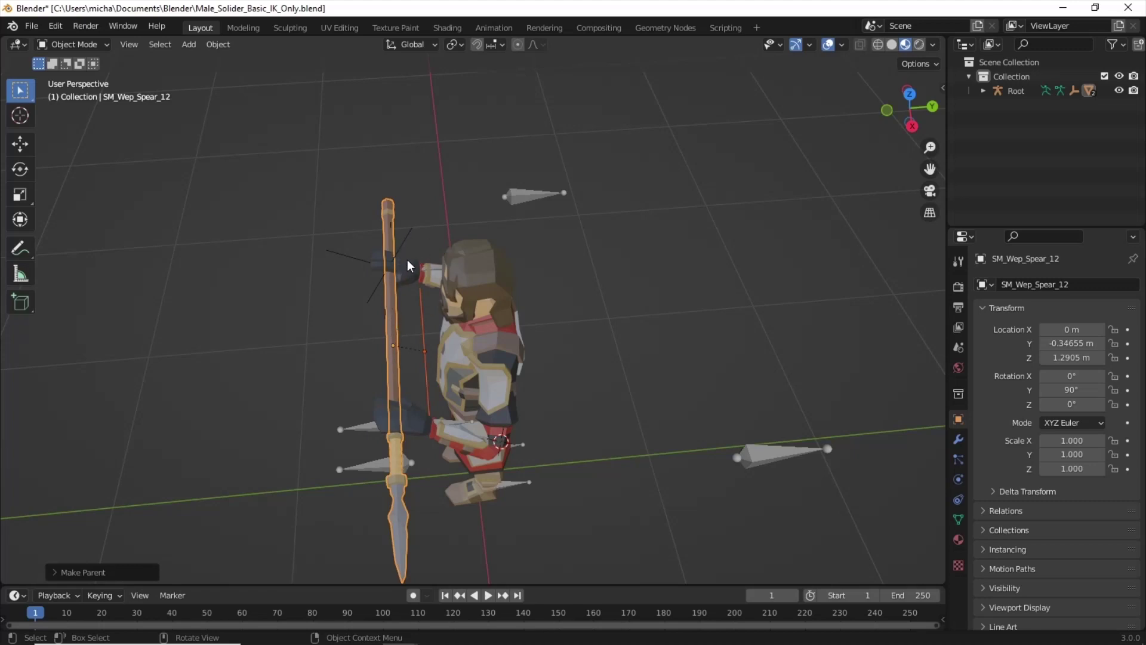
Put the soldier's armature in Pose Mode and move lowerarm_r.001 to reposition the spear arm
left_click(67, 44)
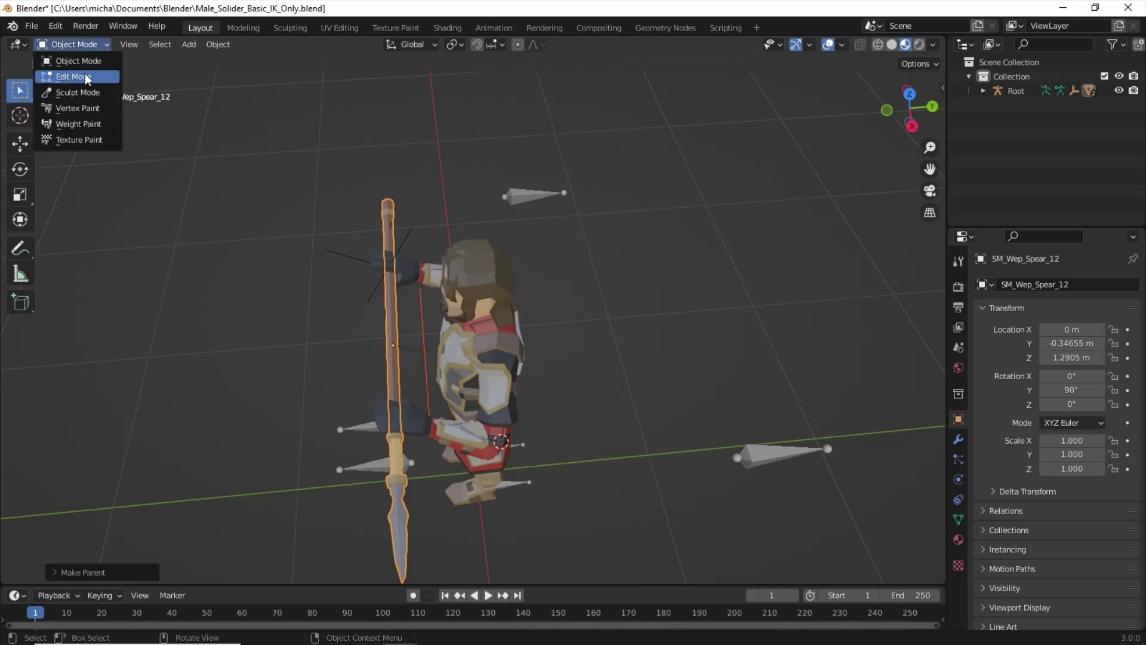
left_click(515, 195)
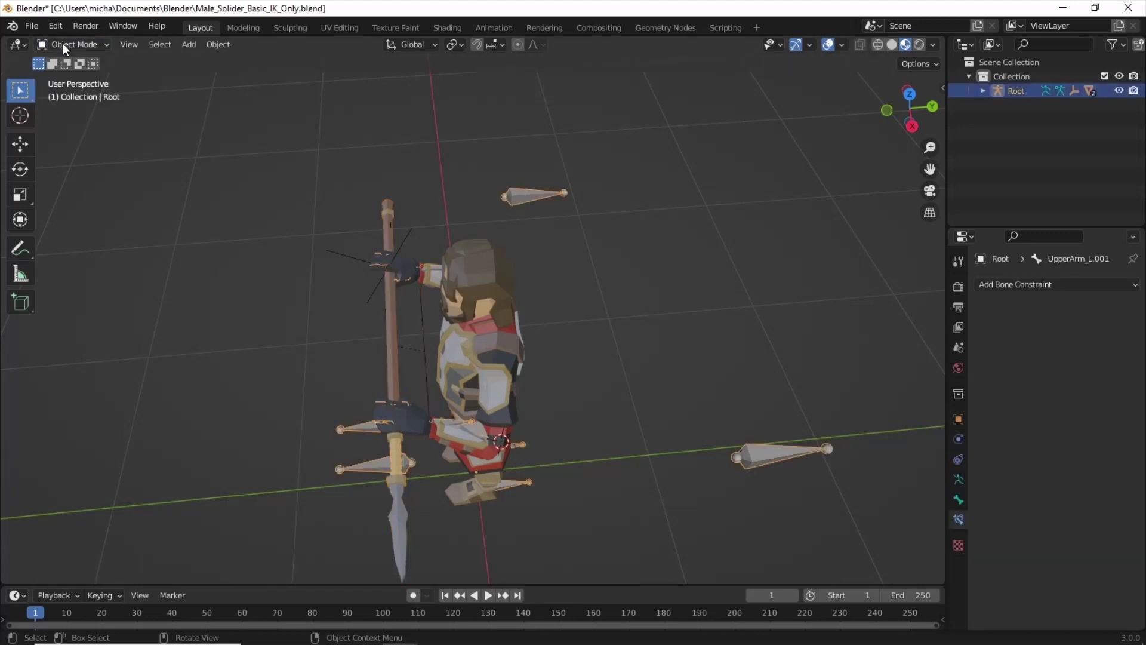
left_click(66, 46)
left_click(82, 93)
middle_click_drag(369, 229, 404, 274)
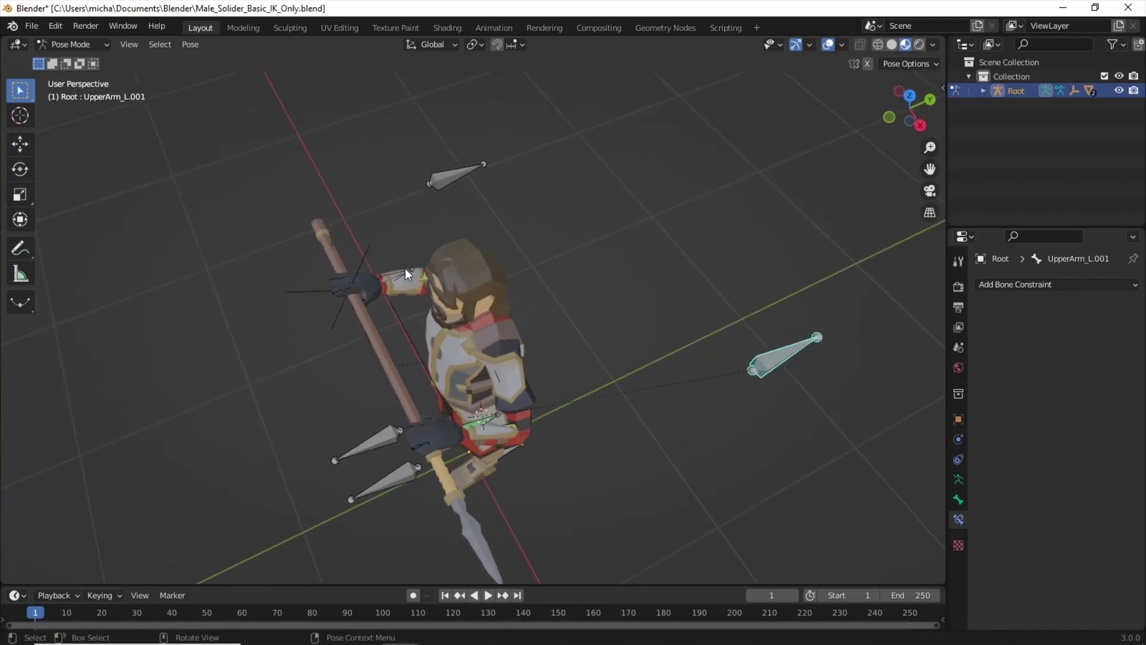
left_click(404, 279)
key("g")
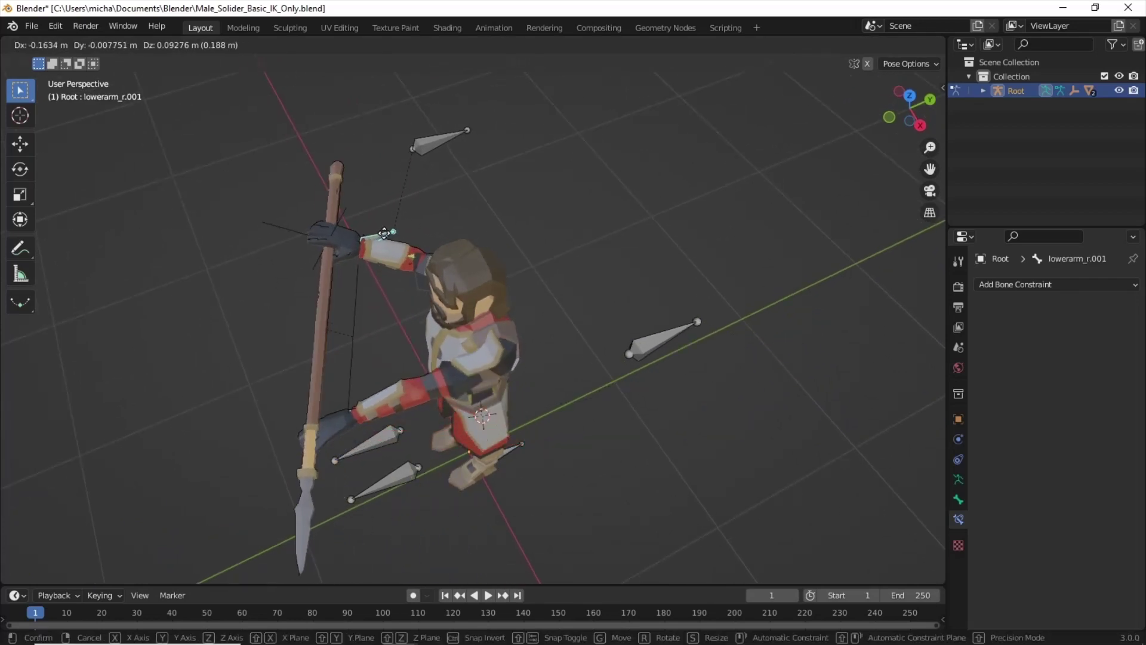
left_click(427, 254)
Test the clamp by moving lowerarm_l.001, then move the UpperArm_L.001 bone
left_click(458, 417)
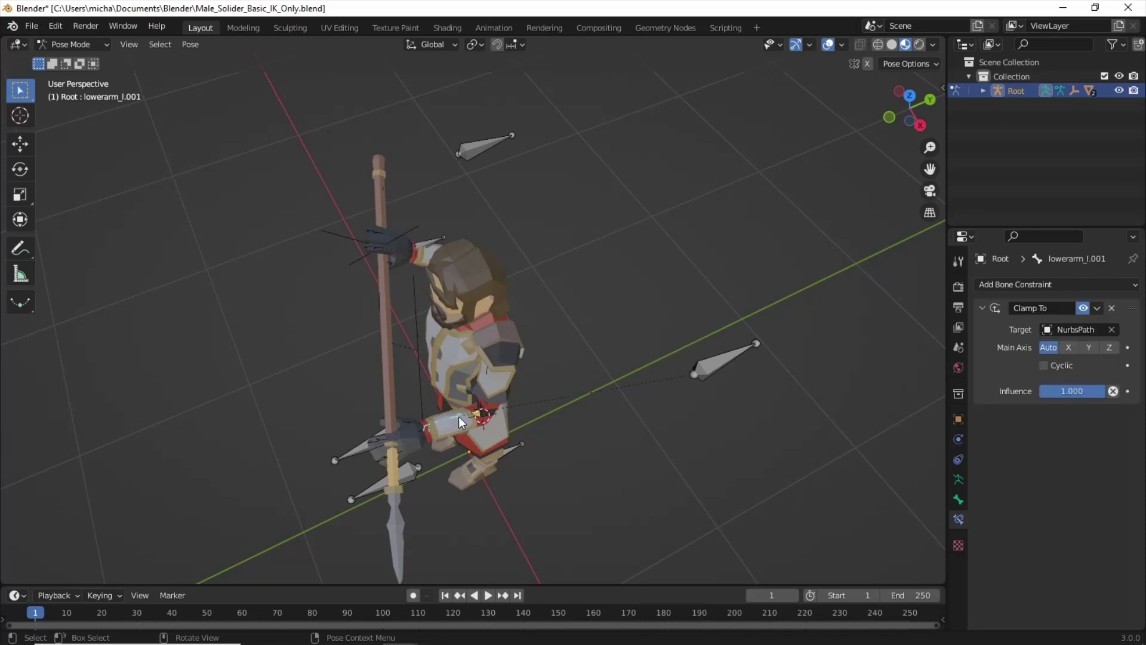
middle_click_drag(459, 417, 513, 431)
key("g")
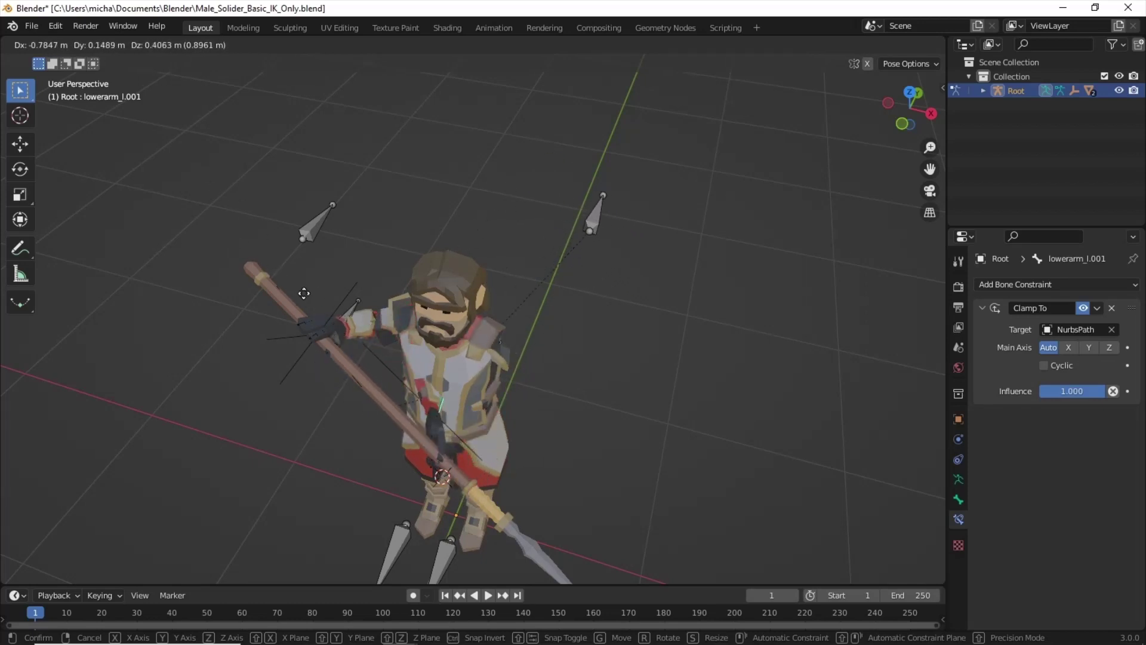
left_click(362, 298)
left_click(638, 249)
key("g")
left_click(865, 179)
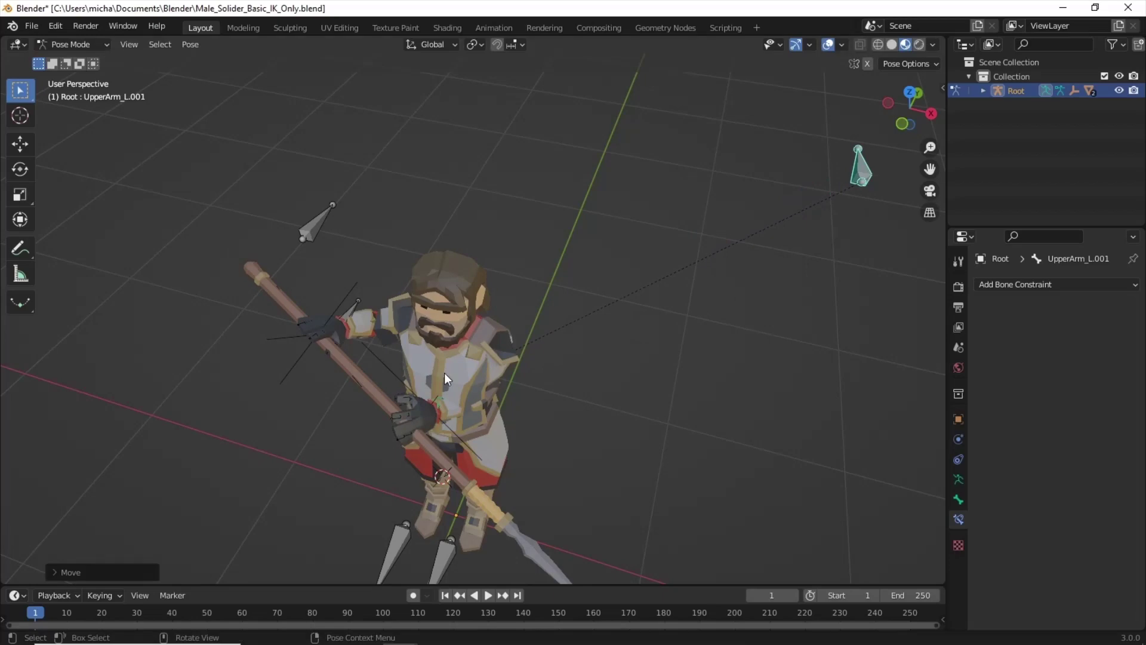
Lower the spear arm down-left and switch the viewport to wireframe shading
middle_click_drag(444, 373, 540, 320)
left_click(317, 379)
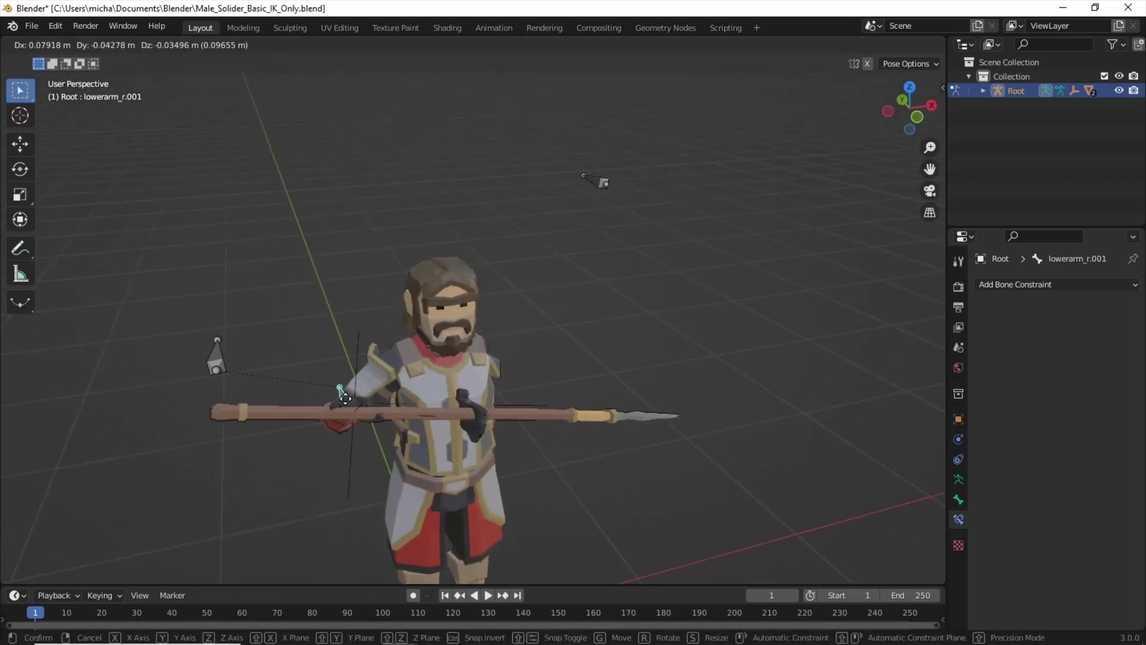
left_click(301, 447)
middle_click_drag(582, 323, 561, 455)
left_click(877, 44)
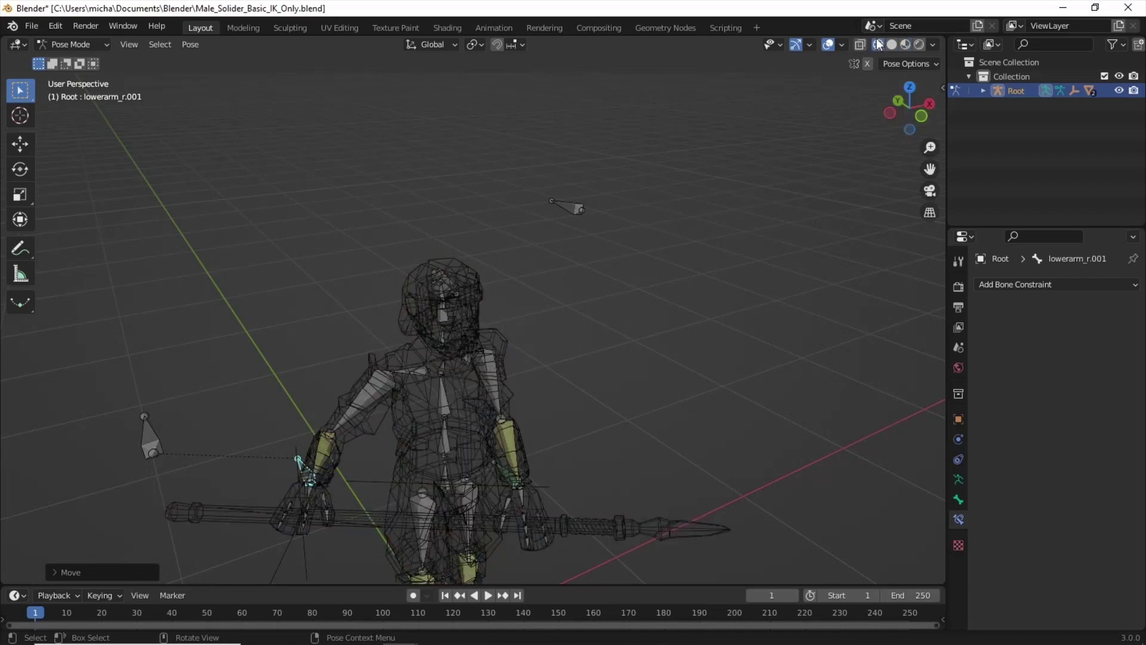
mouse_move(514, 518)
middle_mouse_down()
mouse_move(557, 471)
mouse_move(496, 389)
middle_mouse_up()
Rotate Hand_L to grip the spear, then undo the test poses and deselect the bones
left_click(552, 464)
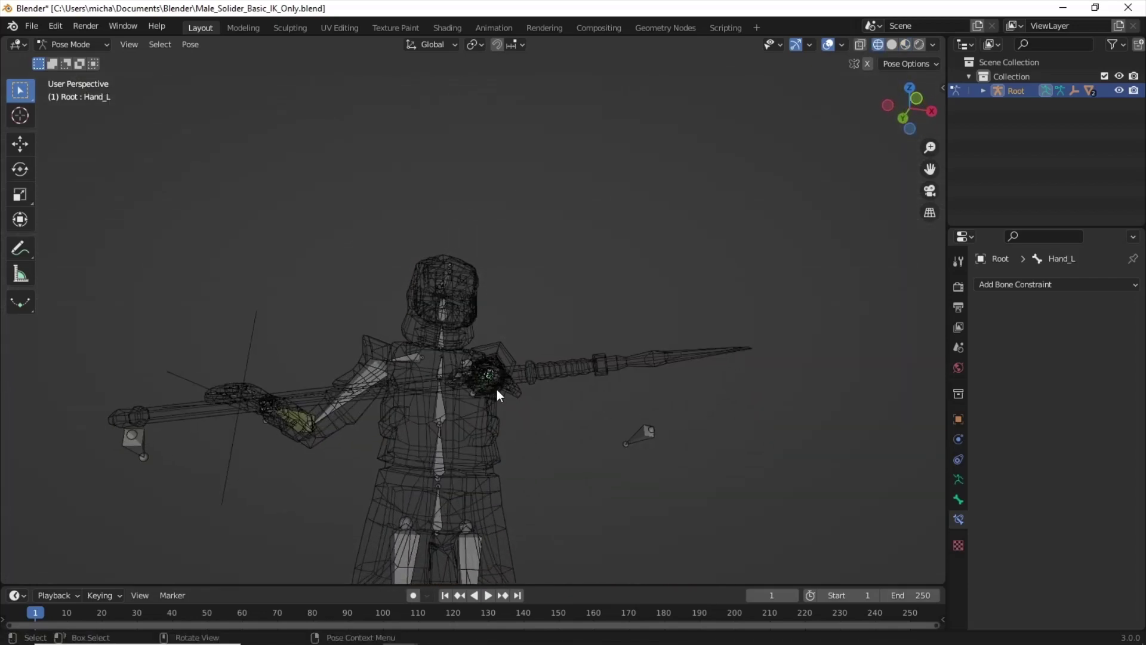
key("r")
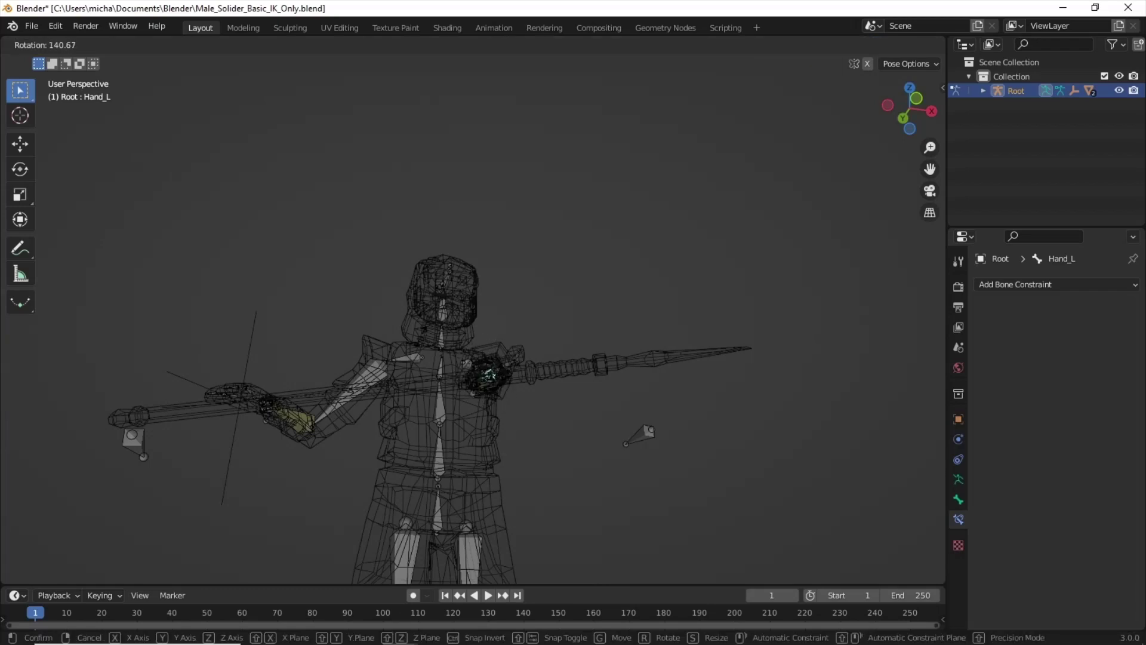
left_click(486, 373)
middle_click_drag(510, 345, 384, 428)
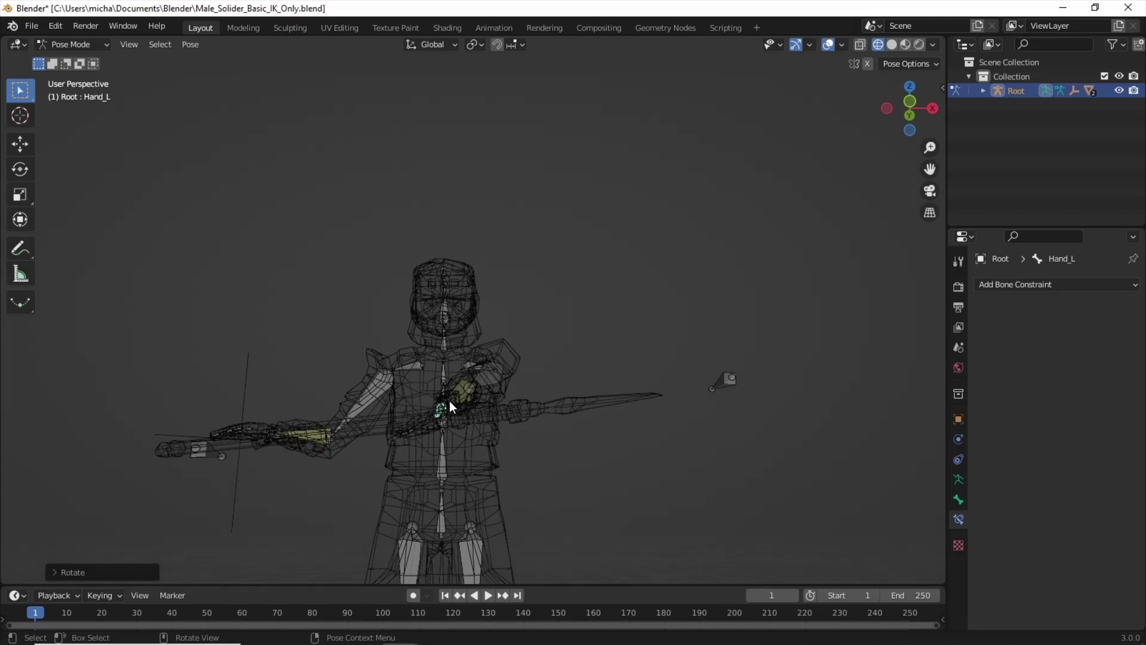
middle_click_drag(433, 396, 456, 462)
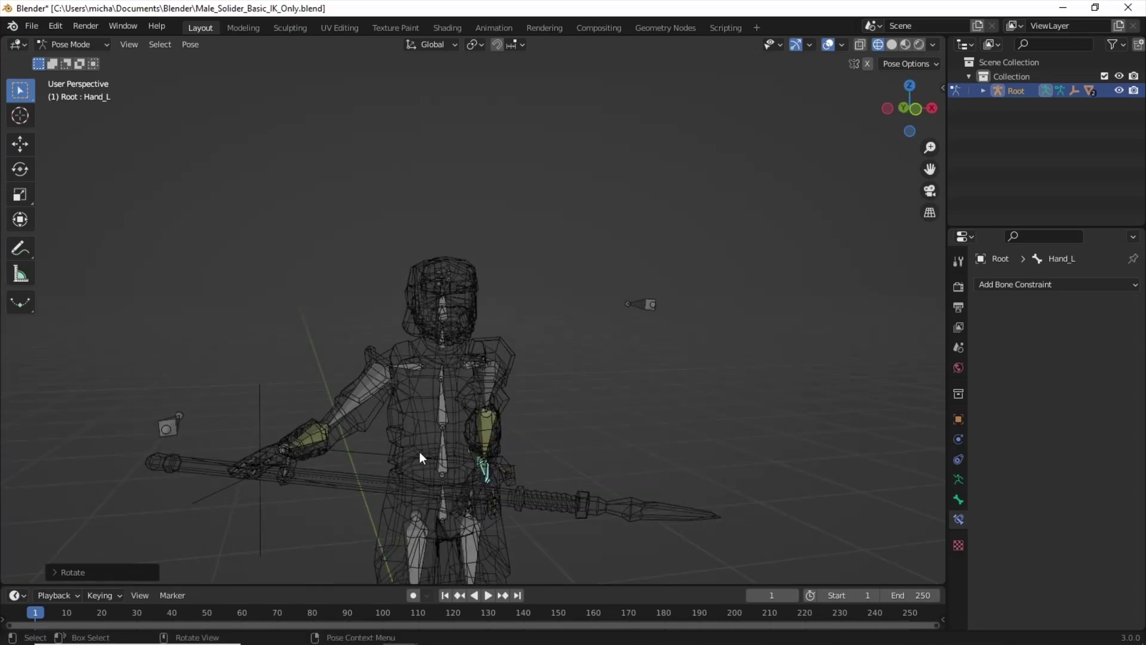
key("ctrl+z")
key("ctrl+z")
key("ctrl+z")
key("ctrl+z")
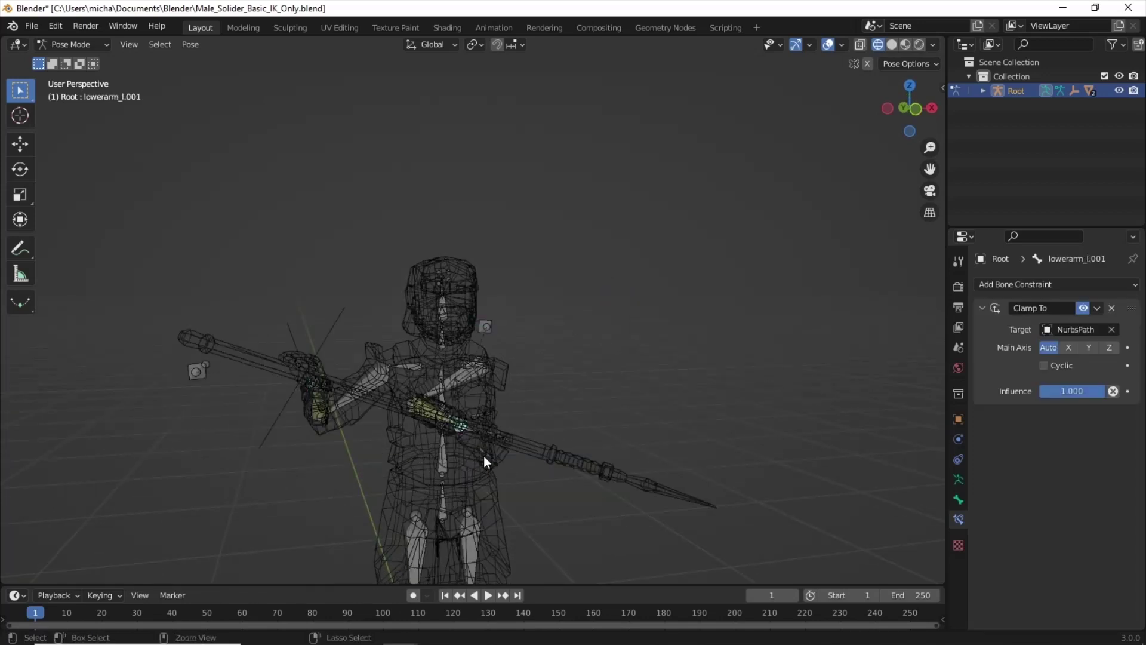
middle_click_drag(535, 414, 525, 474)
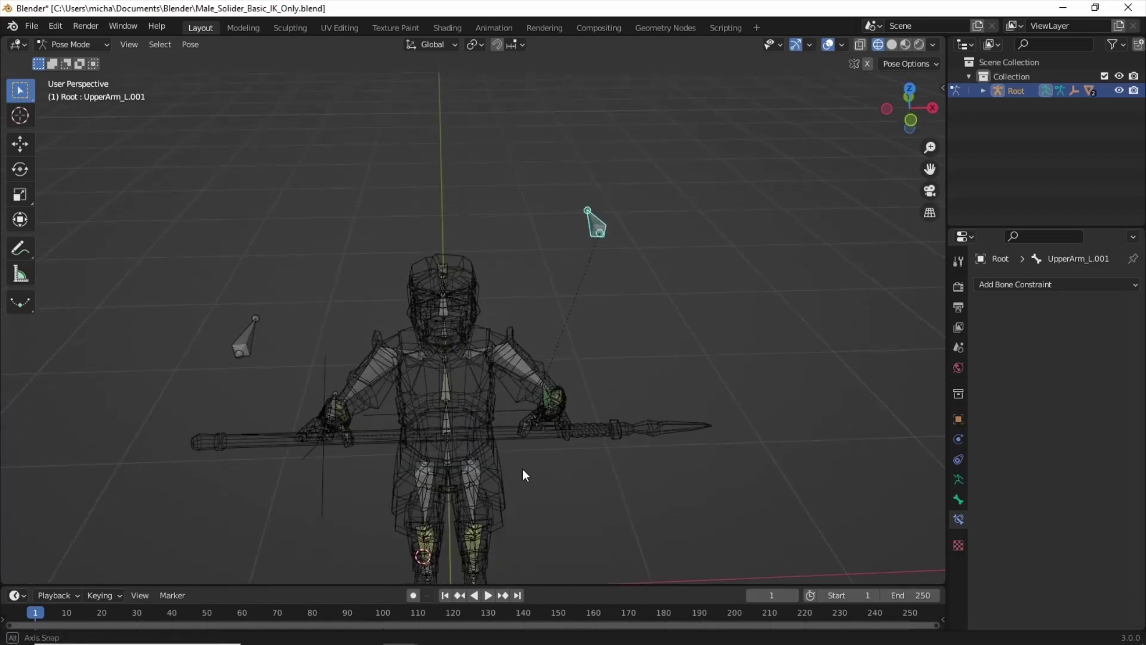
left_click(478, 411)
In Object Mode, move the NurbsPath curve along the Z axis
left_click(70, 45)
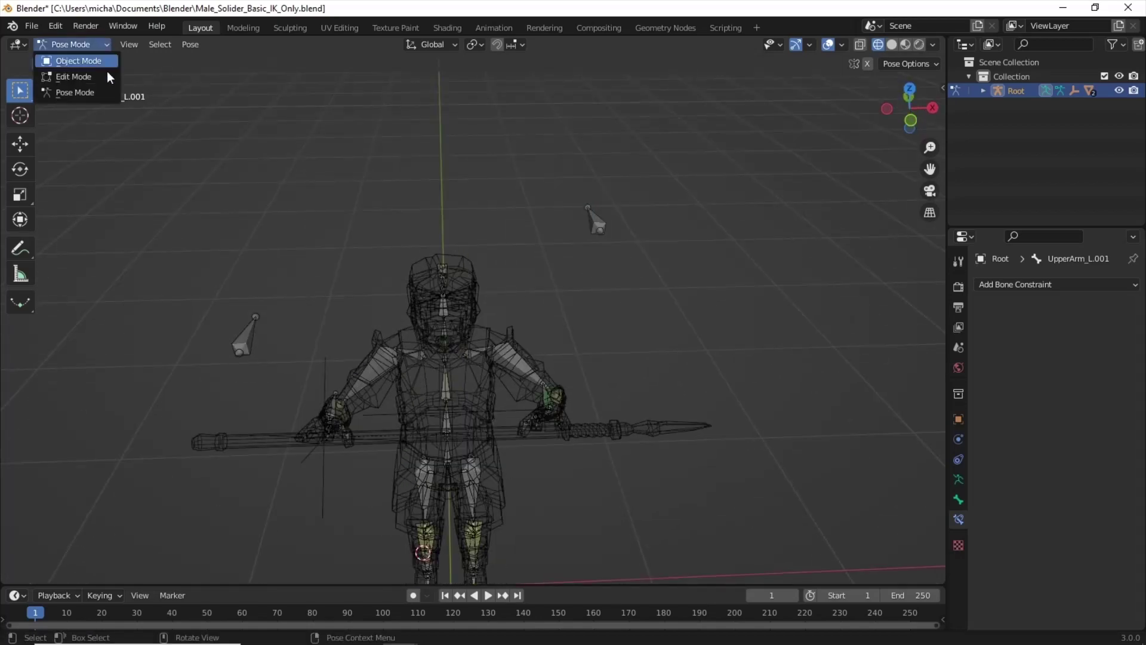
left_click(60, 58)
left_click(501, 413)
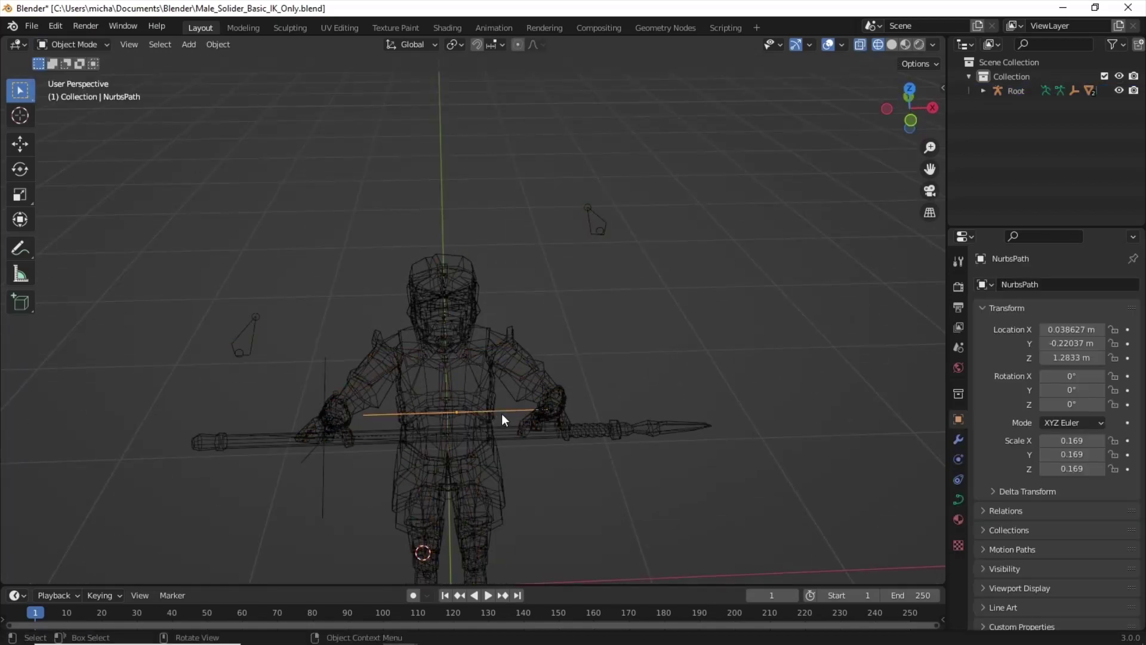
key("g")
key("z")
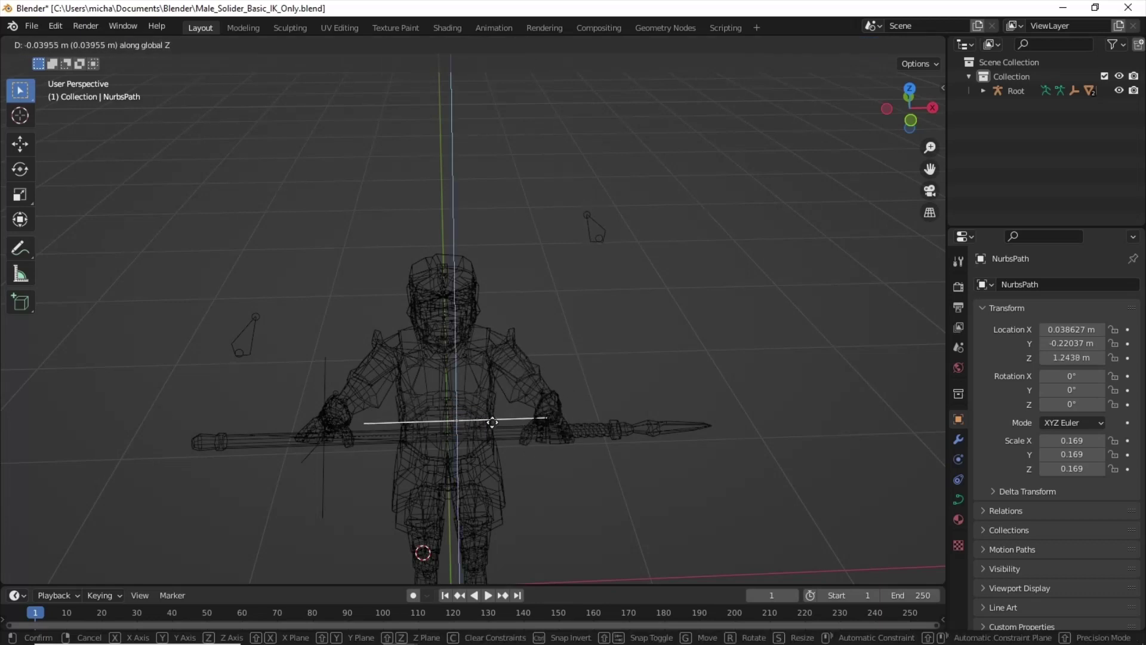
left_click(560, 413)
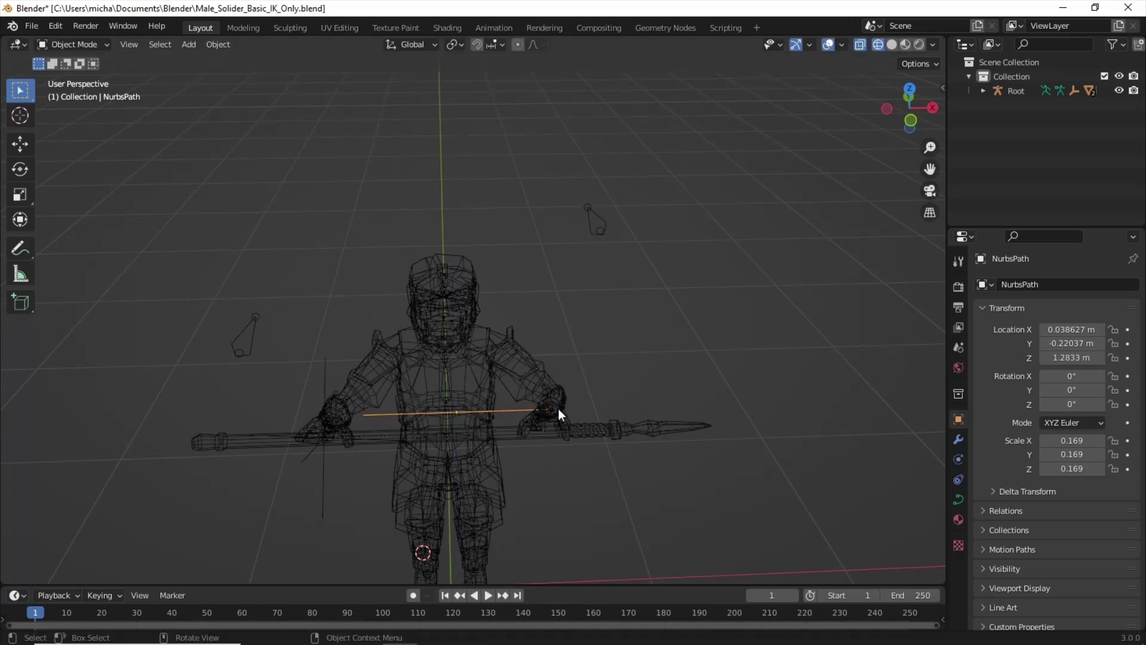
Put the armature back in Pose Mode and test-move the right arm control, cancelling the move
left_click(104, 44)
left_click(595, 208)
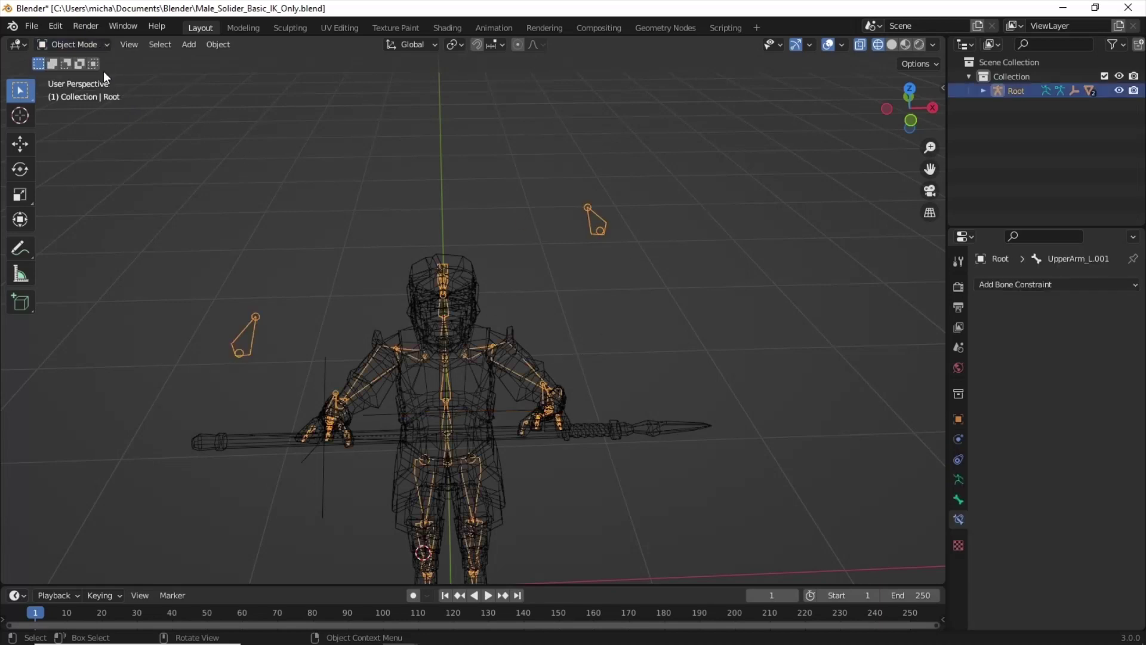
left_click(90, 45)
left_click(77, 91)
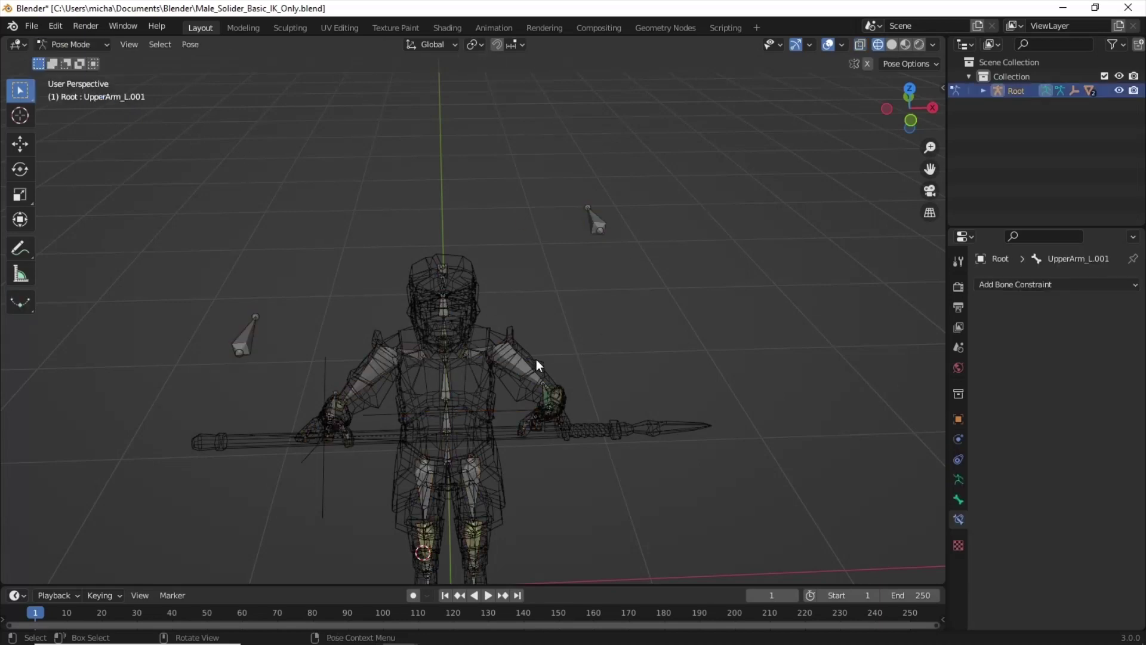
left_click(548, 399)
left_click(337, 406)
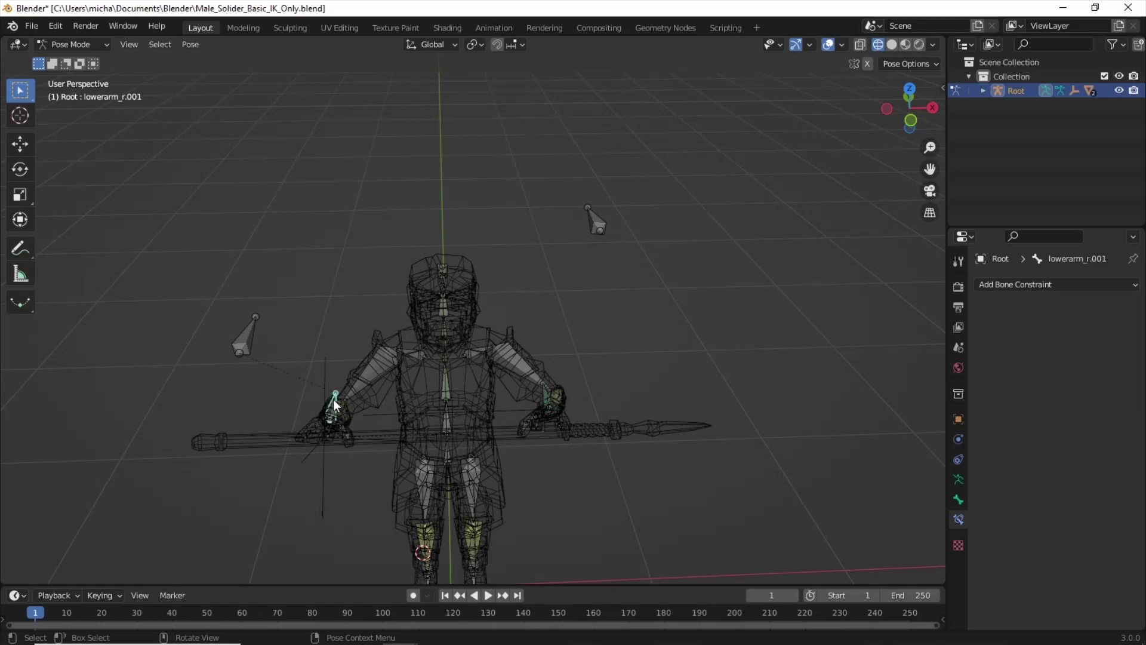
key("g")
key("Escape")
Set lowerarm_l.001's Clamp To influence to 0.000 and test both arm controls
left_click(548, 399)
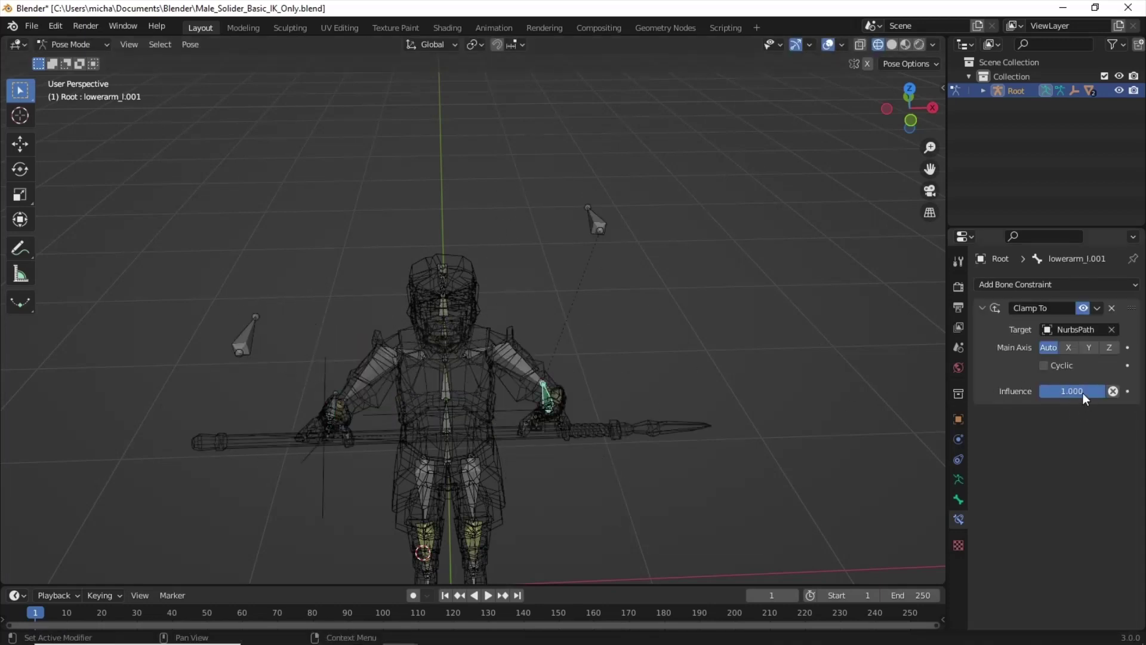
left_click_drag(1086, 391, 1039, 391)
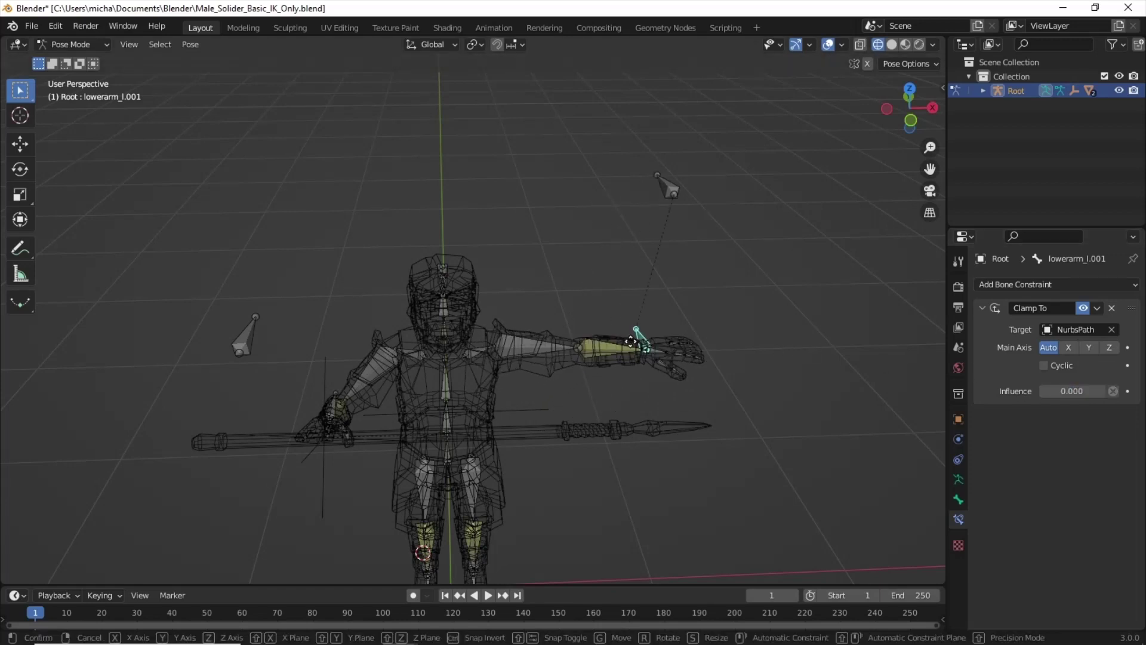
key("g")
key("Escape")
left_click(339, 405)
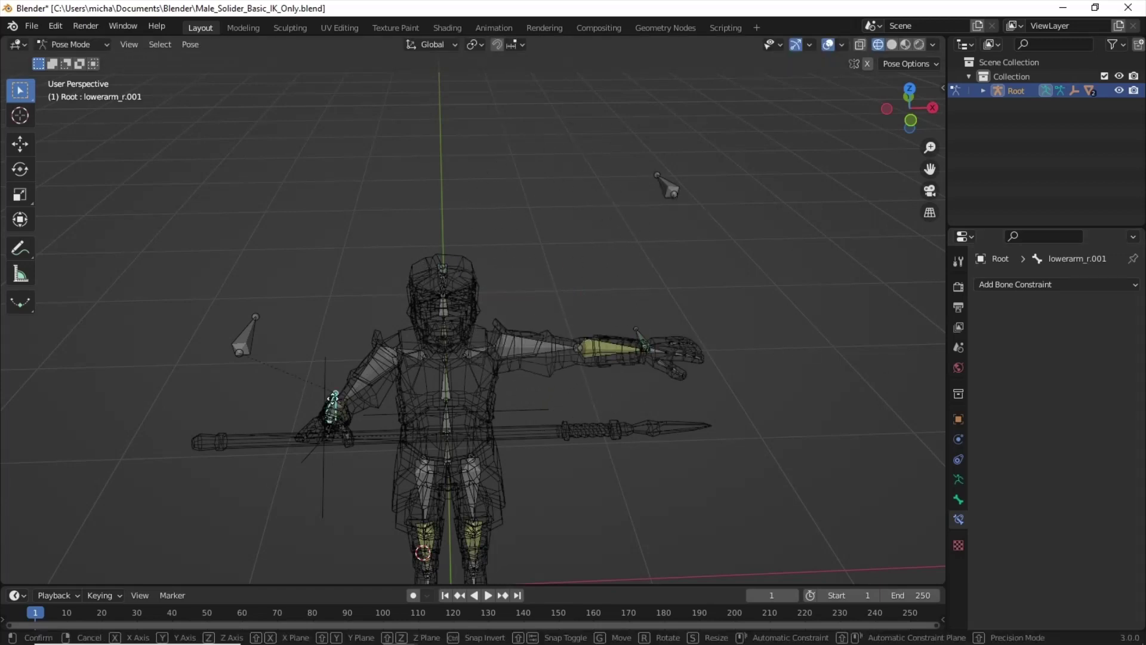
key("g")
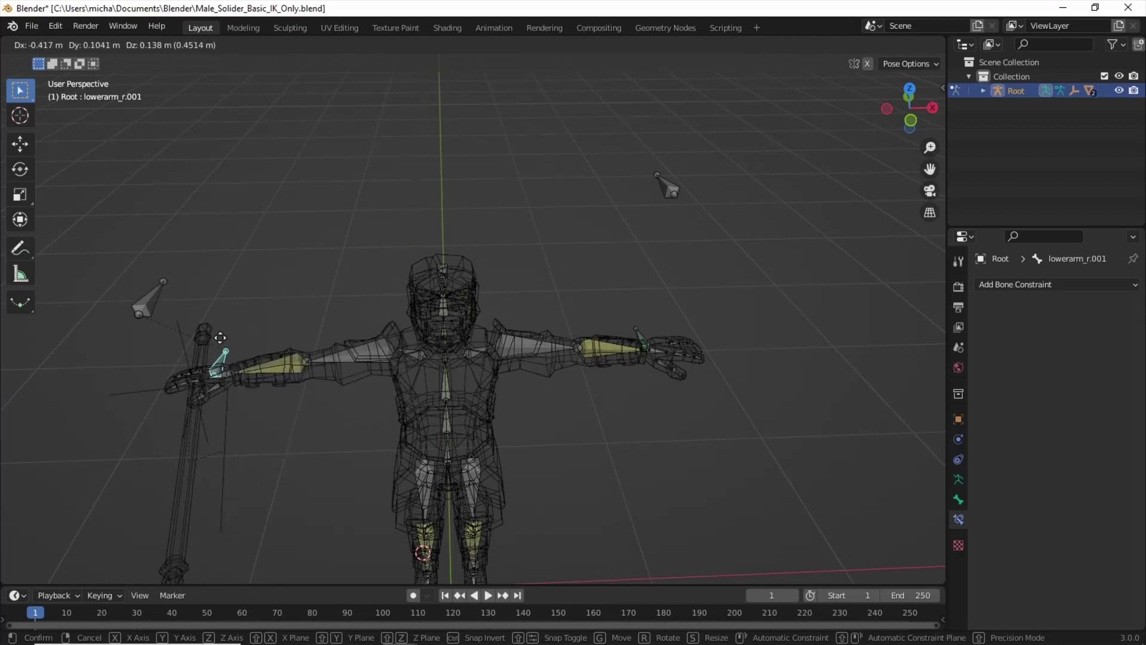
key("Escape")
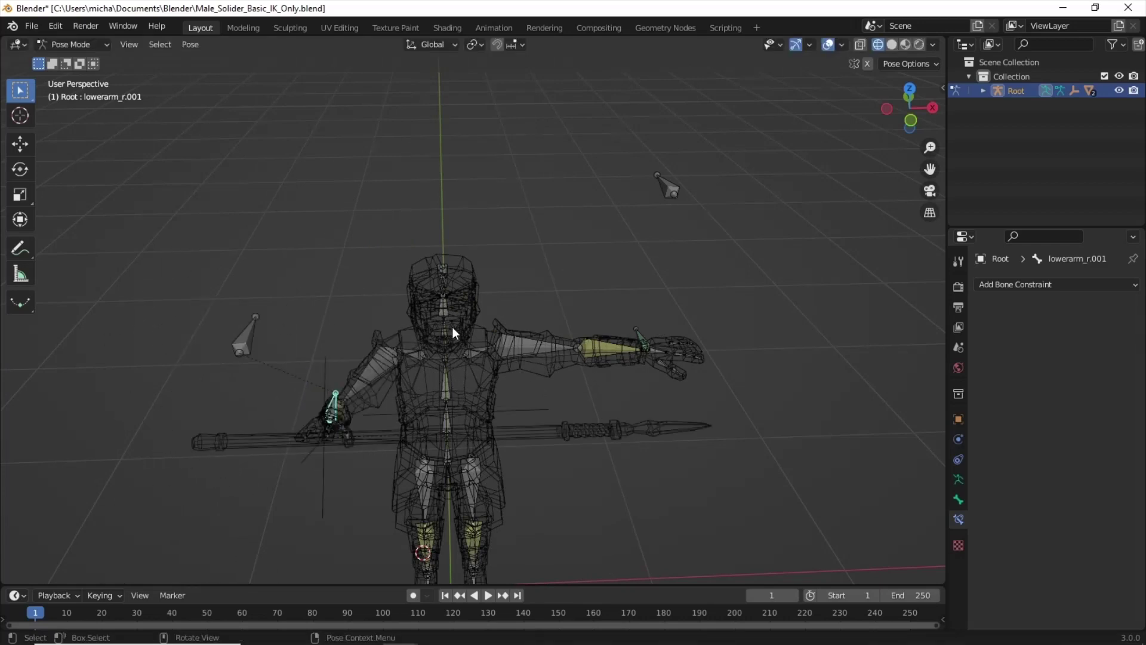